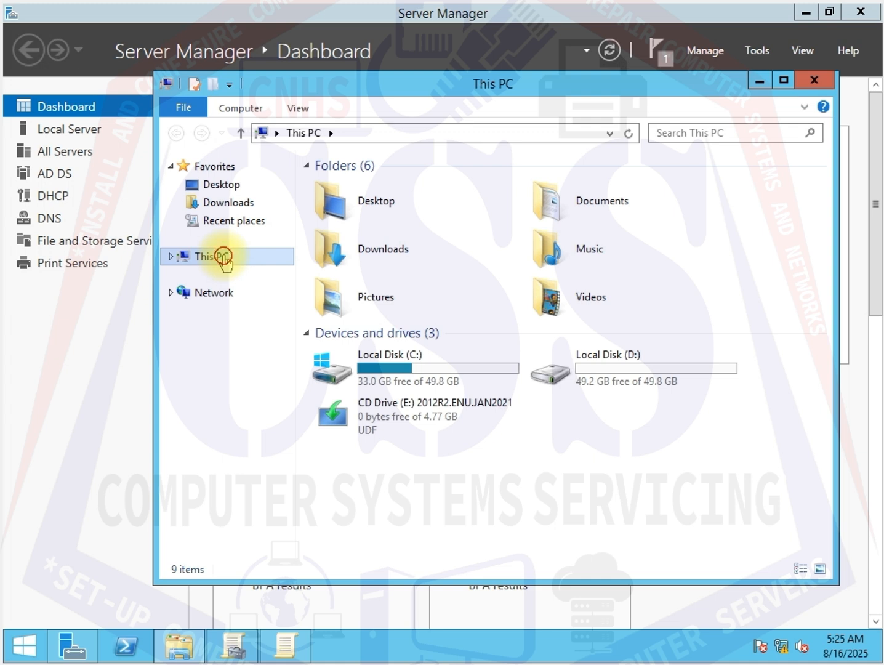
- Open the Local Disk (D:) drive
double_click(623, 383)
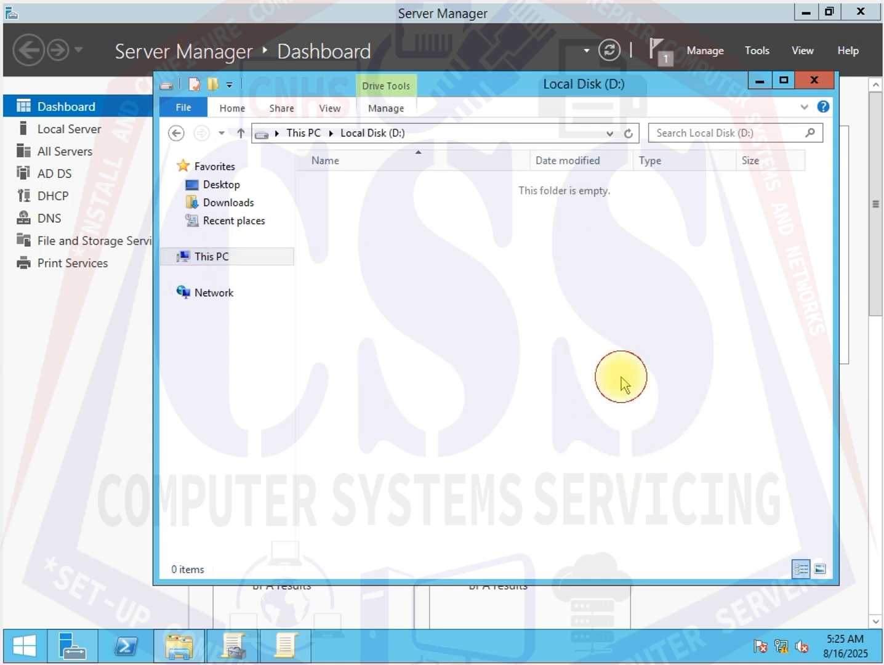
right_click(355, 221)
left_click(333, 222)
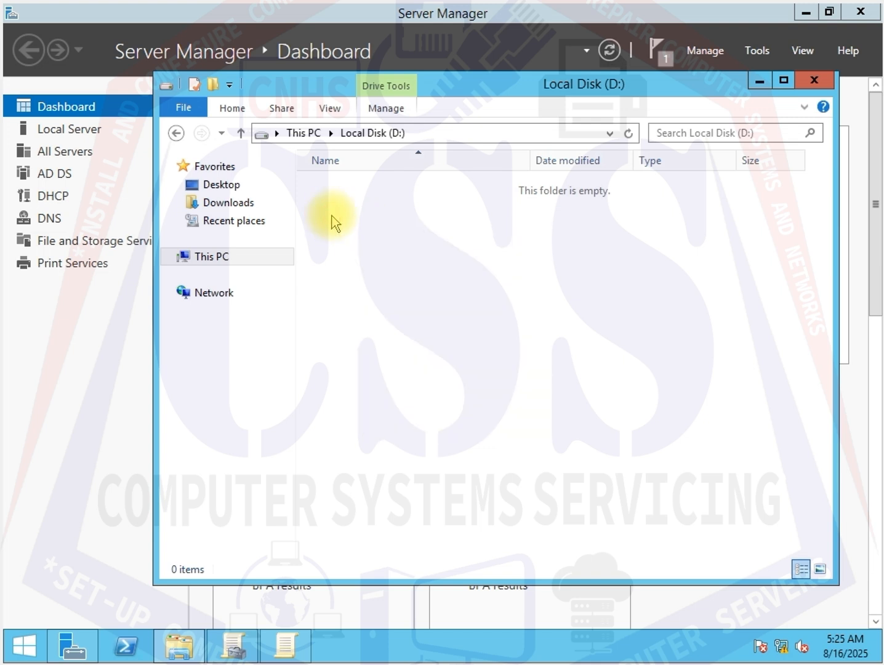
- Create a new folder named USER in the root of drive D:
right_click(331, 217)
mouse_move(405, 393)
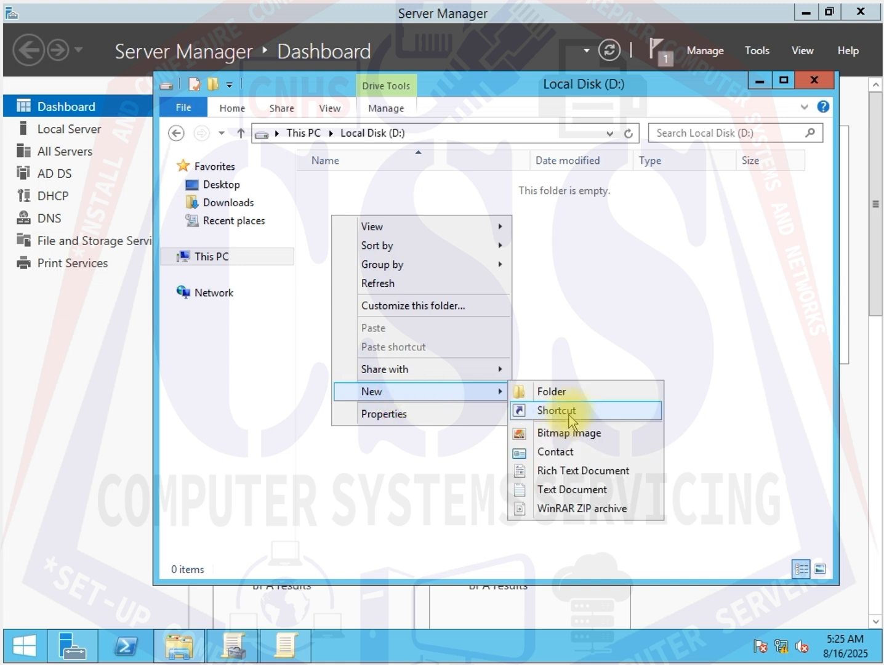
left_click(557, 391)
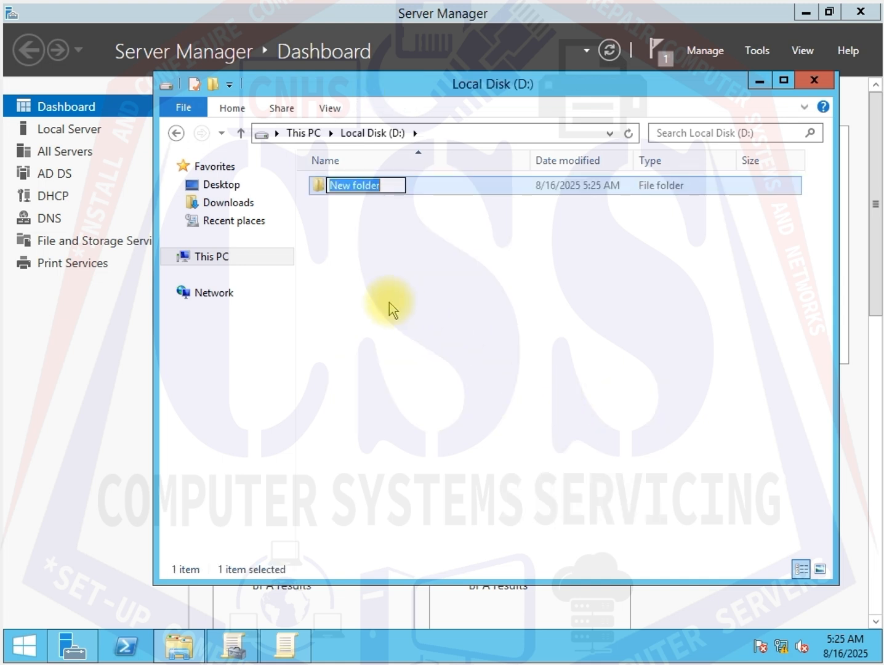
type("USER")
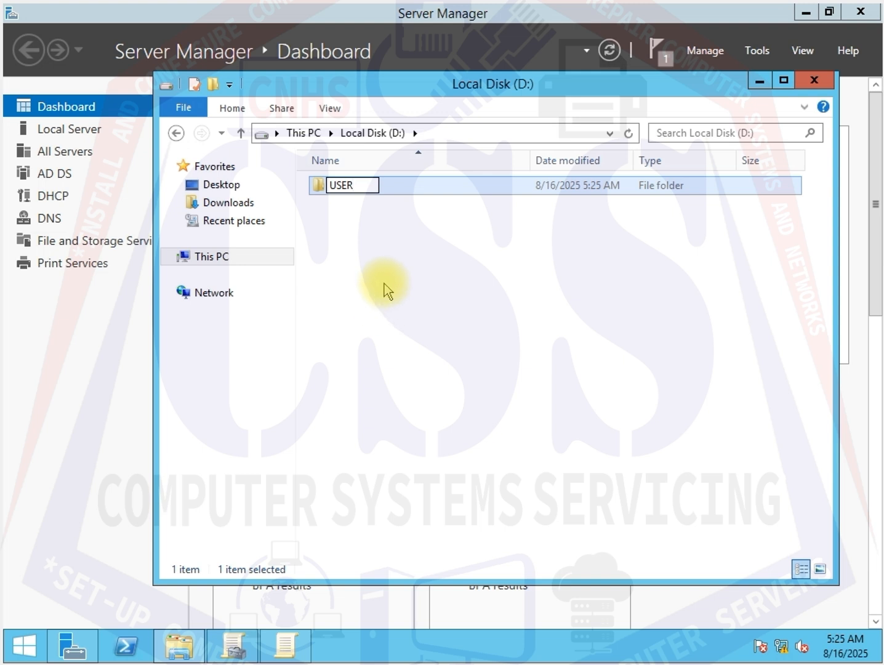
left_click(382, 280)
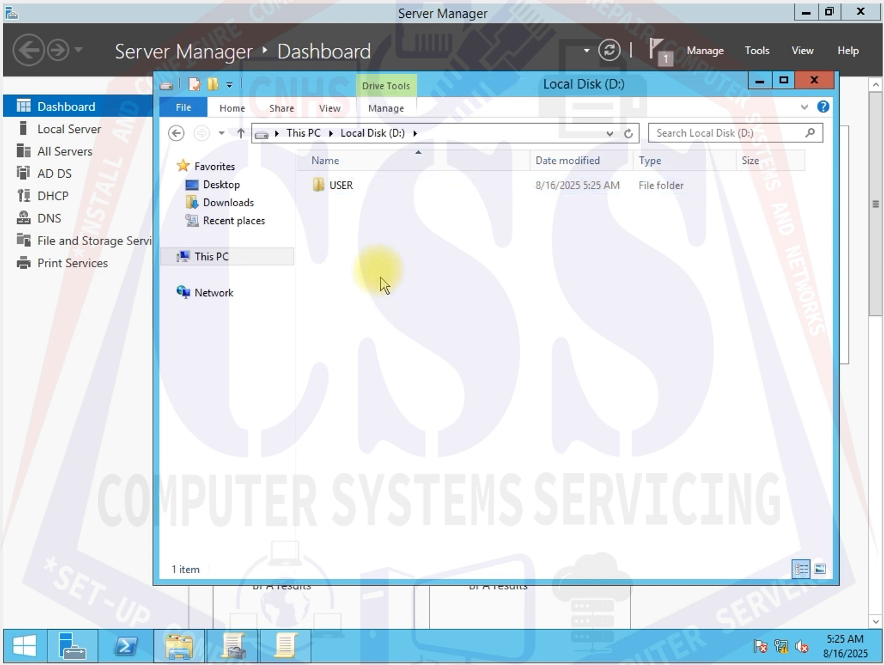
- Open the USER folder's properties and switch to the Sharing tab
left_click(352, 189)
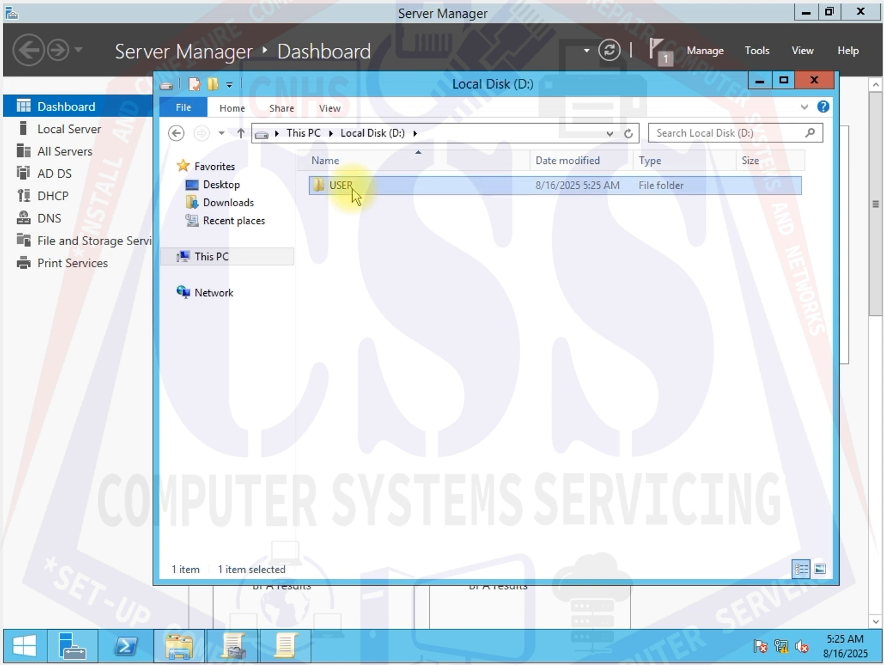
right_click(352, 189)
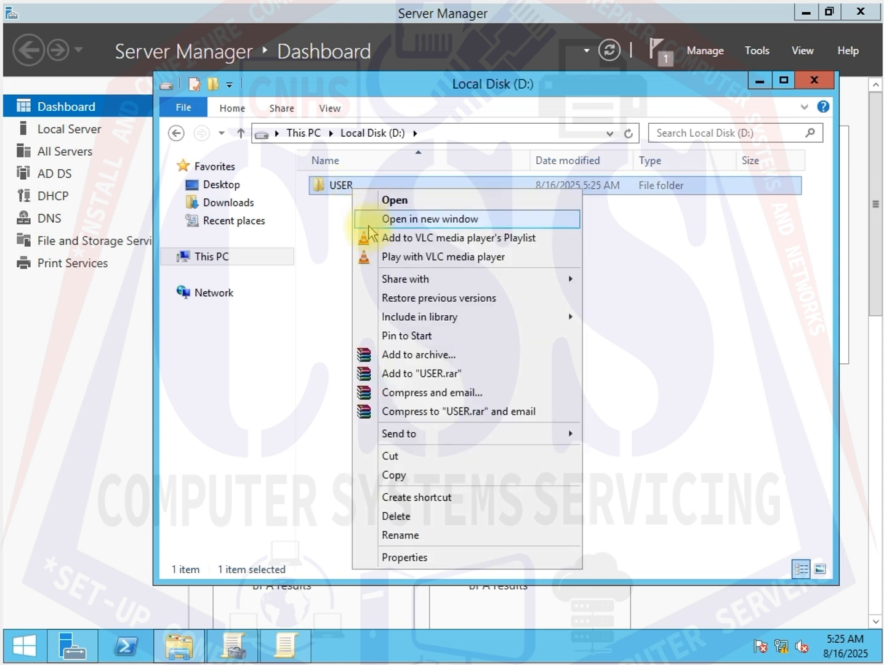
left_click(403, 560)
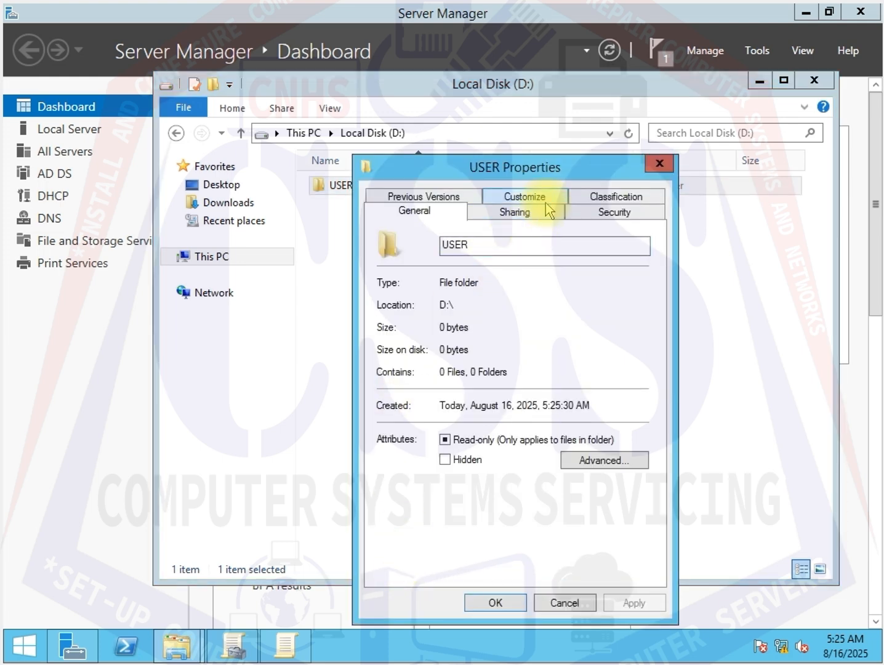
left_click(539, 214)
left_click_drag(543, 169, 583, 175)
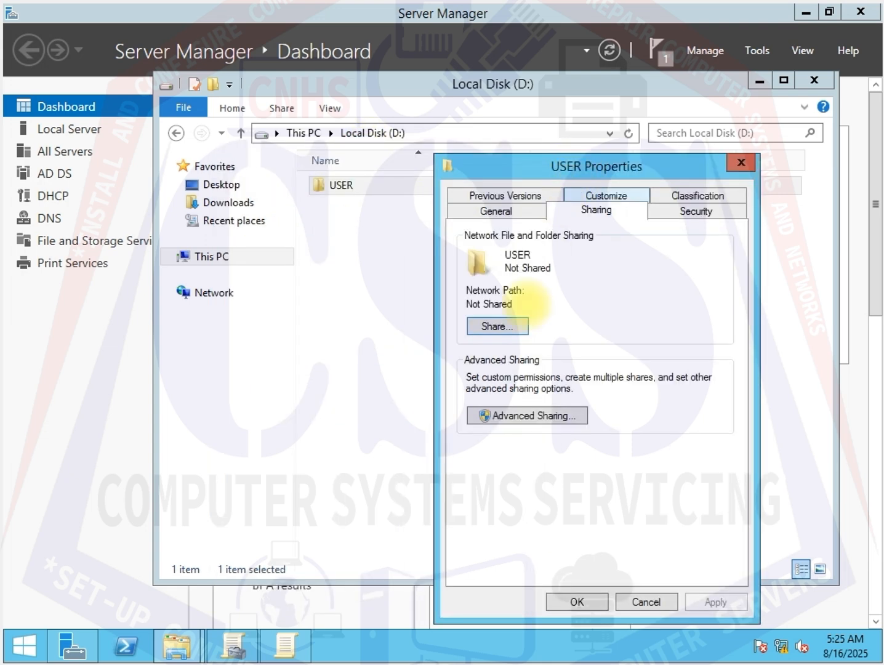
- Enable Share this folder for USER in Advanced Sharing
left_click(526, 418)
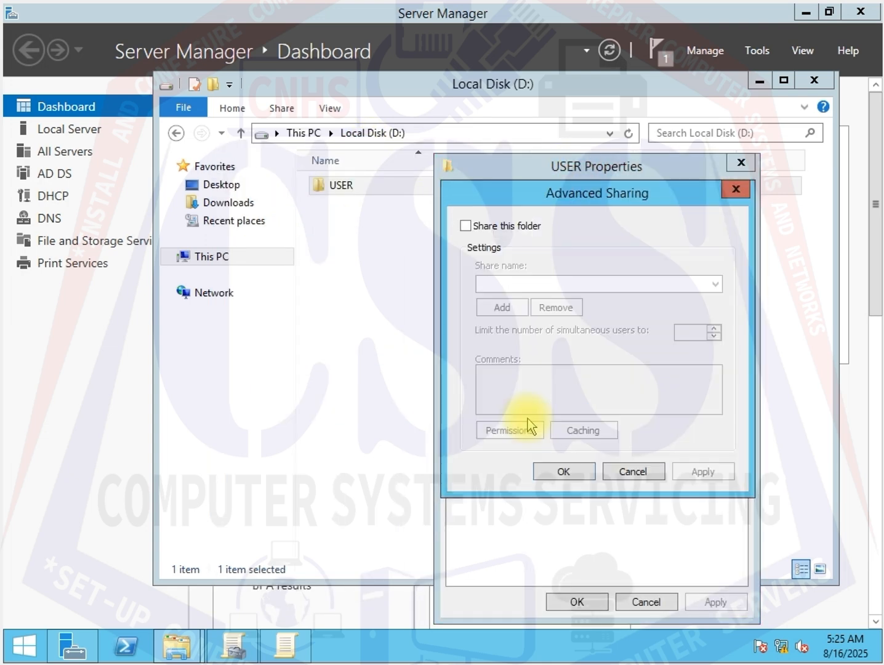
left_click(465, 226)
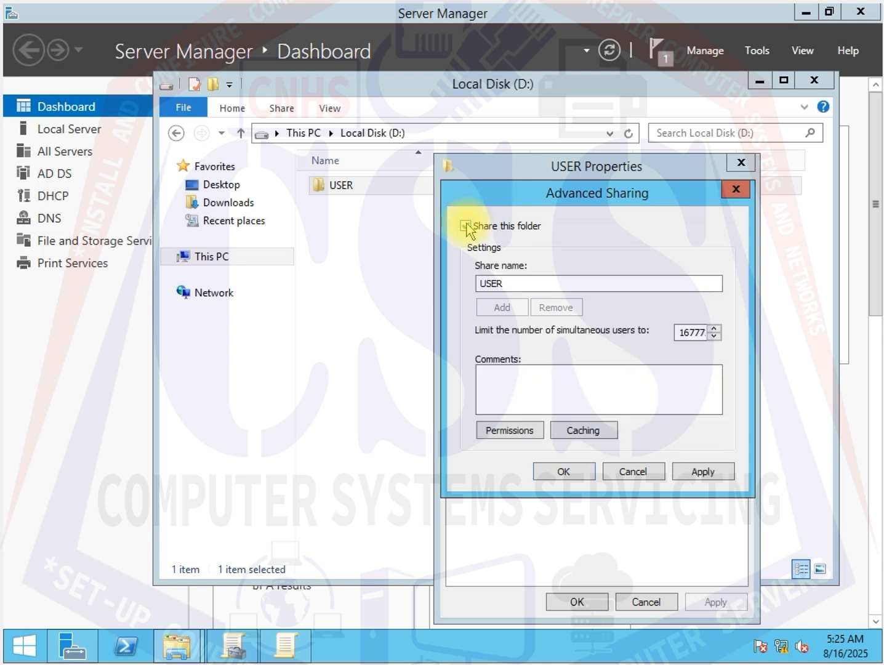
- Open the share permissions and allow Everyone Full Control
left_click(509, 430)
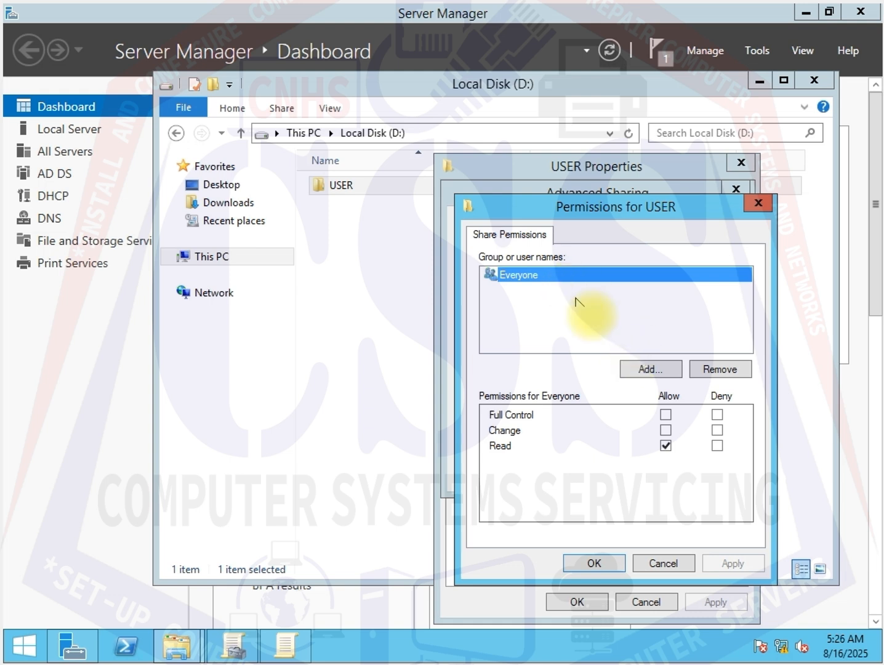
left_click(666, 415)
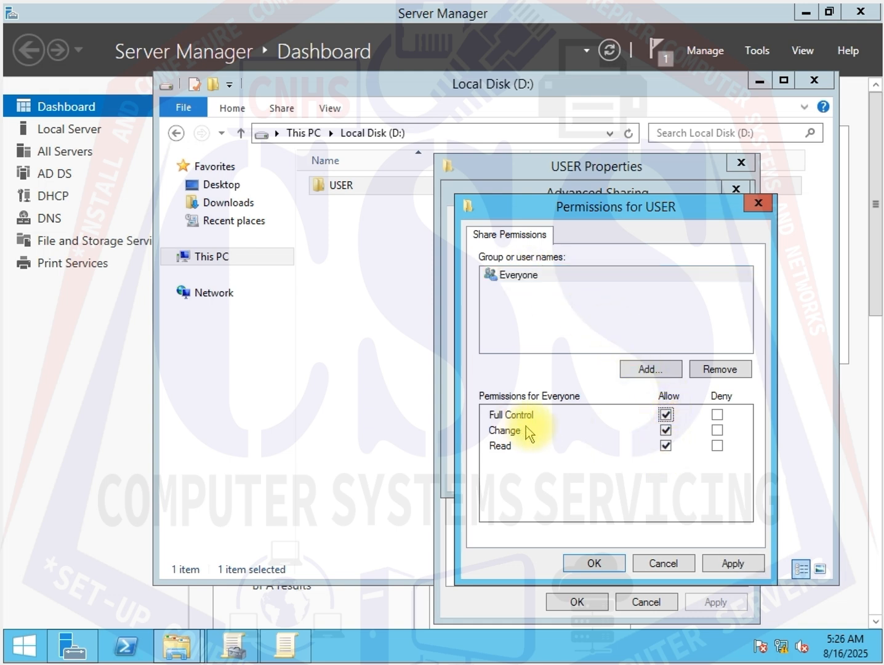
- Add the domain users MAC and MCDO to the share permissions list
left_click(656, 371)
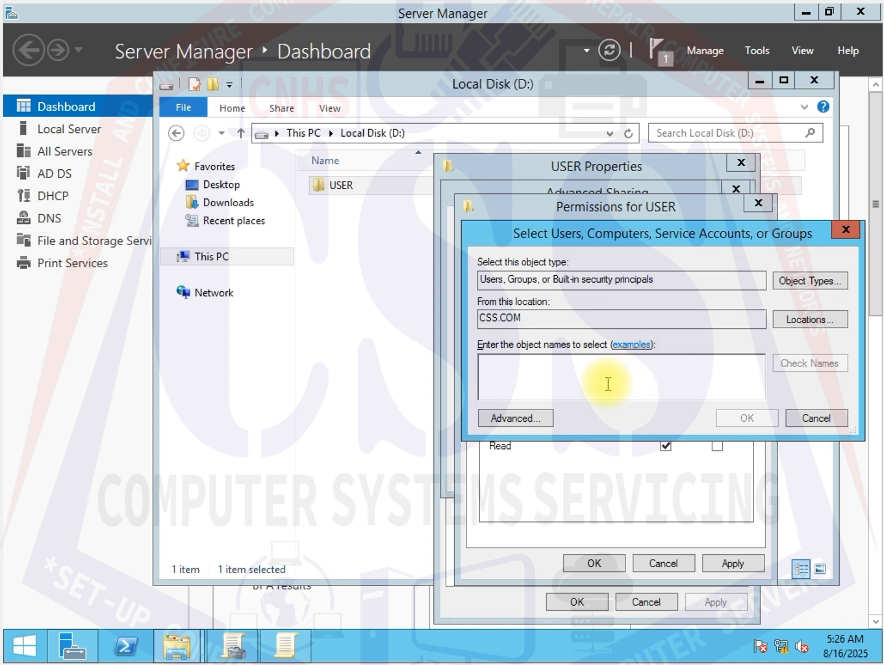
type("MAC")
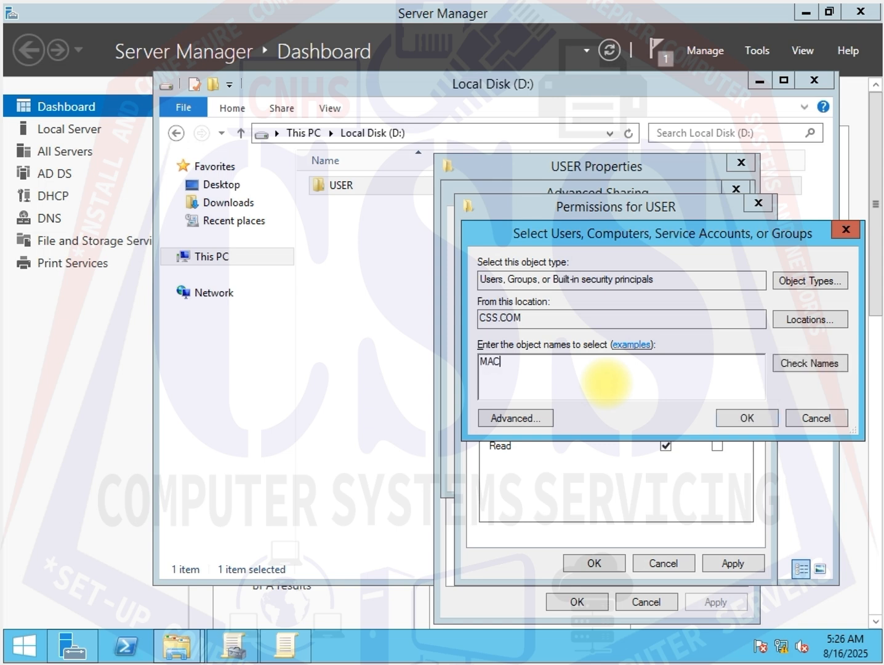
left_click(828, 377)
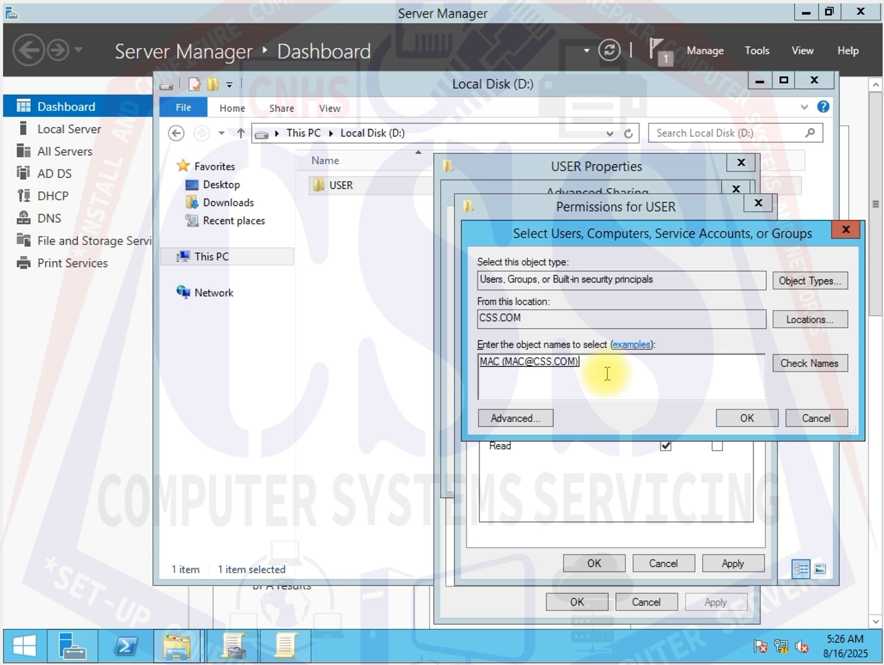
type("MACDO")
left_click(813, 366)
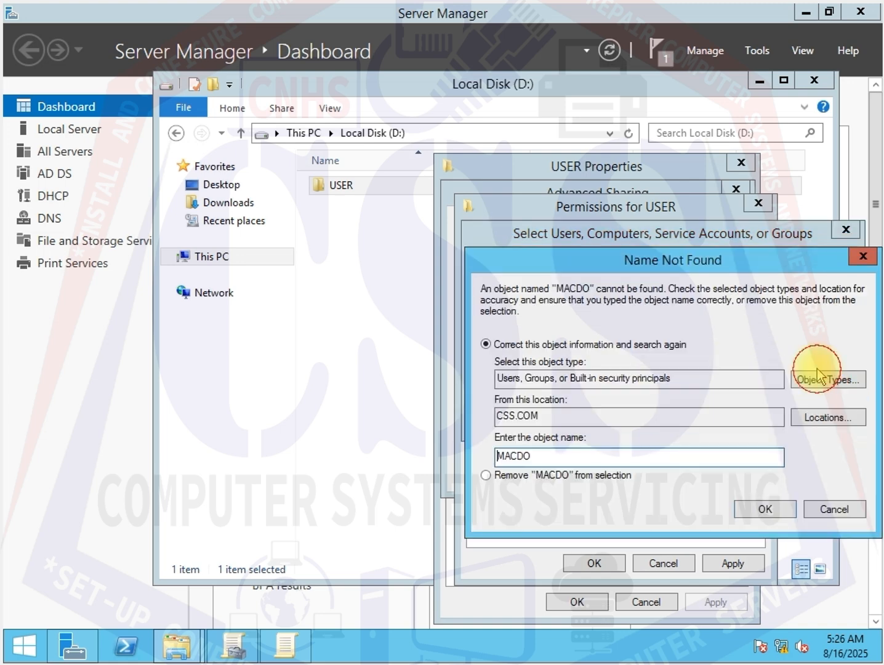
left_click(861, 256)
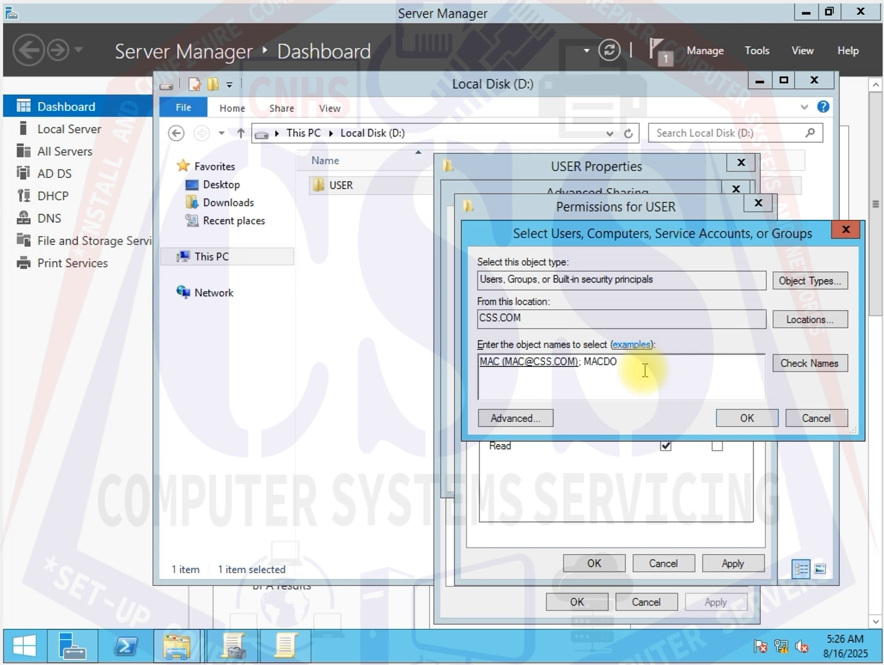
key("BackSpace")
key("BackSpace")
key("BackSpace")
key("BackSpace")
type("CDO")
left_click(776, 365)
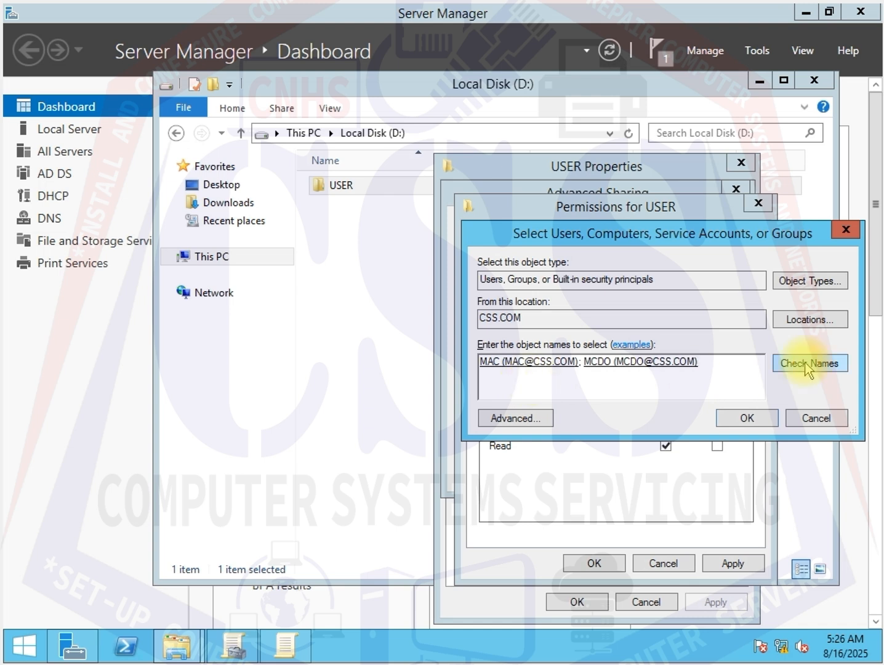
left_click(746, 418)
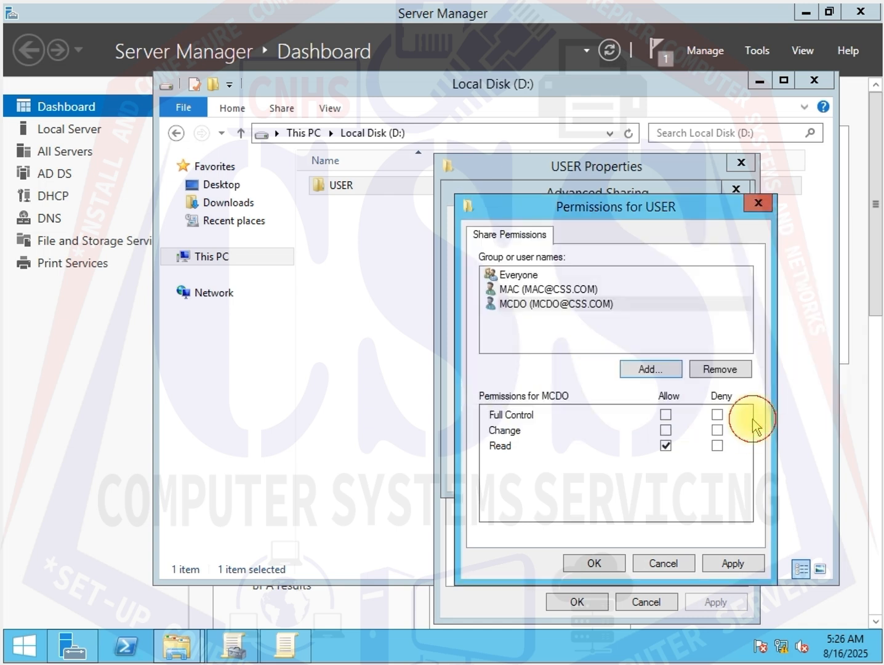
- Allow Full Control for both MAC and MCDO and apply the permissions
left_click(523, 288)
left_click(666, 414)
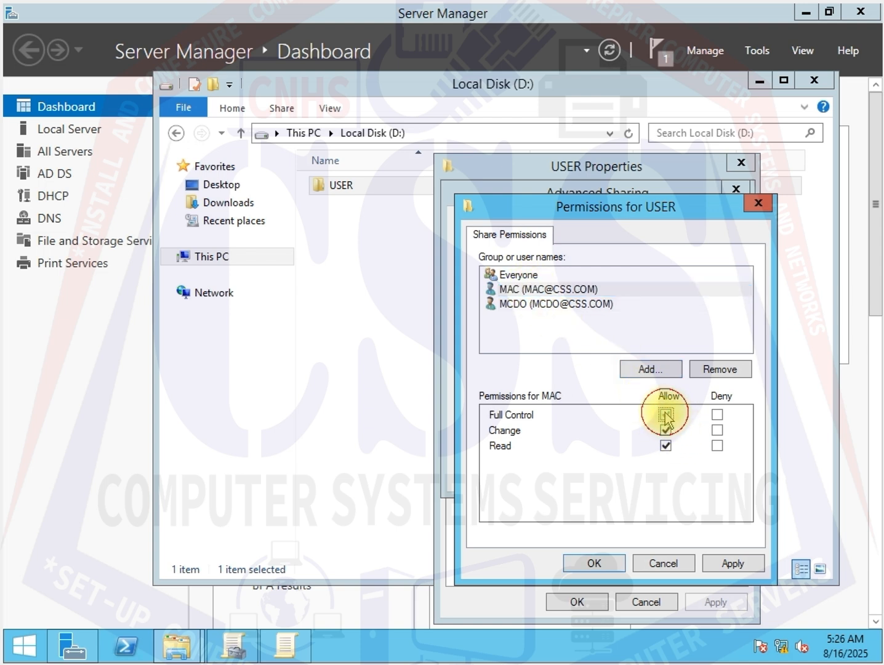
left_click(539, 311)
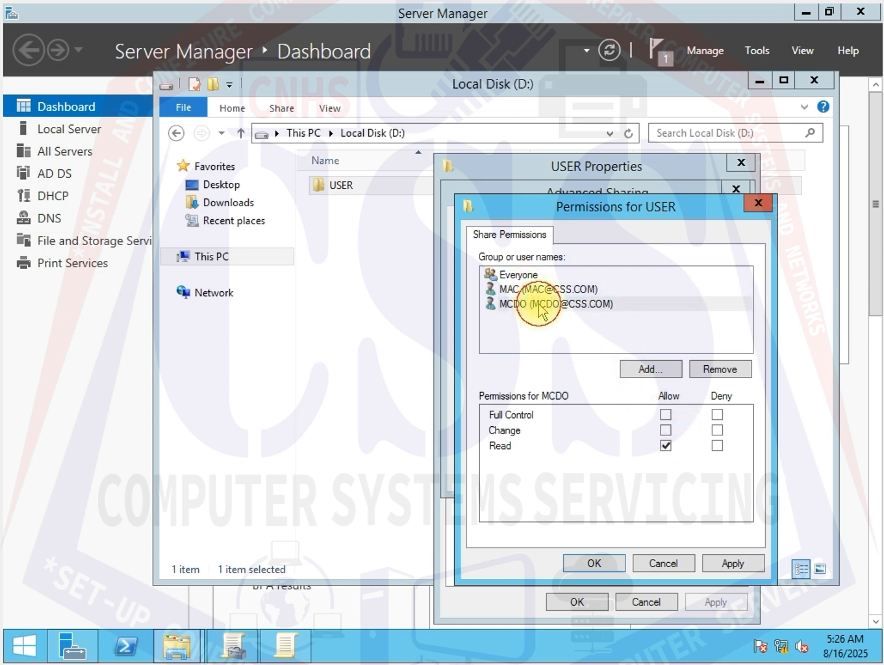
left_click(667, 415)
left_click(732, 563)
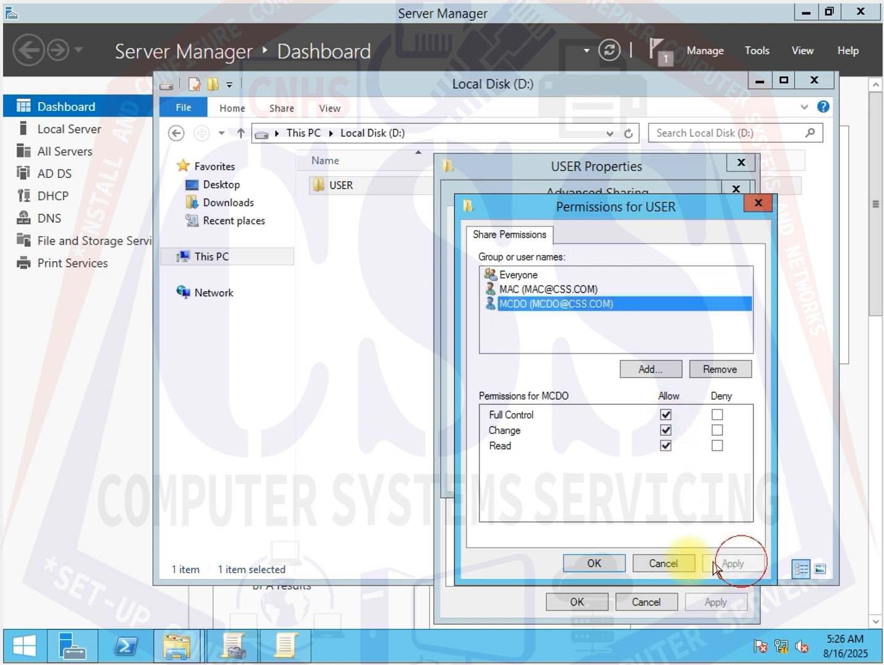
- Confirm the permissions and the Advanced Sharing settings
left_click(600, 561)
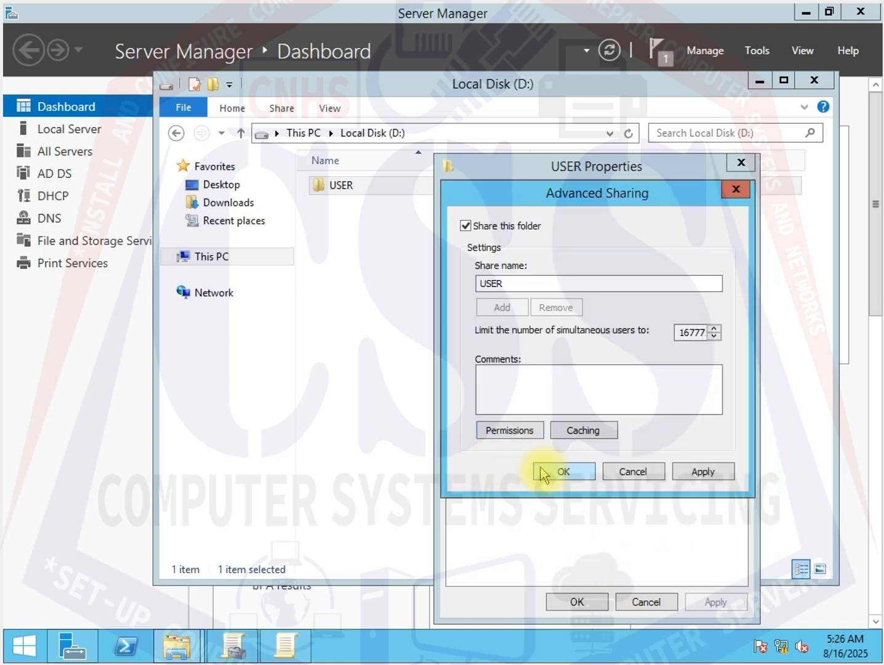
left_click(703, 477)
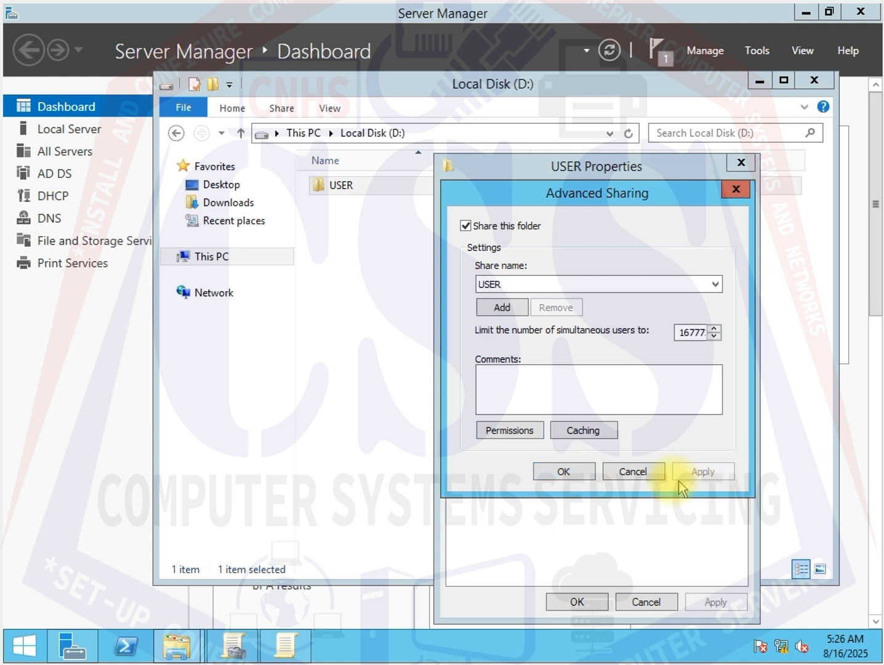
left_click(562, 469)
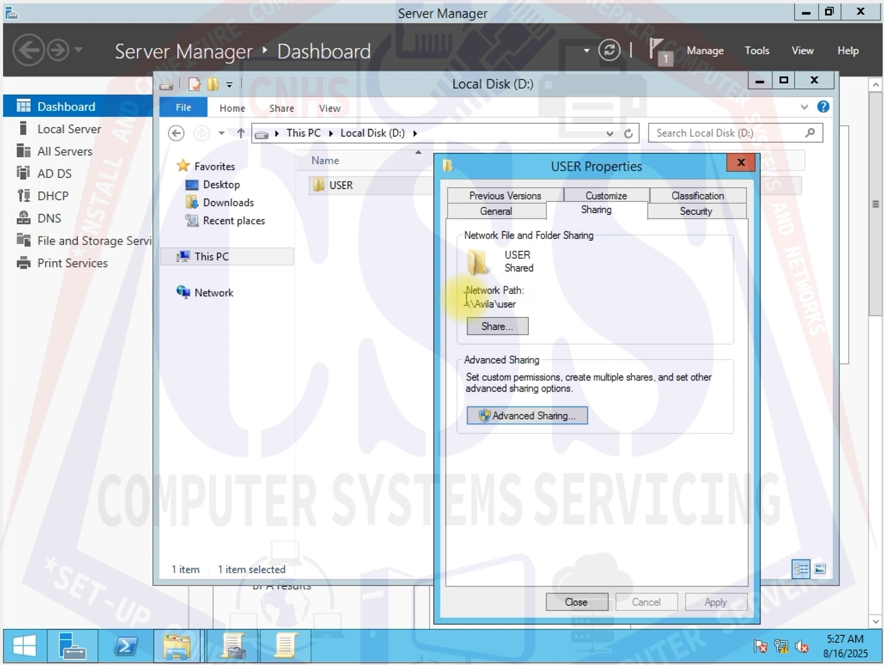
- Copy the shared folder's network path \\Avila\user
left_click_drag(525, 303, 465, 302)
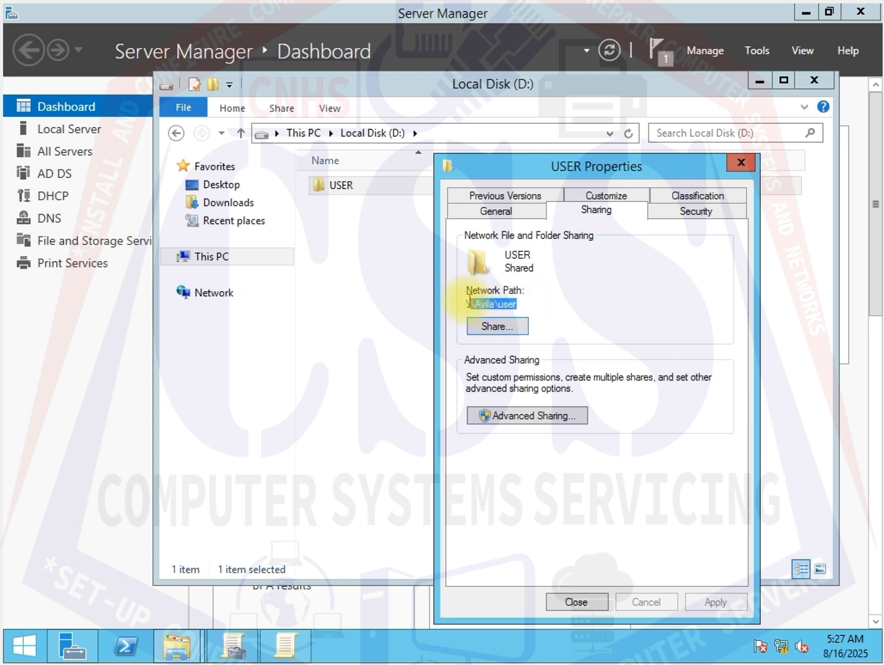
right_click(484, 303)
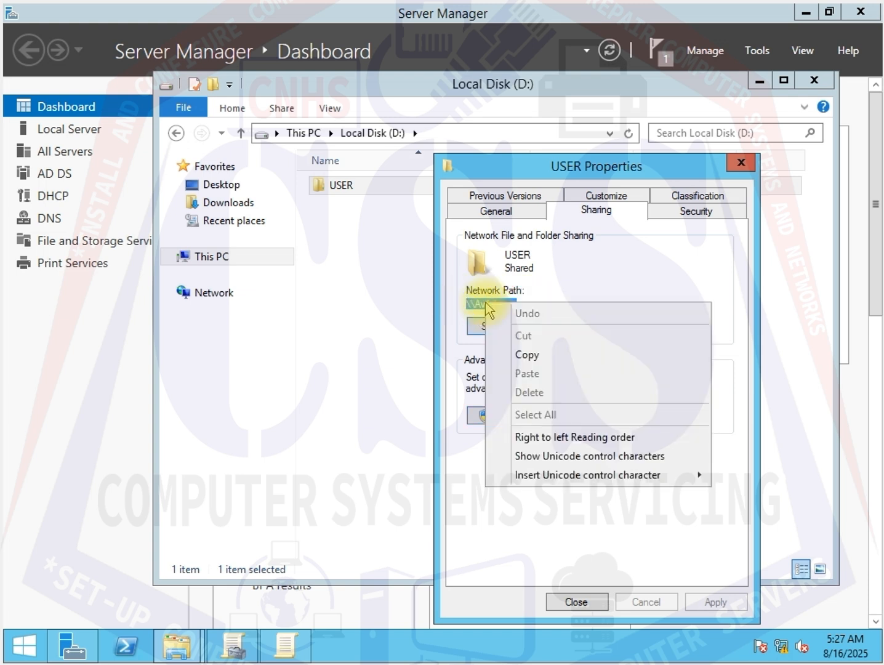
left_click(523, 357)
left_click_drag(529, 301, 467, 301)
right_click(480, 304)
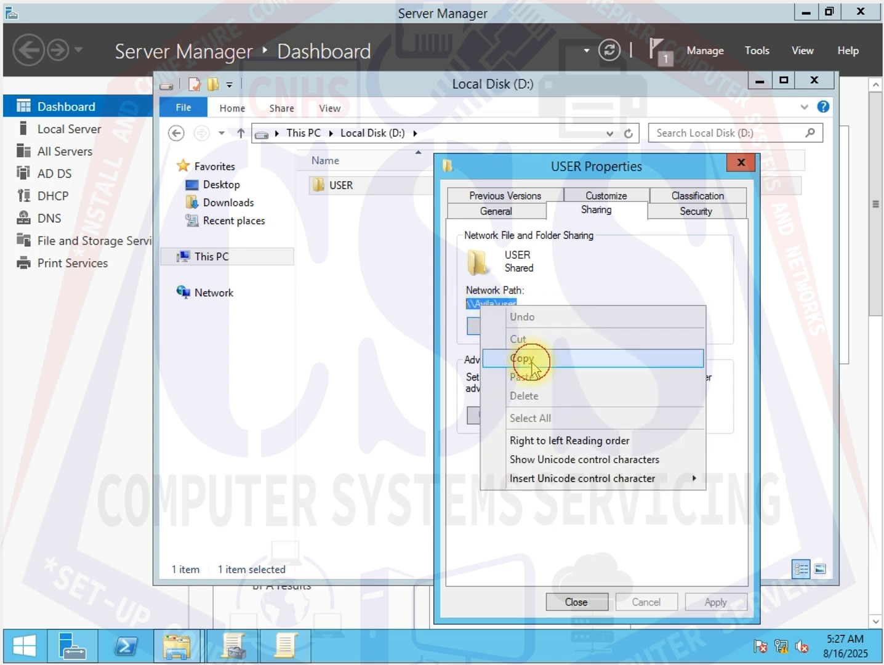
left_click(537, 357)
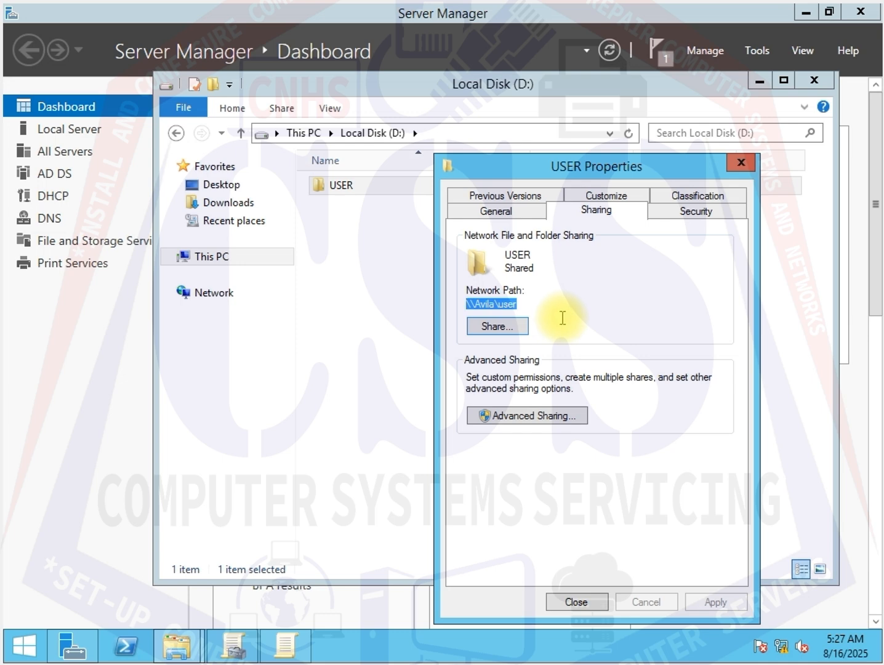
- Close the USER properties dialog and the Local Disk (D:) window
left_click_drag(606, 177, 502, 168)
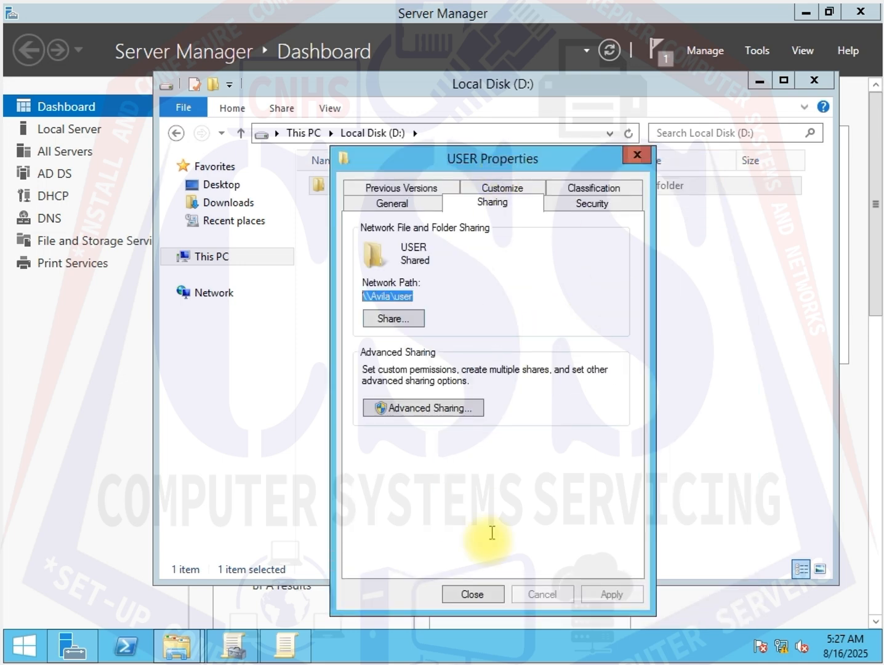
left_click(472, 593)
left_click(346, 259)
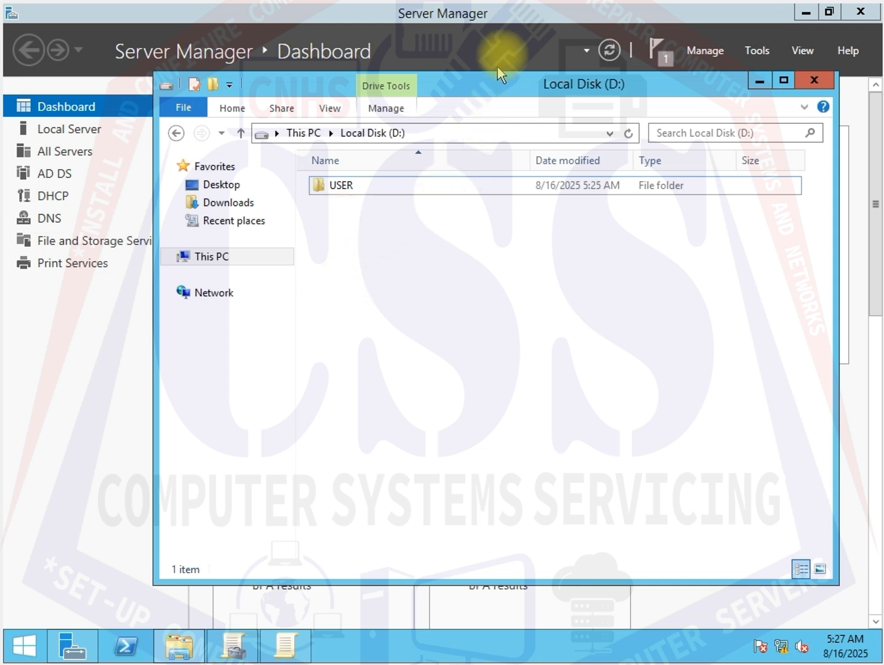
left_click(821, 84)
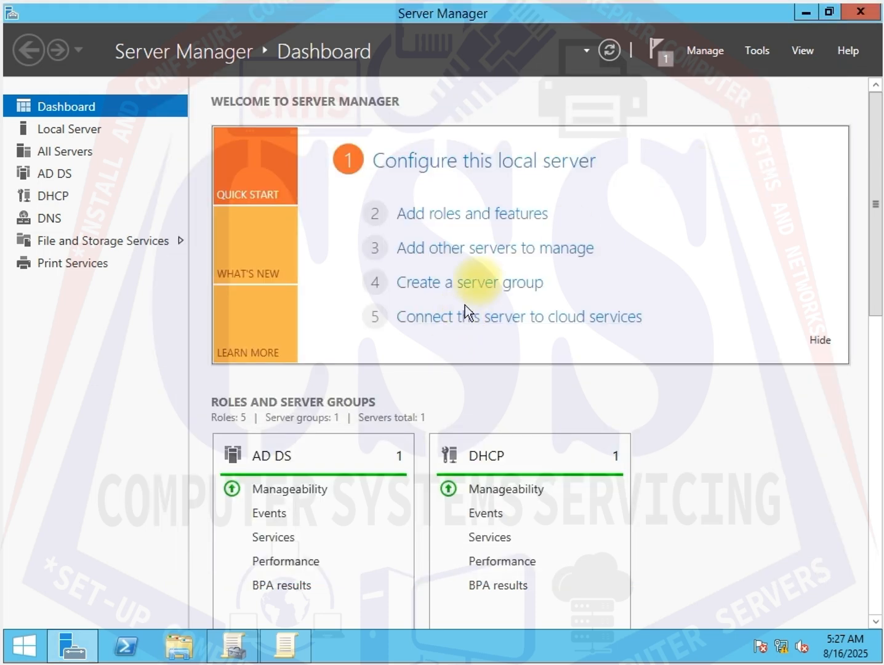
- Open Group Policy Management and expand the CSS.COM forest down to the CNHS1 organizational unit
left_click(755, 54)
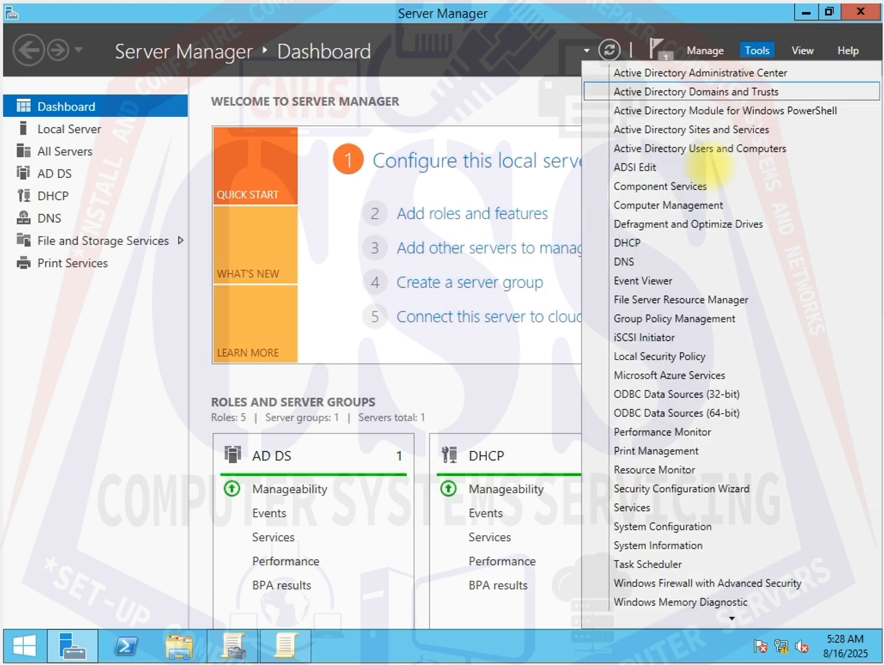
left_click(694, 319)
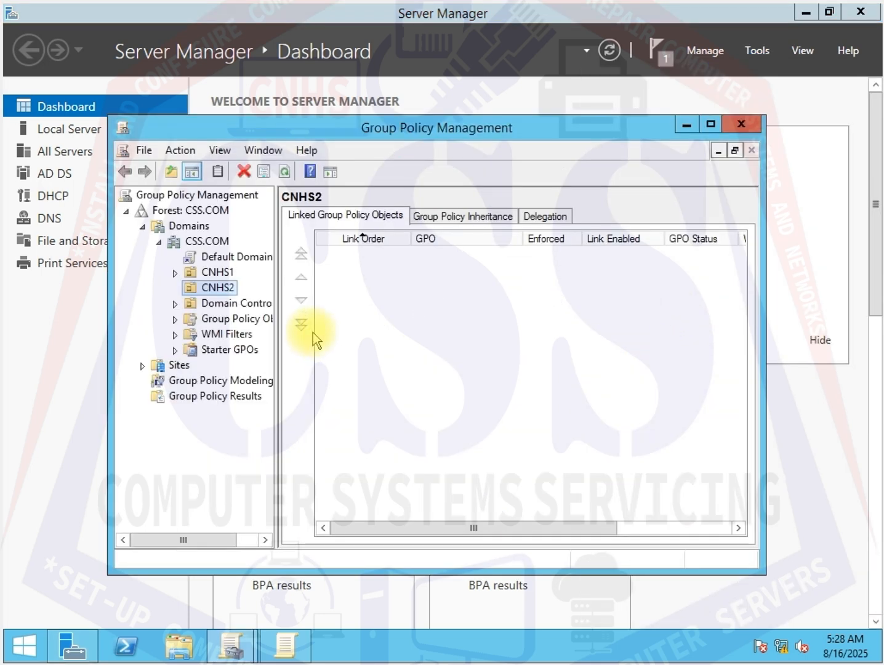
left_click_drag(406, 129, 356, 125)
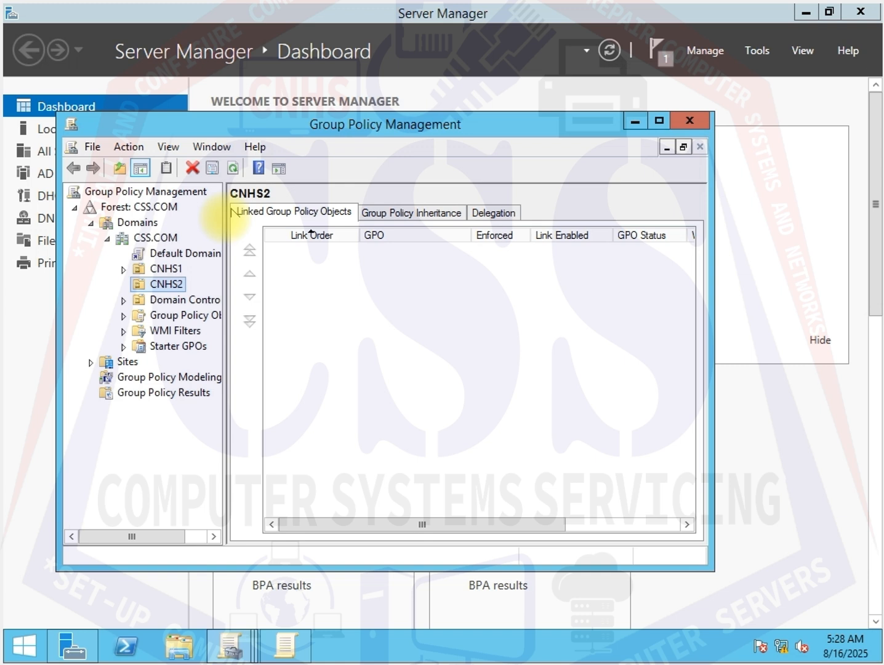
left_click(91, 222)
left_click(75, 208)
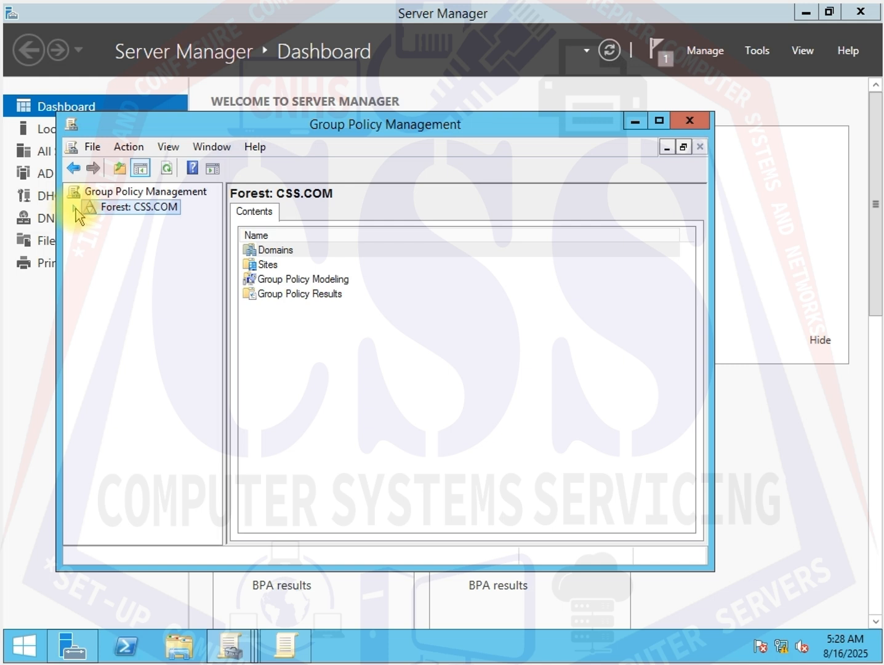
left_click(76, 210)
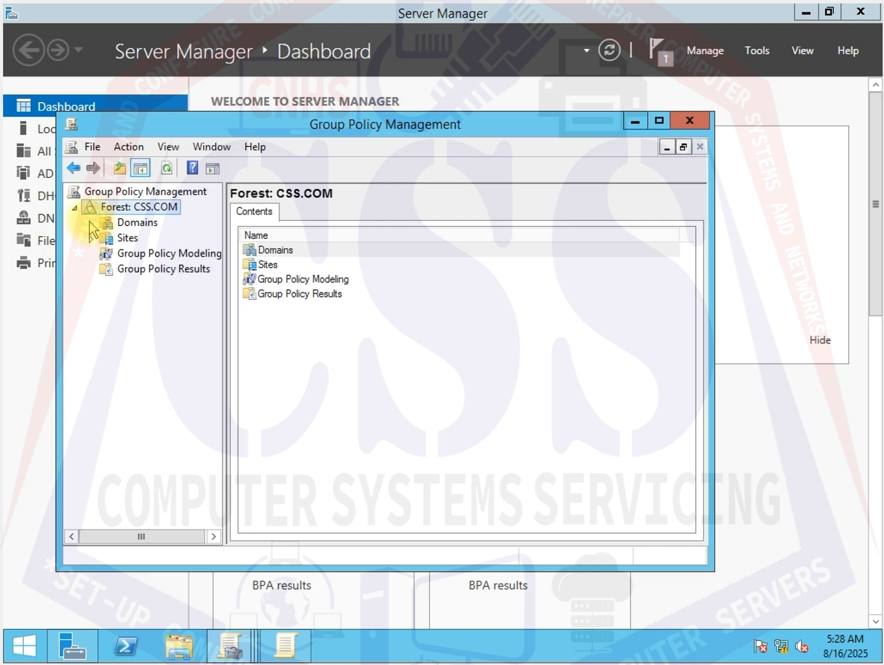
left_click(91, 222)
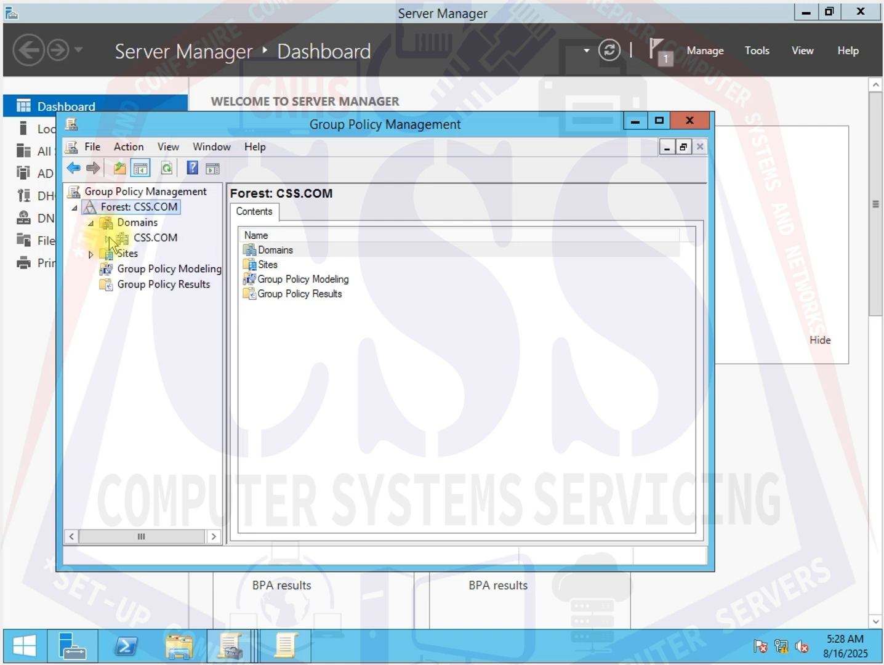
left_click(105, 238)
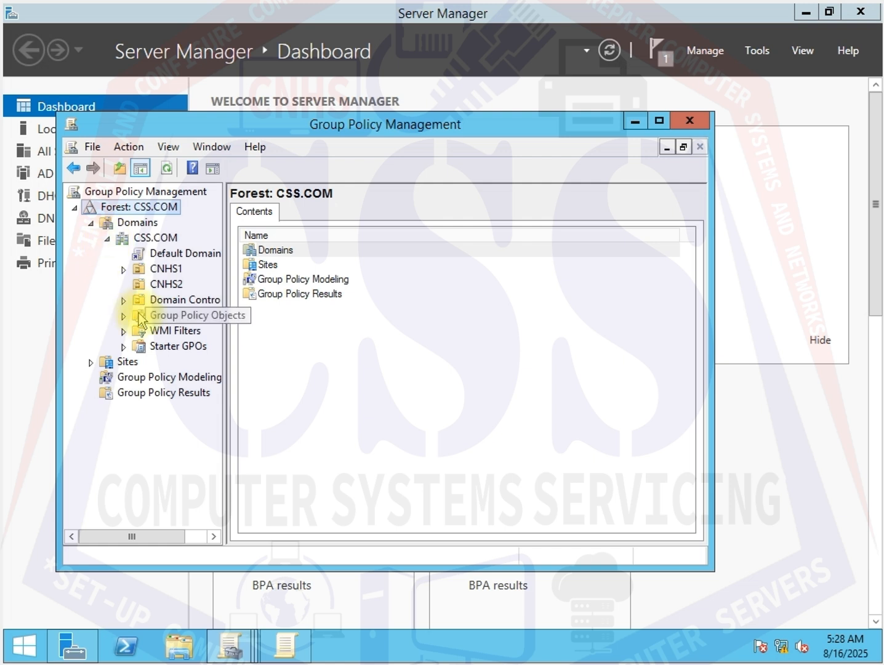
left_click(163, 271)
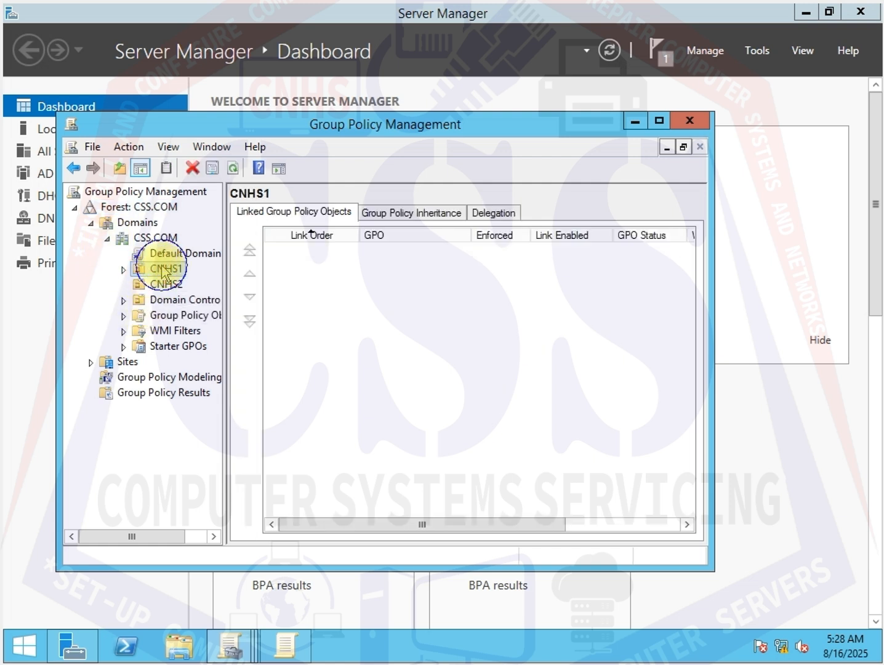
- Create a new GPO linked to the CNHS1 unit, named REDIRICTION
right_click(162, 268)
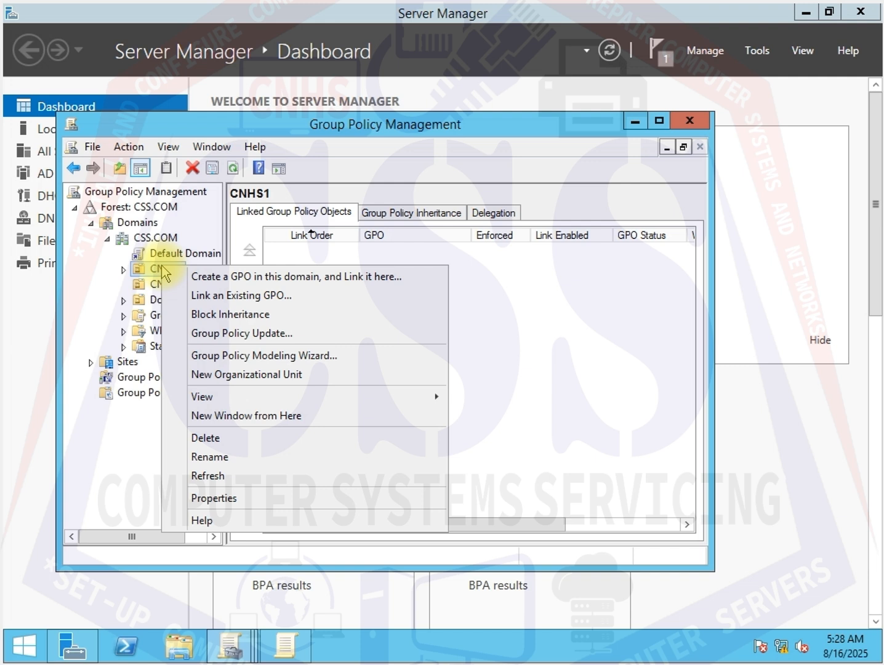
left_click(226, 277)
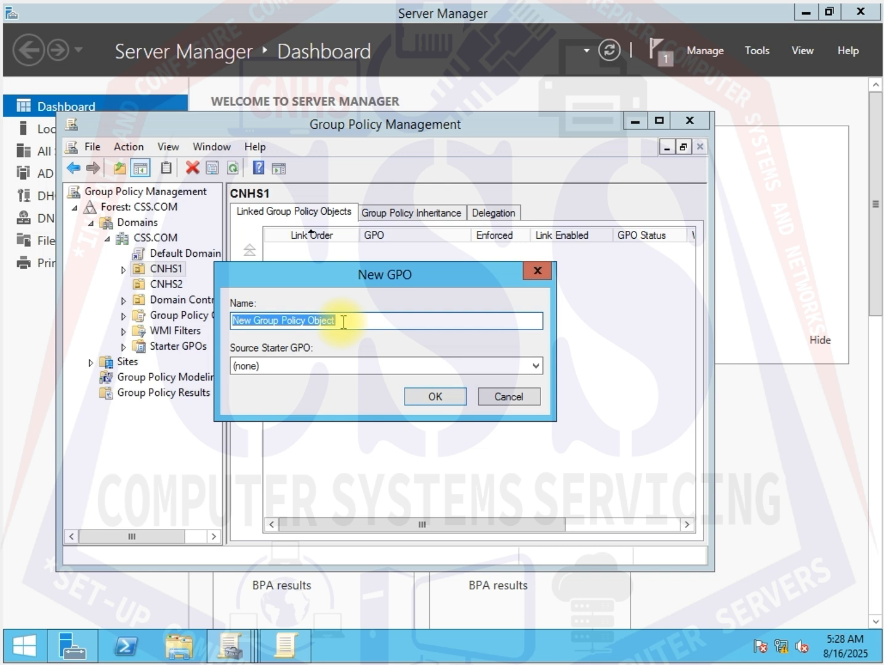
type("R")
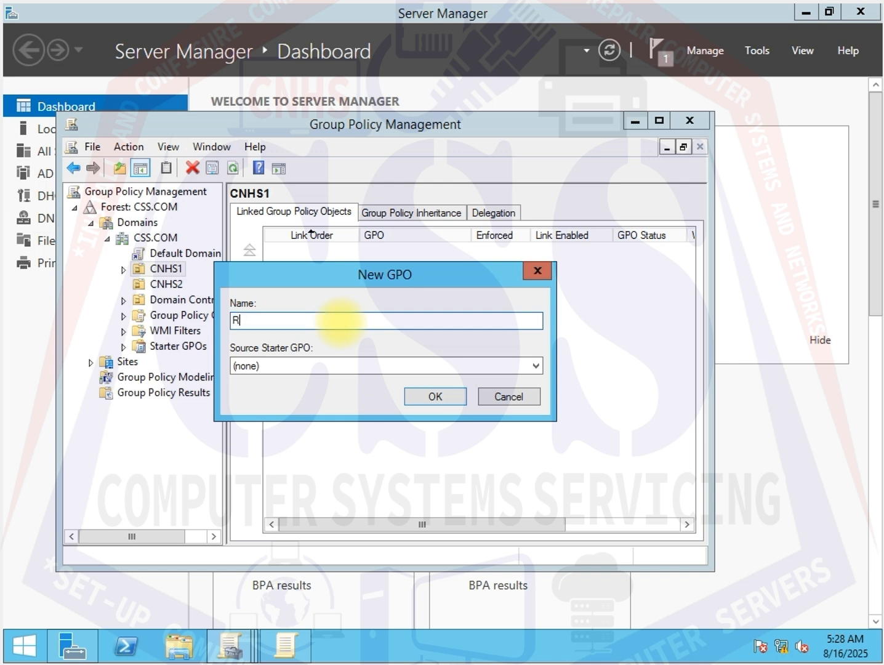
type("EDIRECTION")
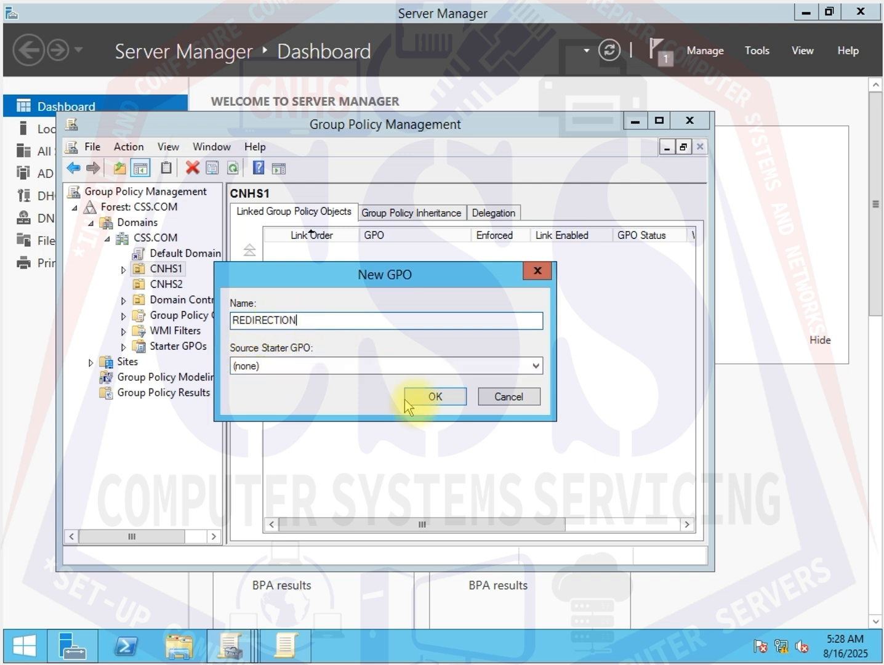
left_click(434, 397)
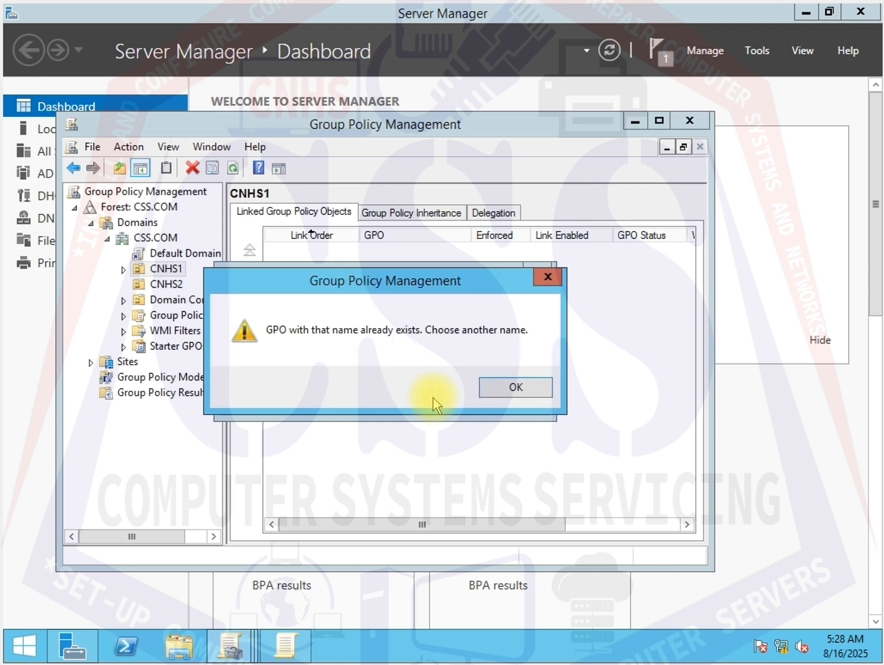
left_click(519, 389)
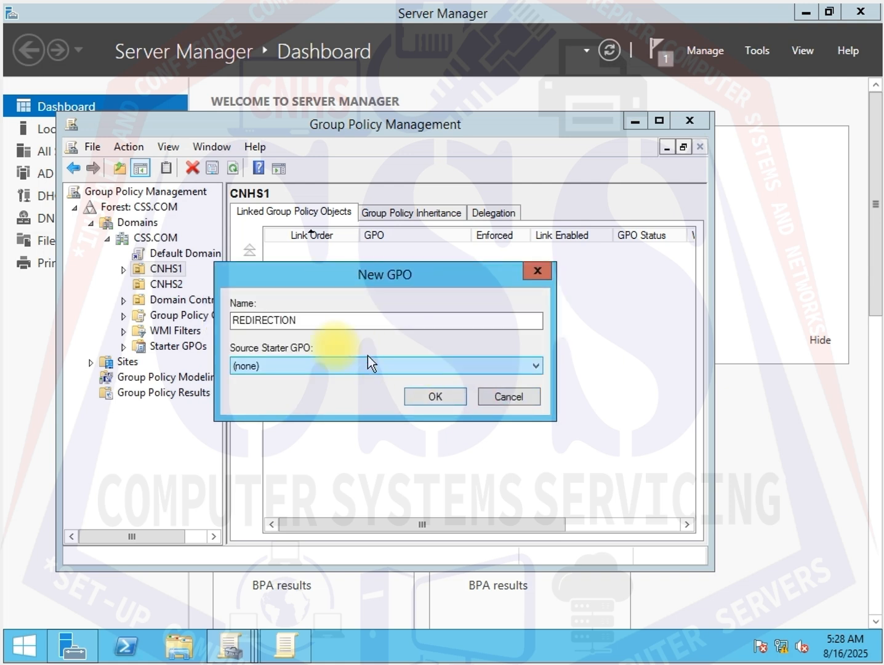
left_click_drag(312, 321, 222, 305)
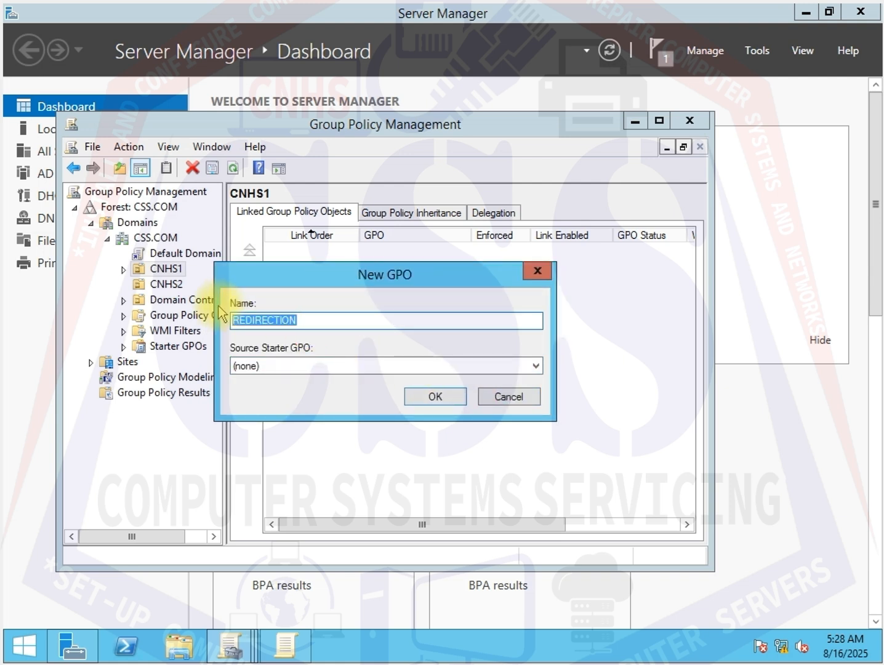
type("RE")
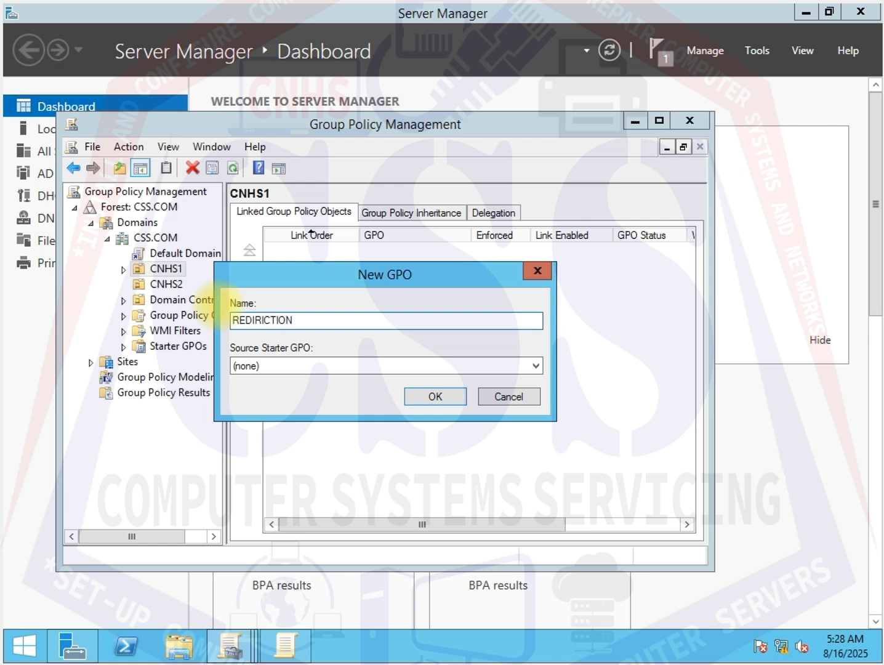
left_click(437, 396)
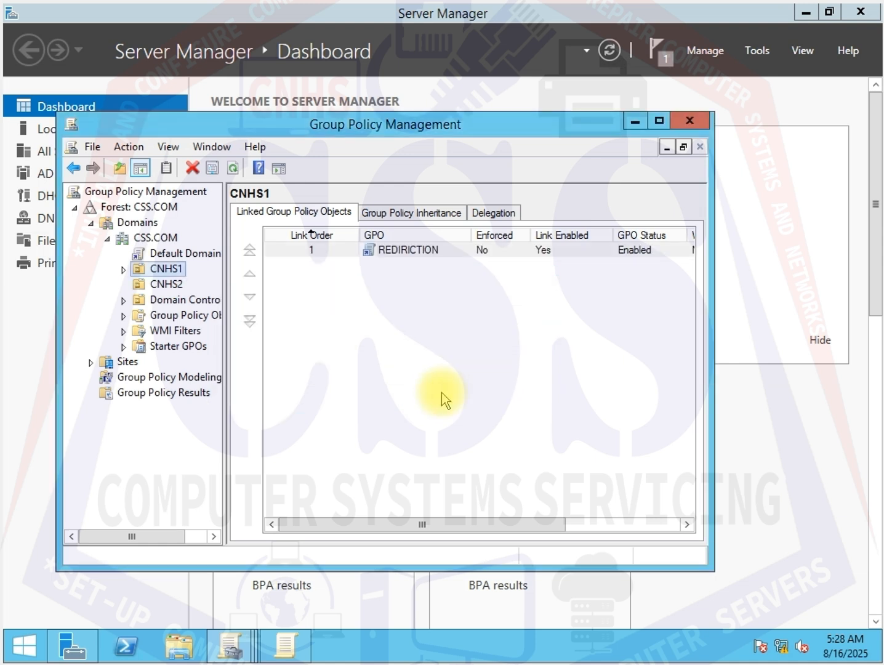
- Expand CNHS1 and select its REDIRICTION GPO link
left_click(123, 269)
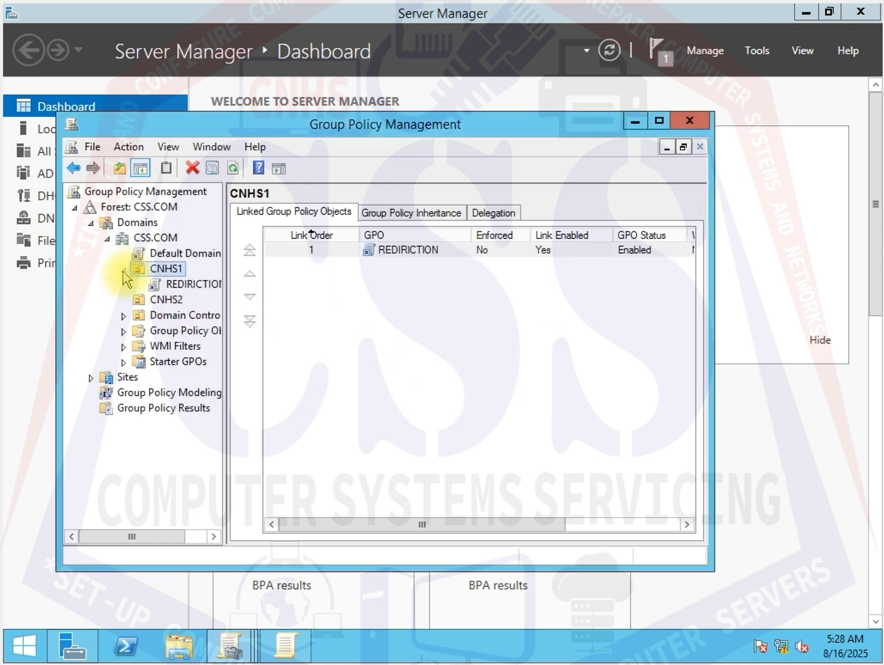
left_click(177, 285)
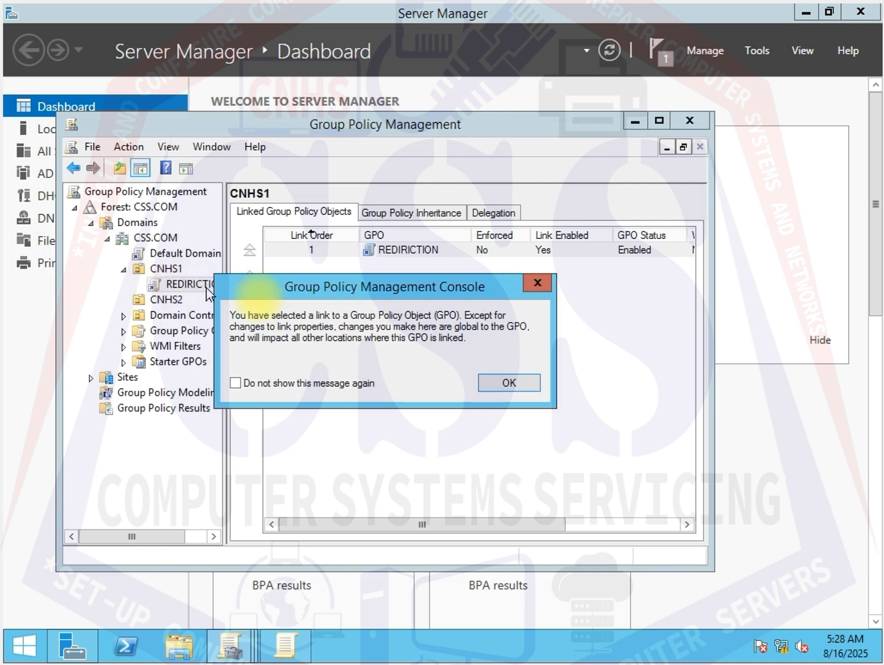
left_click(537, 283)
- Create a new GPO linked to the CNHS2 unit, named PRINT
left_click(161, 300)
right_click(161, 300)
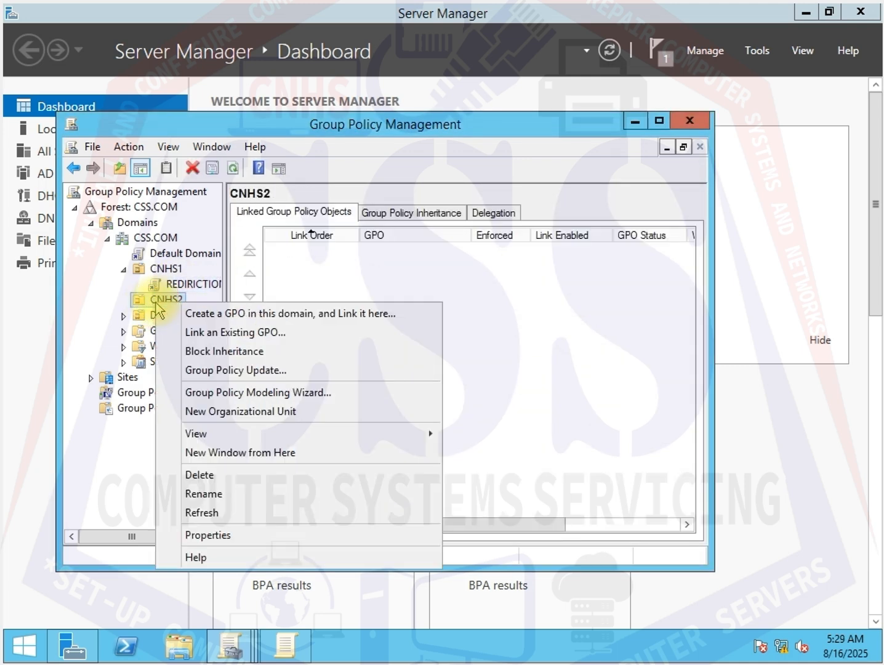
left_click(178, 312)
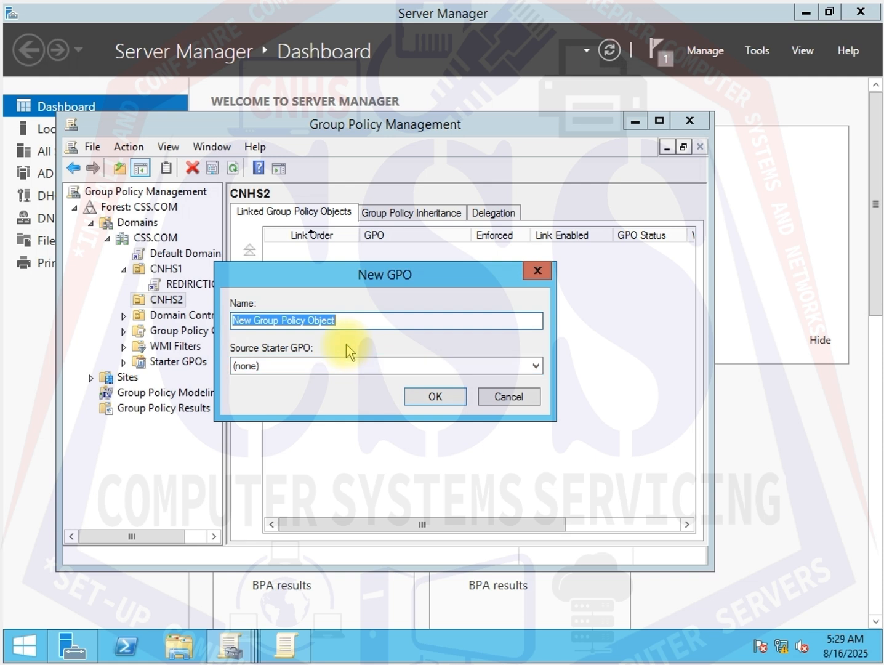
key("BackSpace")
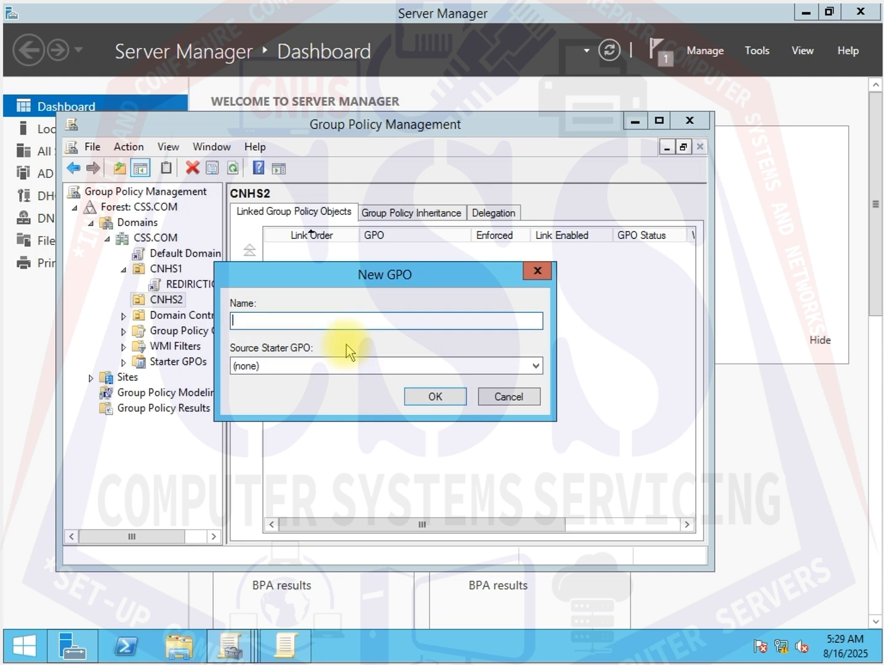
type("PRINT")
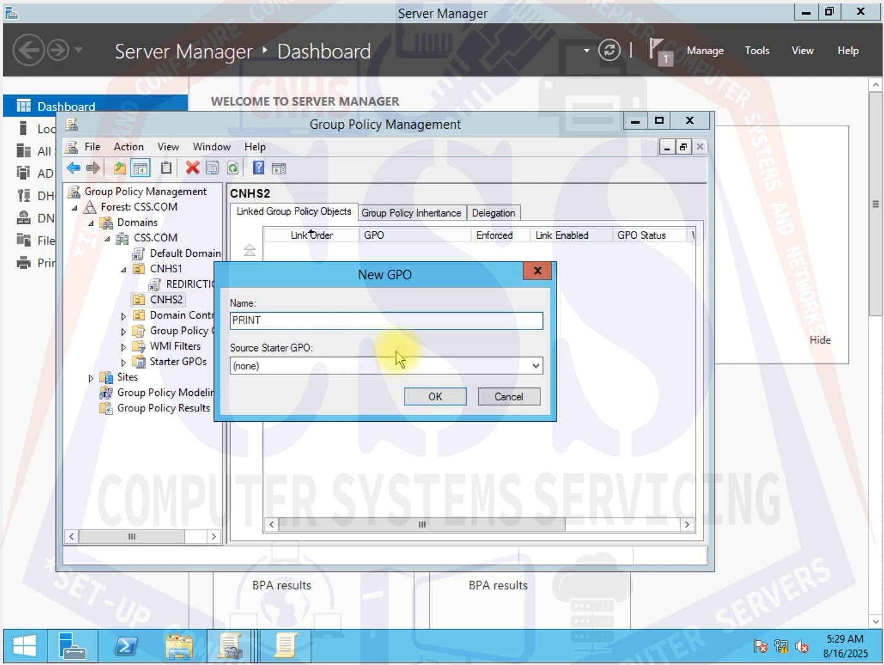
left_click(433, 396)
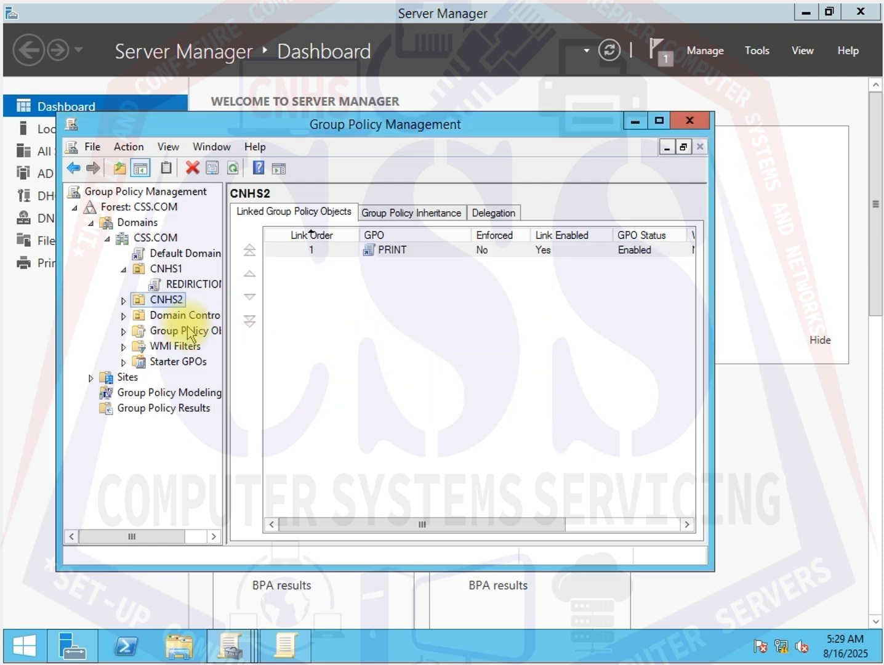
- Expand CNHS2 and review the scope of the REDIRICTION and PRINT GPO links
left_click(123, 300)
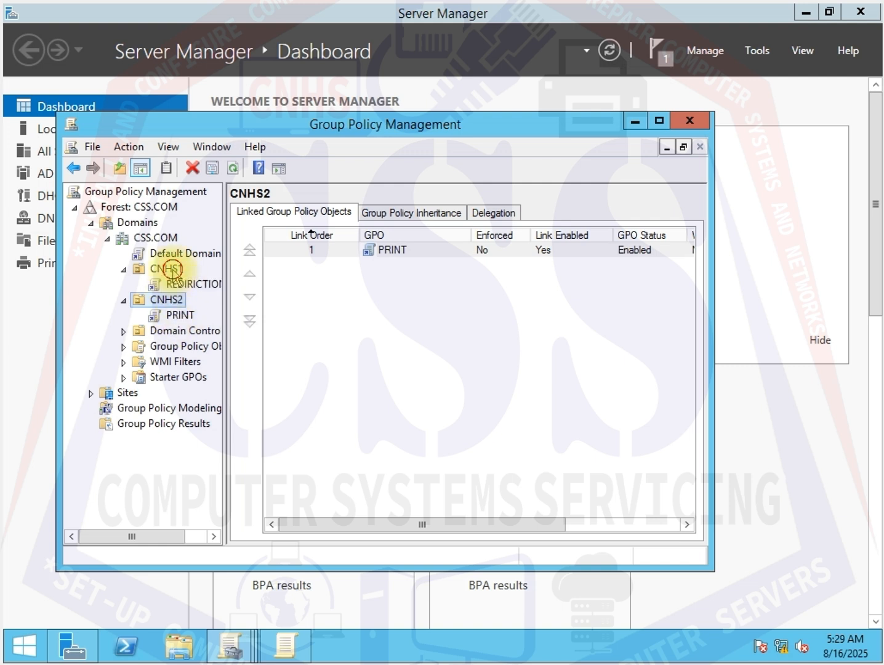
left_click(172, 269)
left_click(164, 284)
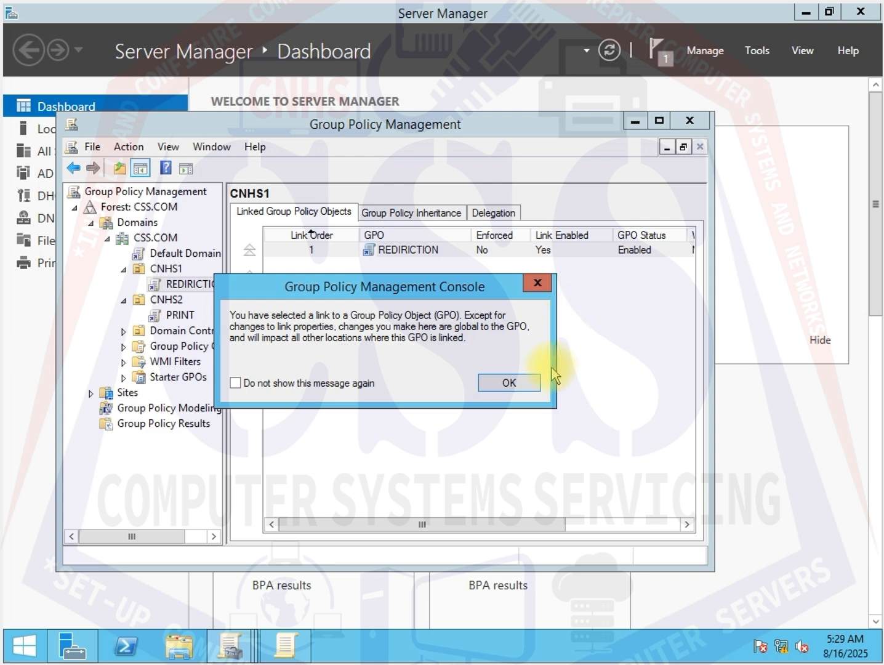
left_click(527, 382)
left_click(180, 315)
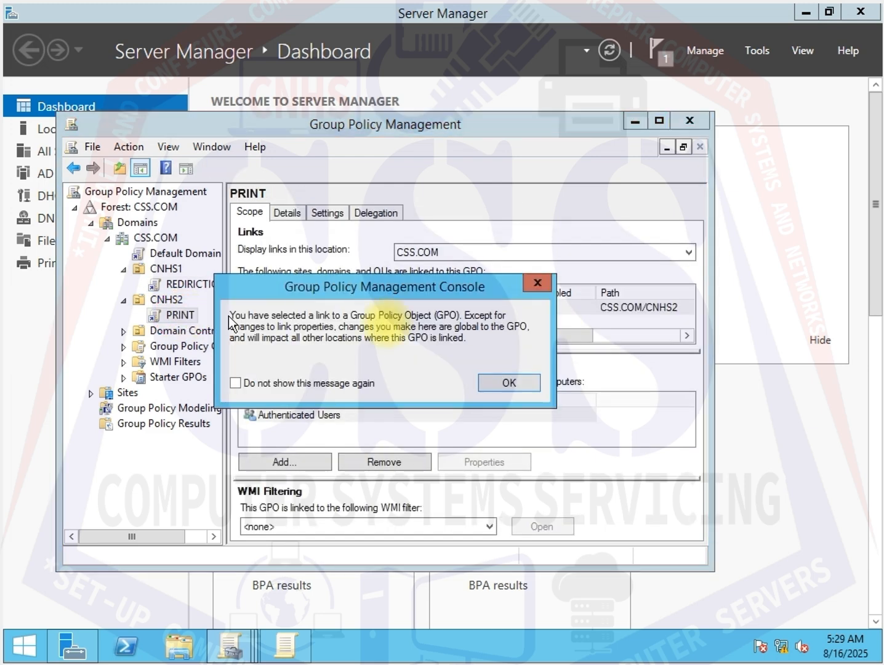
left_click(509, 382)
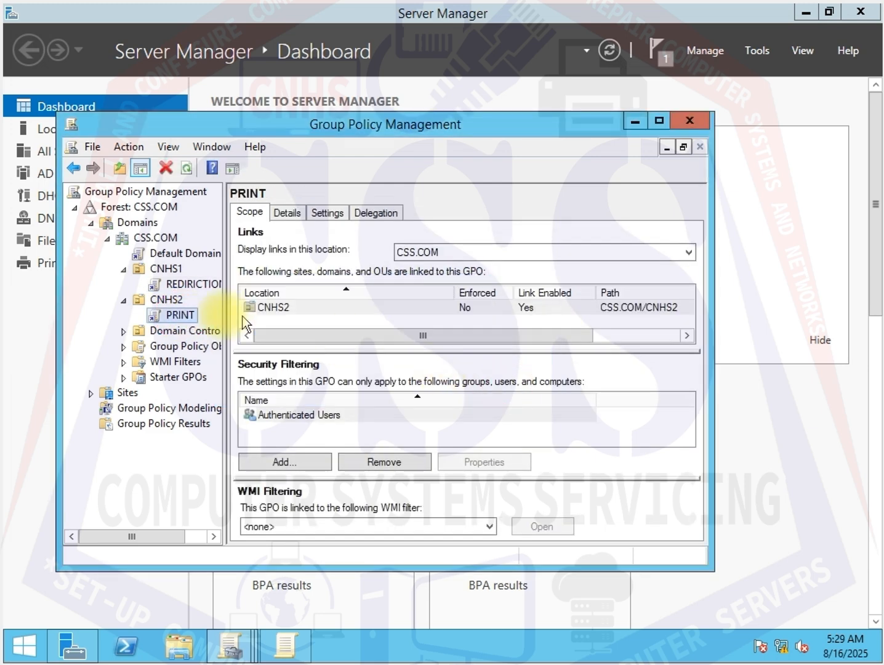
left_click(182, 286)
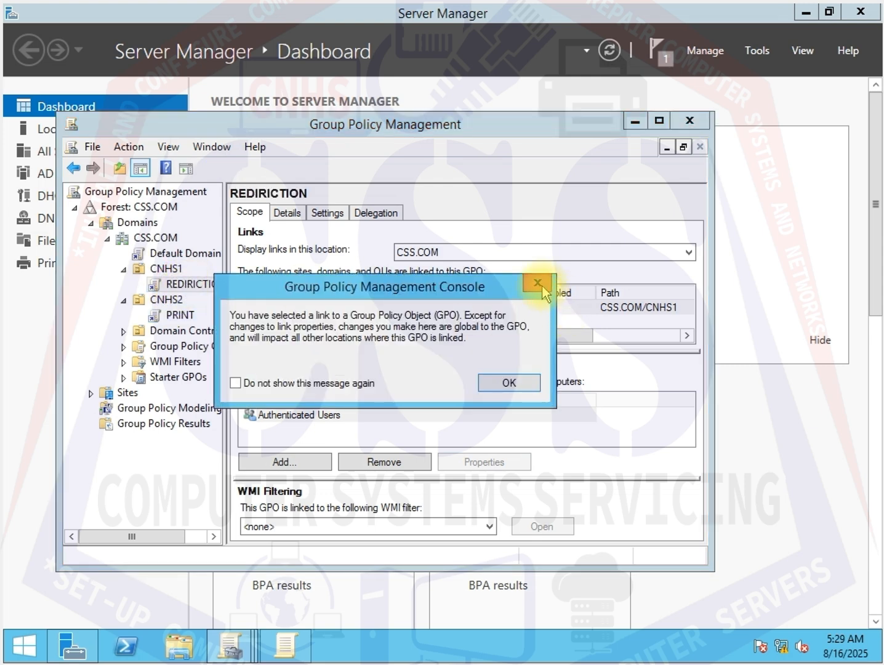
left_click(538, 283)
- Open the REDIRICTION GPO for editing and expand the Policies under User Configuration
right_click(166, 283)
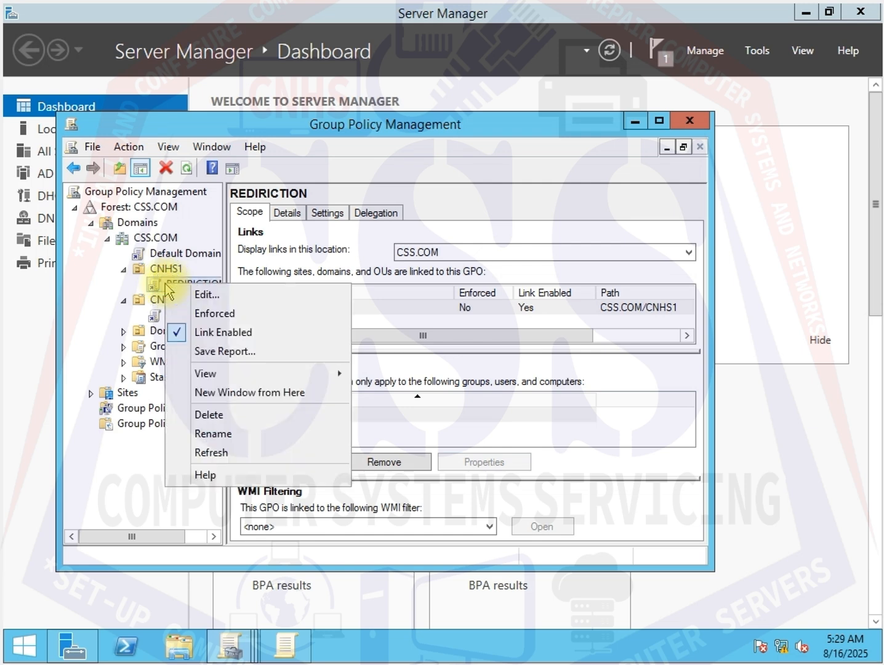
left_click(202, 300)
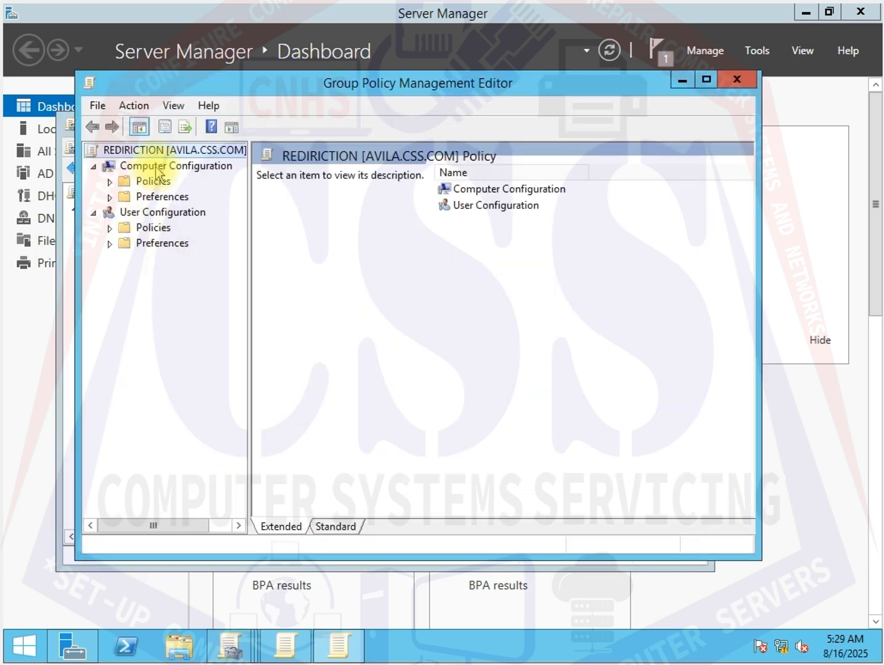
left_click(134, 213)
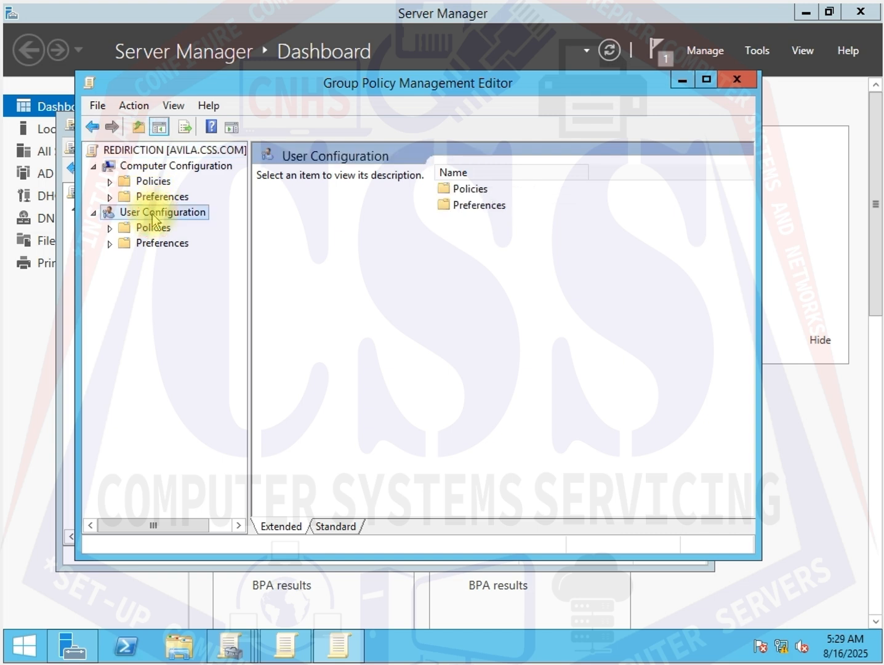
left_click(161, 165)
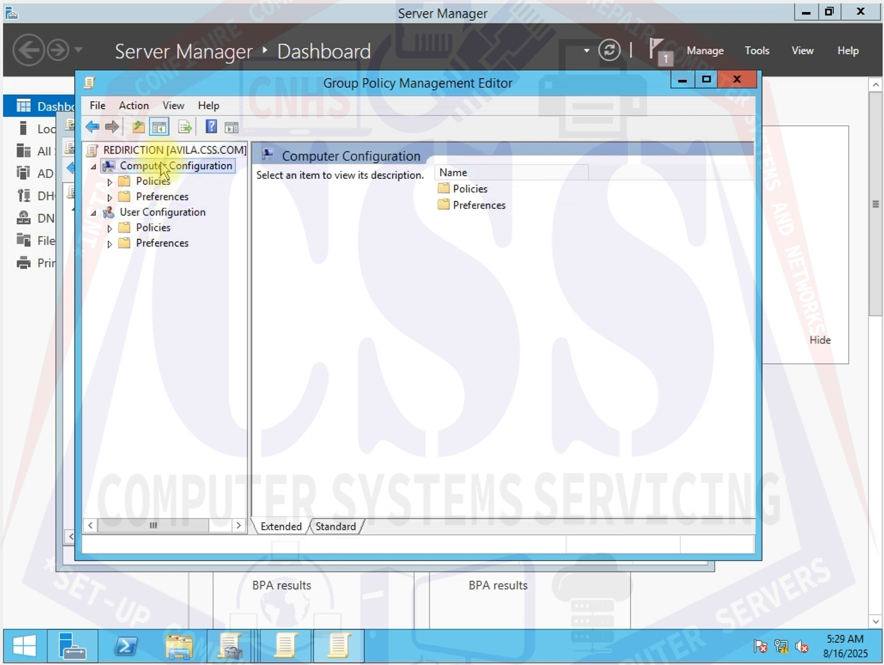
left_click(132, 213)
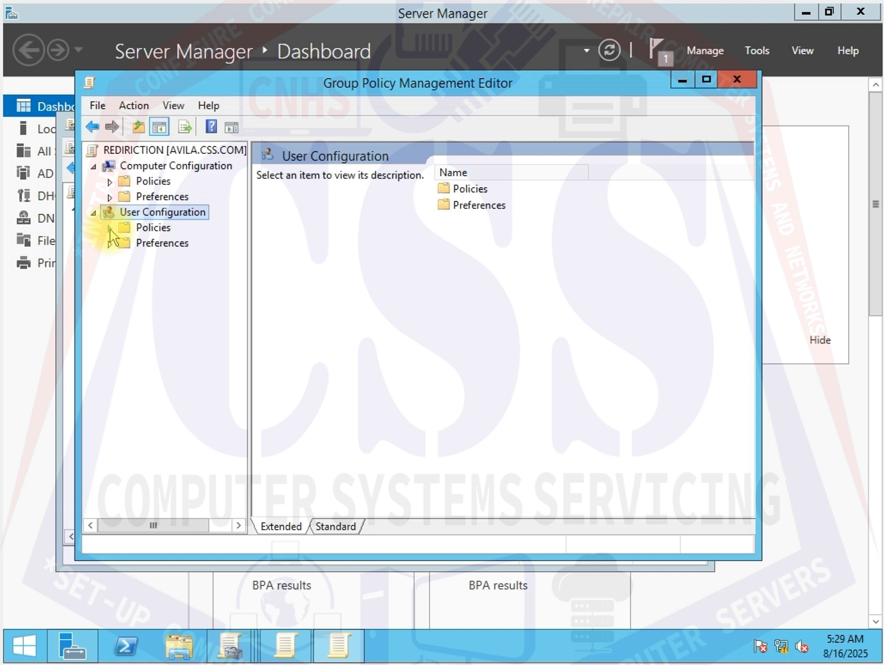
left_click(109, 227)
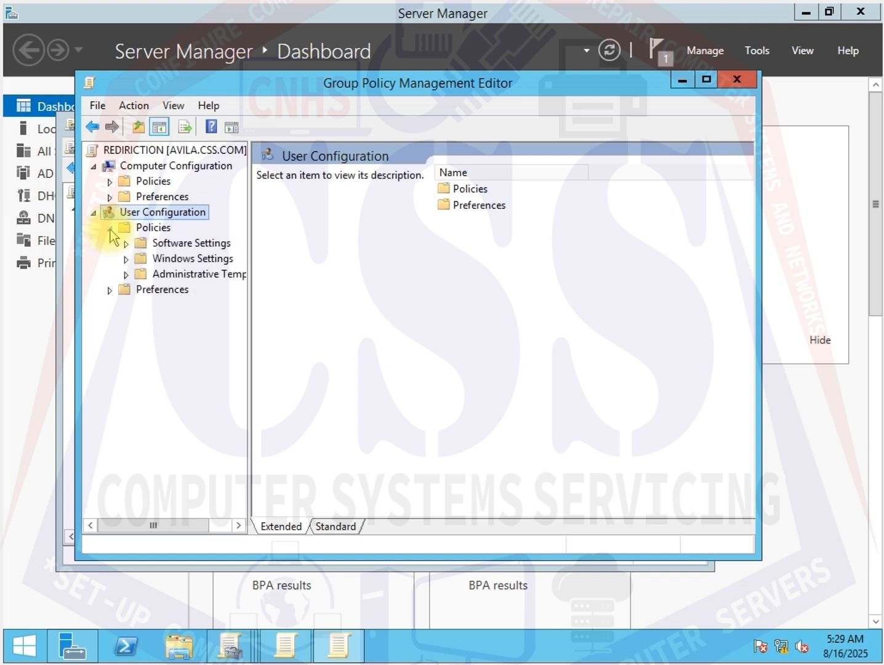
- Expand Windows Settings and Folder Redirection in the REDIRICTION GPO and open the Desktop folder's properties
left_click(126, 259)
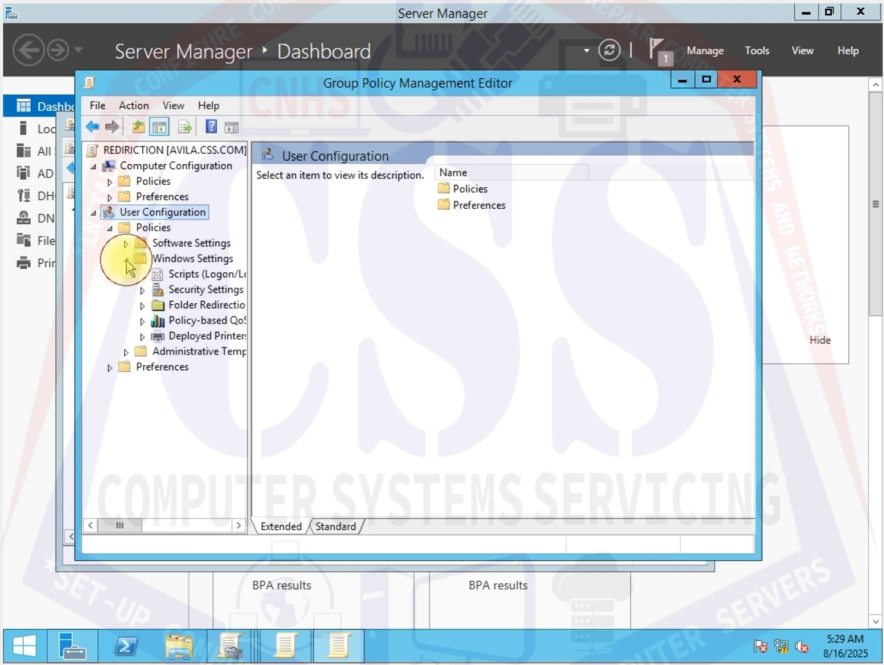
left_click(144, 305)
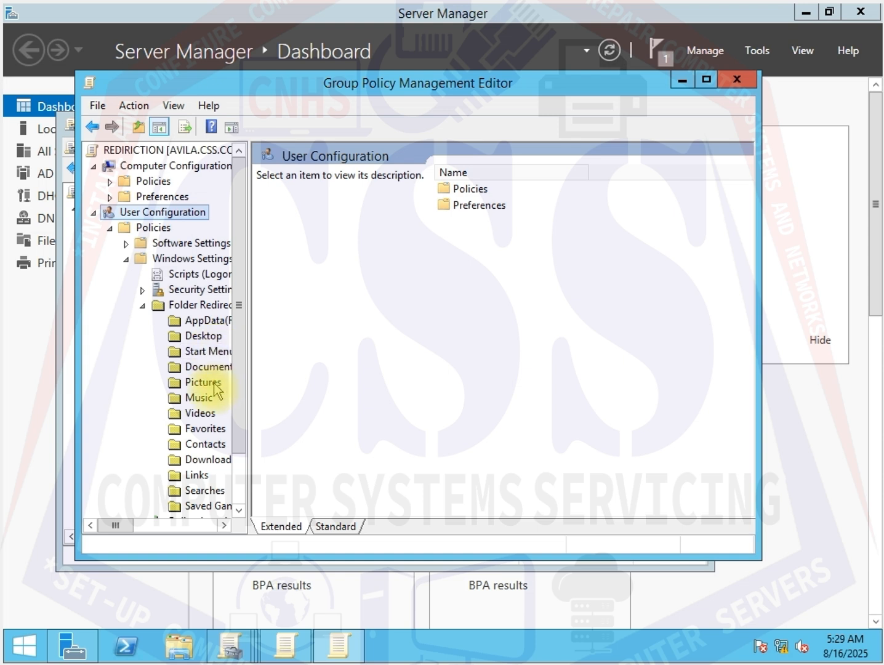
left_click(201, 337)
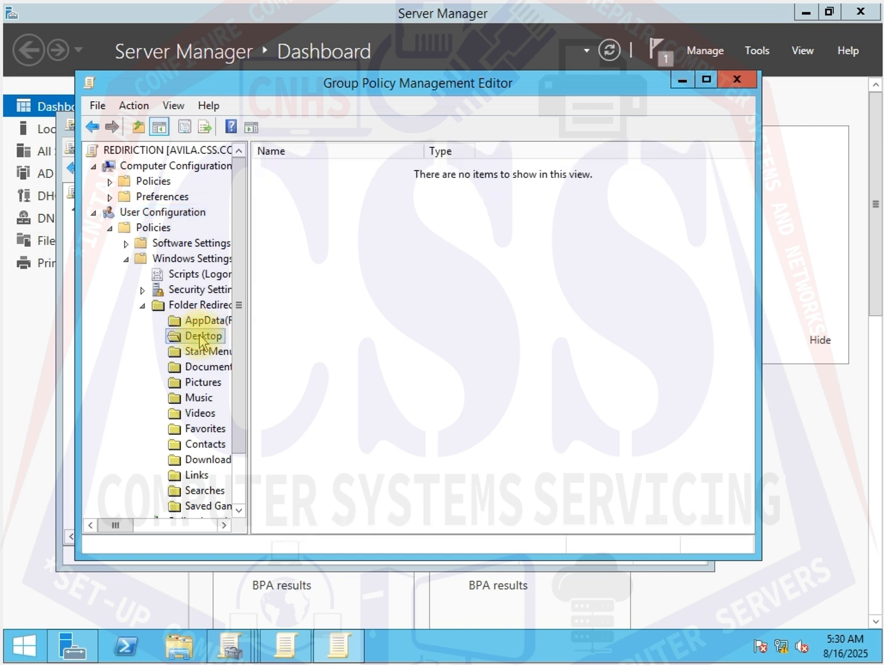
right_click(200, 341)
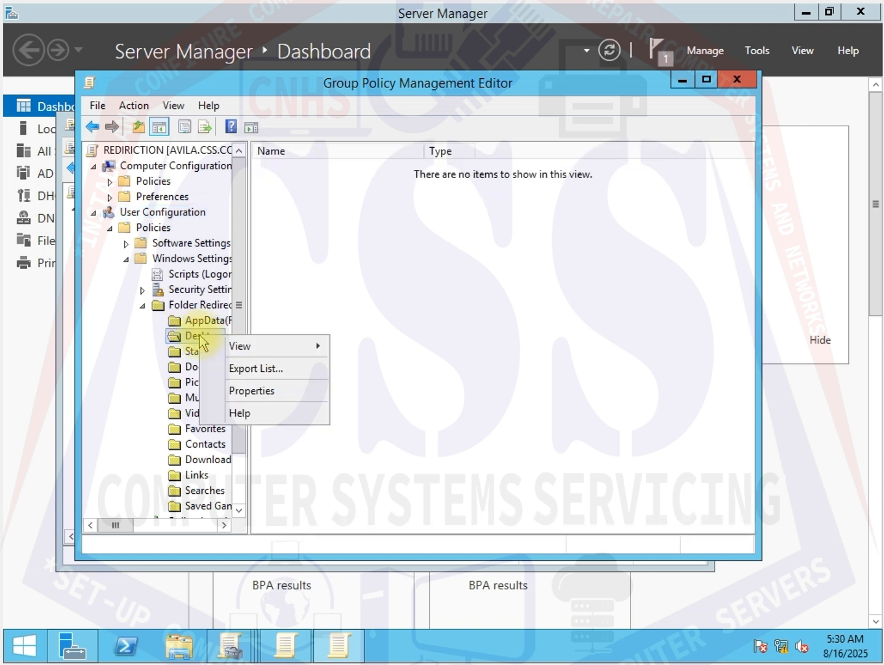
left_click(280, 391)
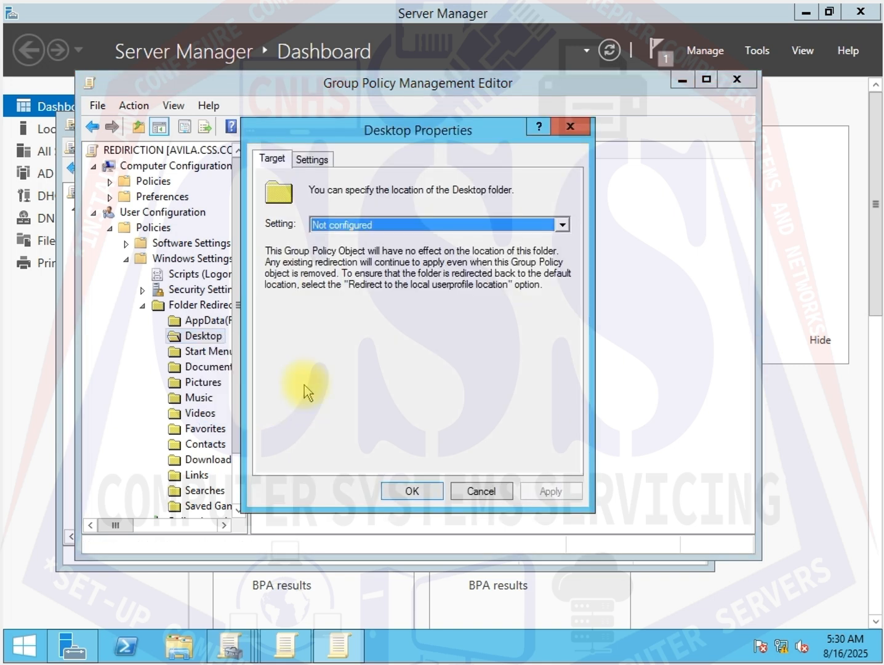
- Set Desktop redirection to Basic, creating a folder for each user under the root path \\Avila\user
left_click(390, 224)
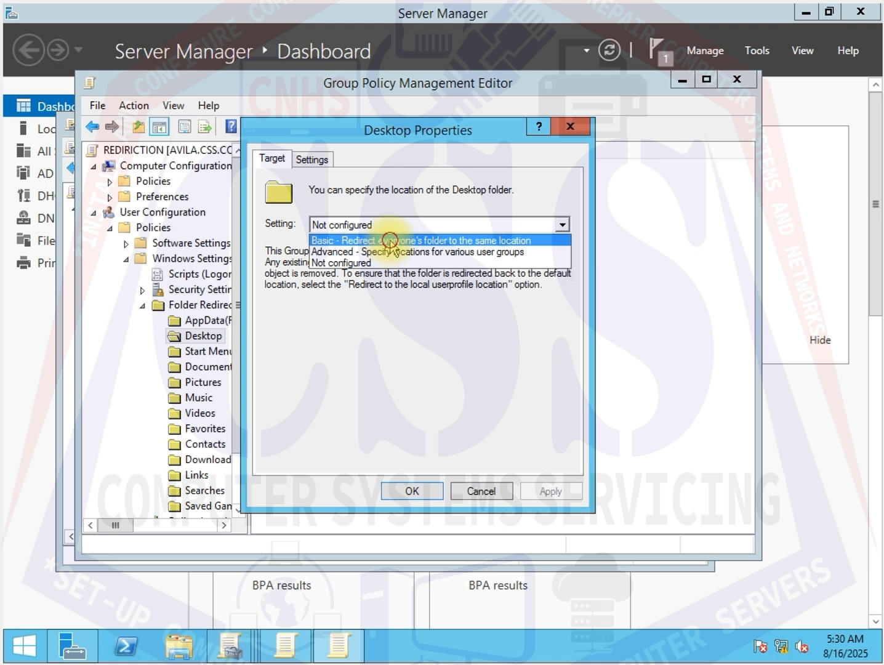
left_click(390, 240)
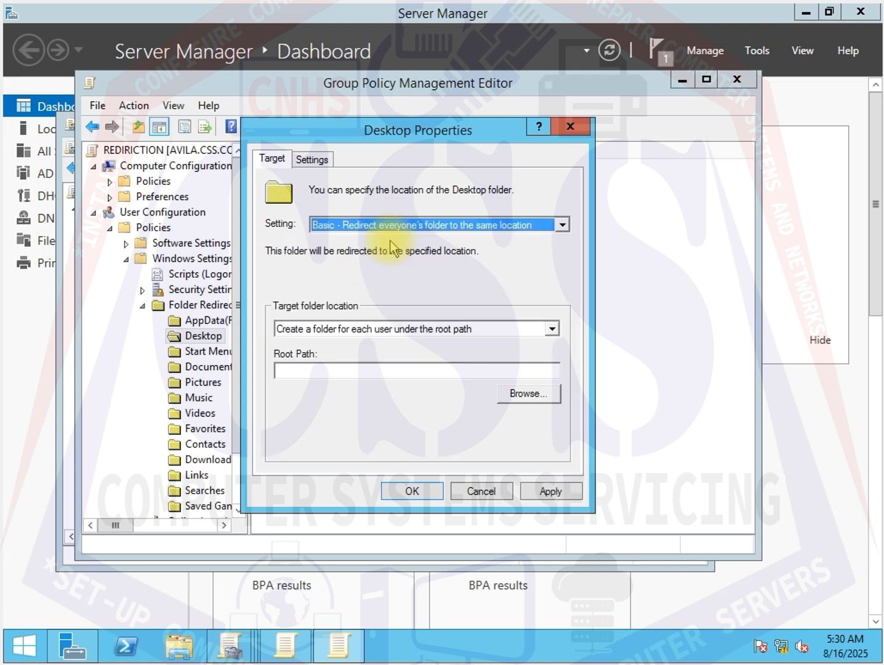
left_click(301, 370)
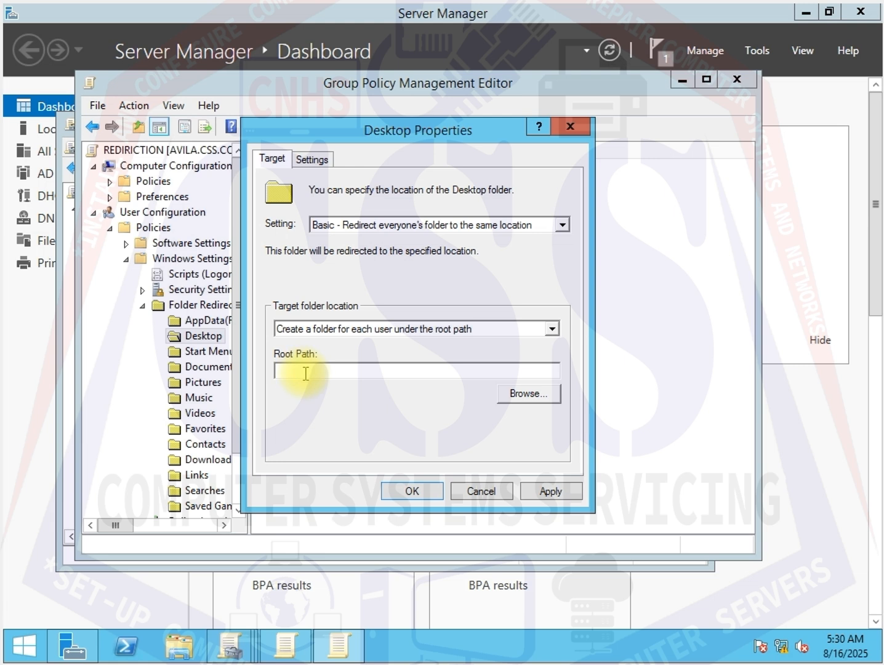
right_click(306, 375)
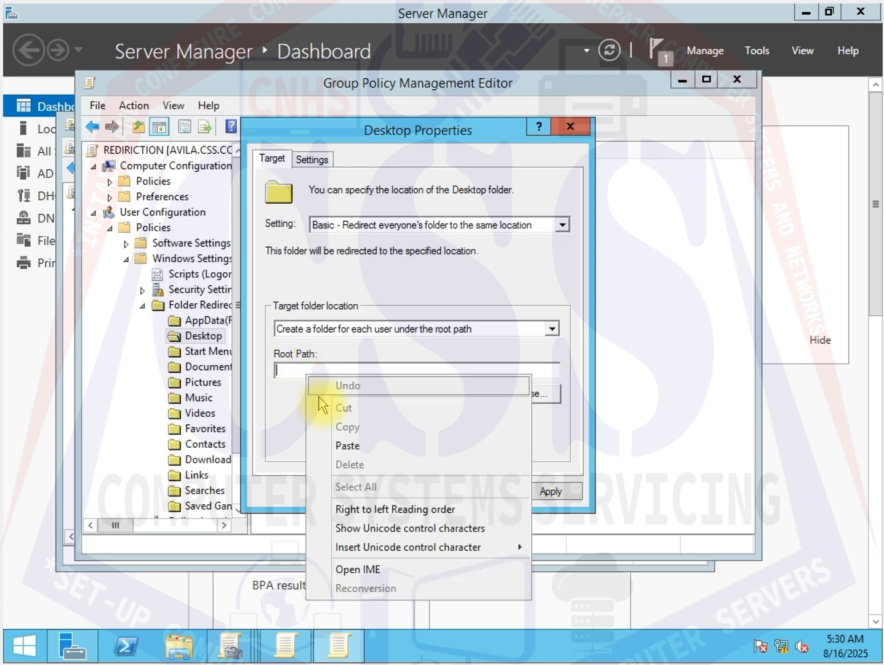
left_click(339, 450)
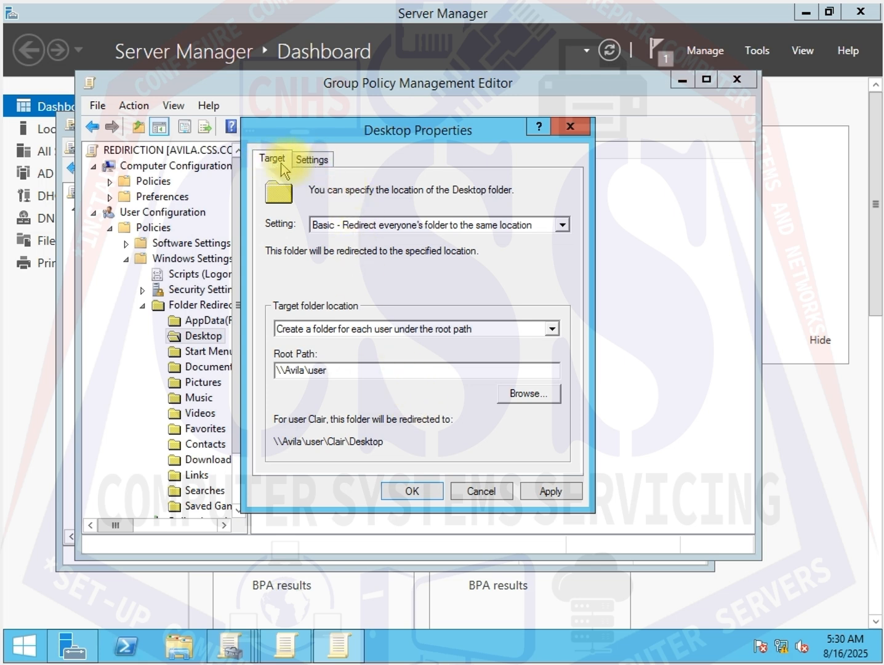
- Clear exclusive user rights for Desktop, enable the policy for Windows 2000/XP/Server 2003, and apply the settings
left_click(314, 161)
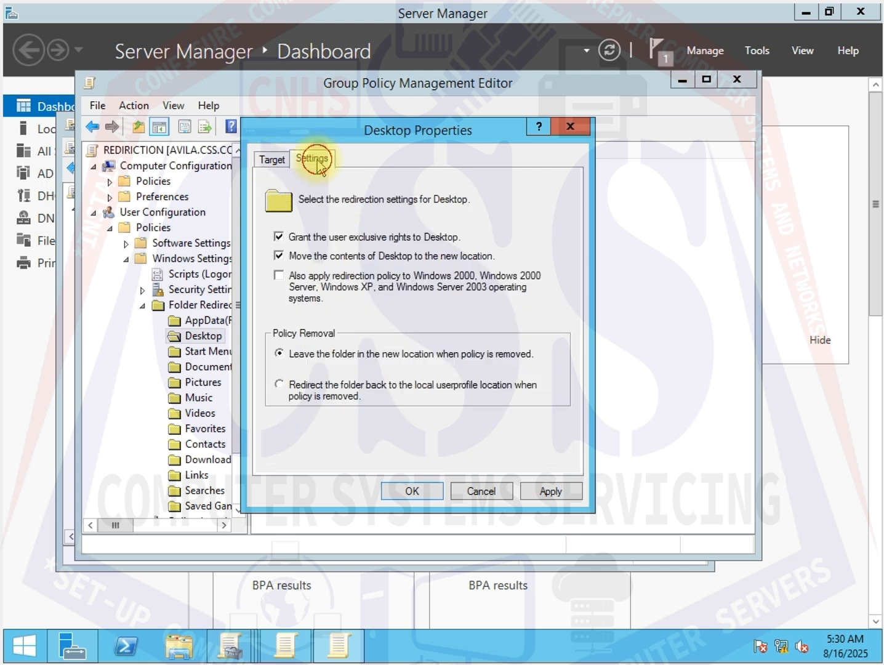
left_click(279, 238)
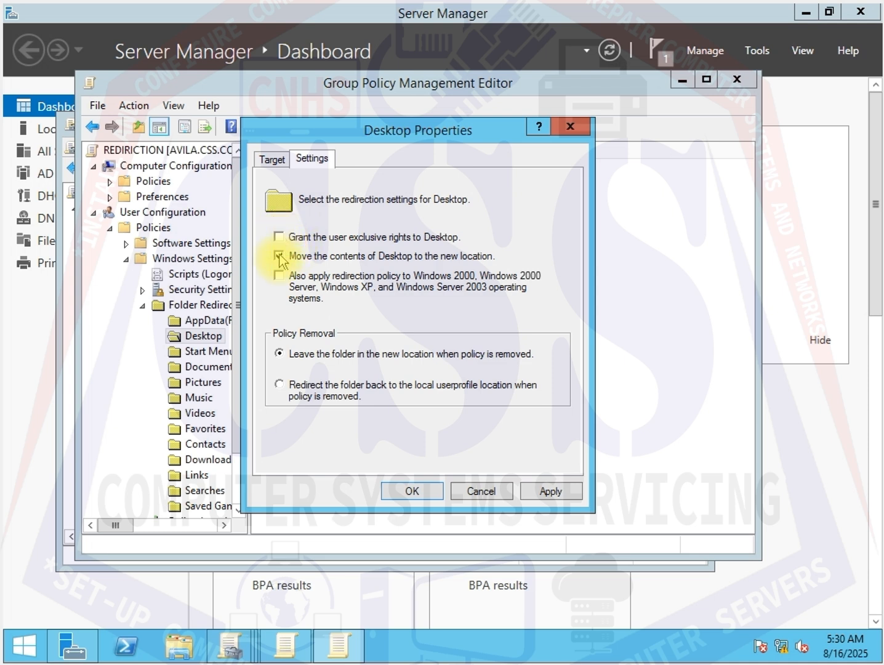
left_click(277, 276)
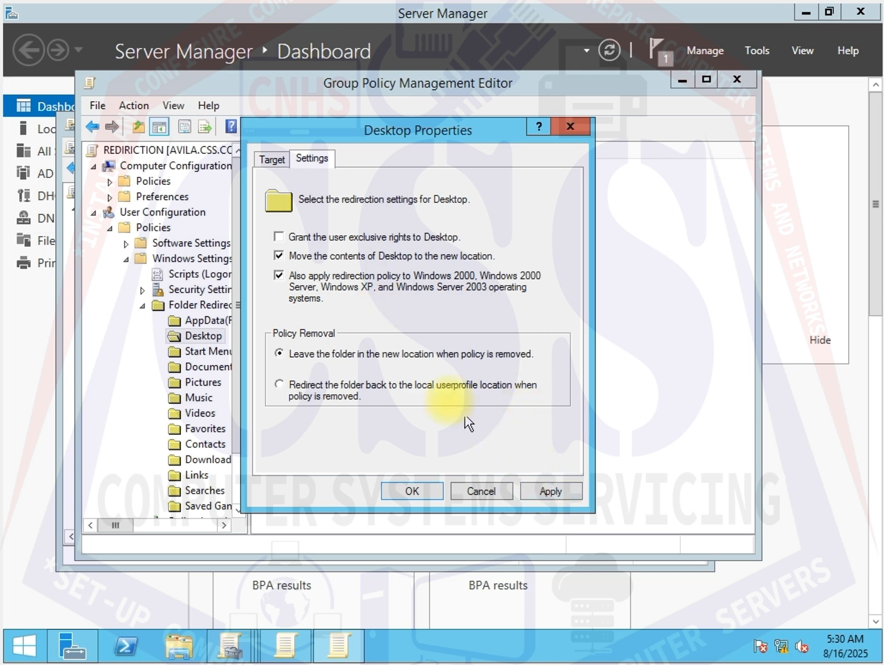
left_click(552, 492)
left_click(411, 491)
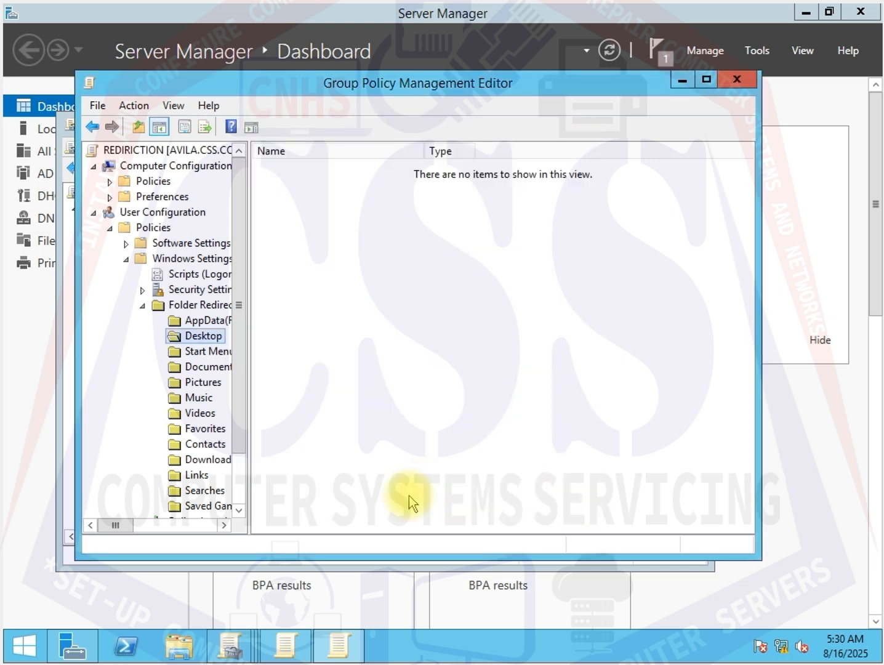
- Open the Documents folder's properties and set Basic redirection with the root path \\Avila\user
left_click(197, 371)
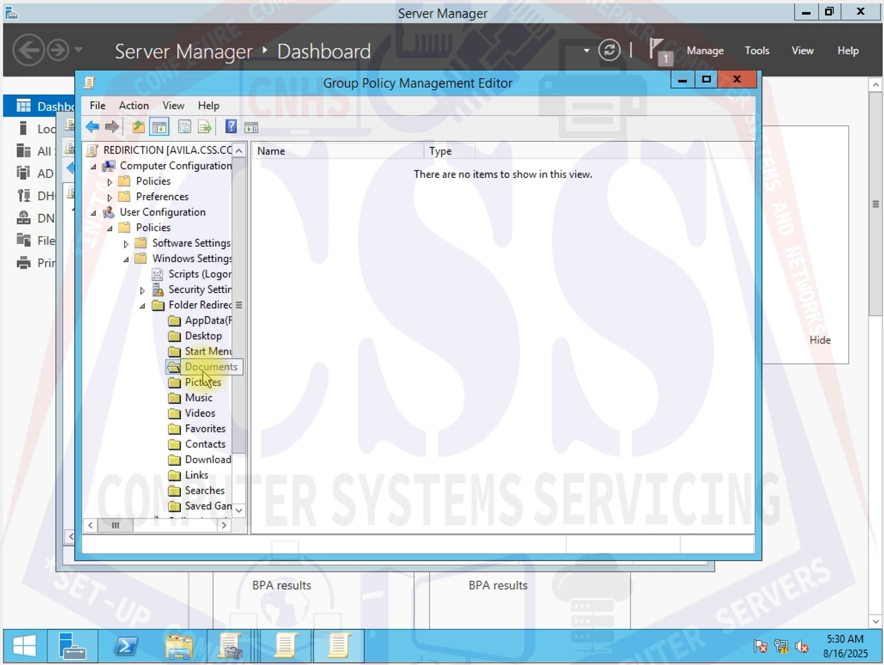
right_click(207, 374)
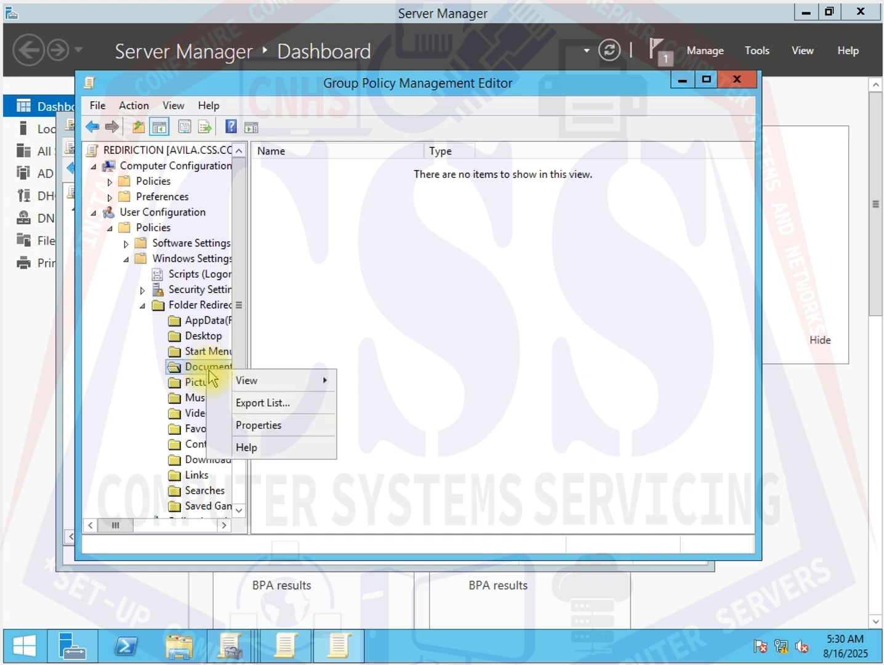
left_click(237, 422)
left_click(364, 225)
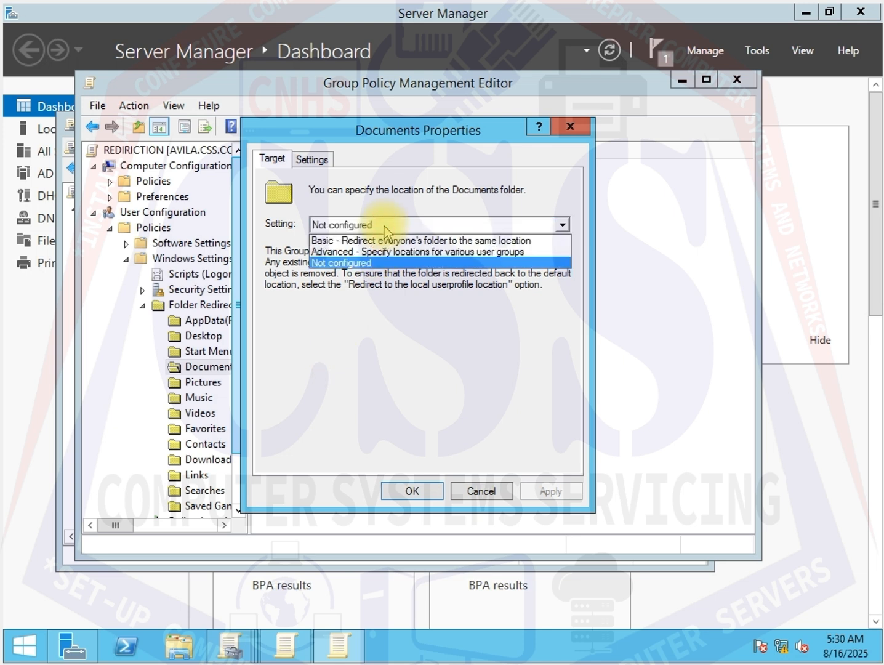
left_click(380, 242)
left_click(341, 371)
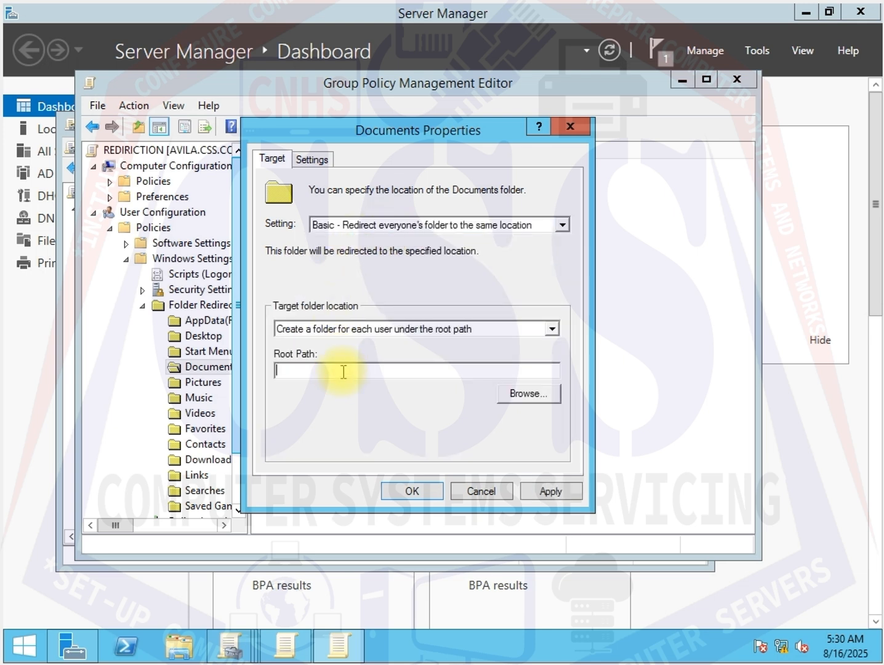
right_click(342, 371)
left_click(391, 446)
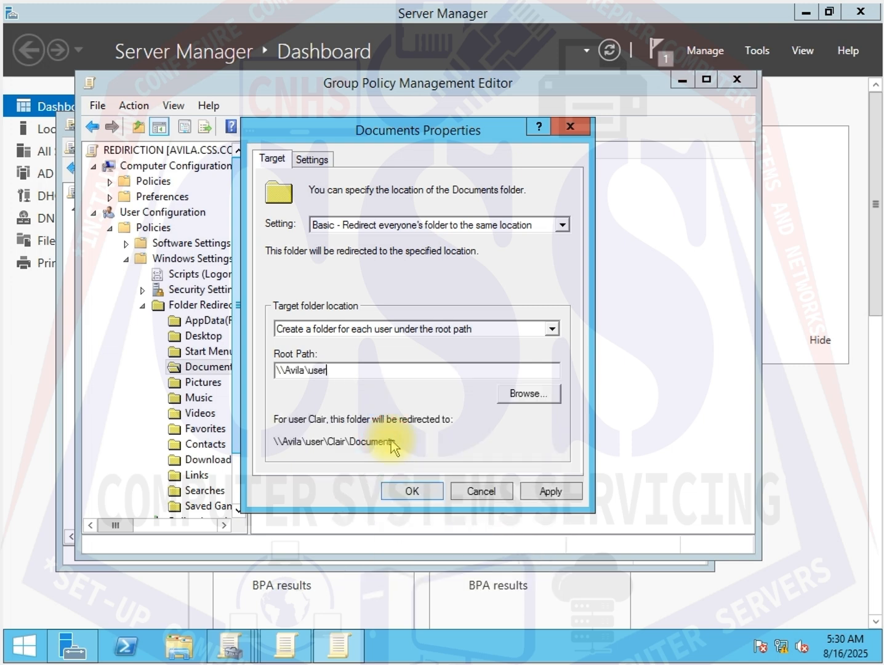
- Clear exclusive user rights for Documents, enable the policy for older Windows versions, accept the warning, and apply
left_click(323, 164)
left_click(279, 237)
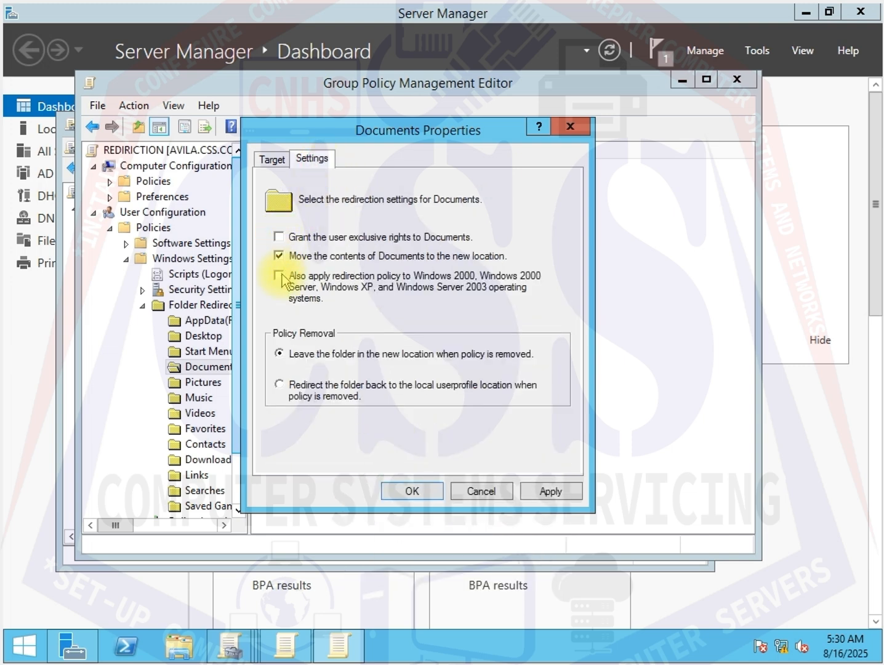
left_click(544, 489)
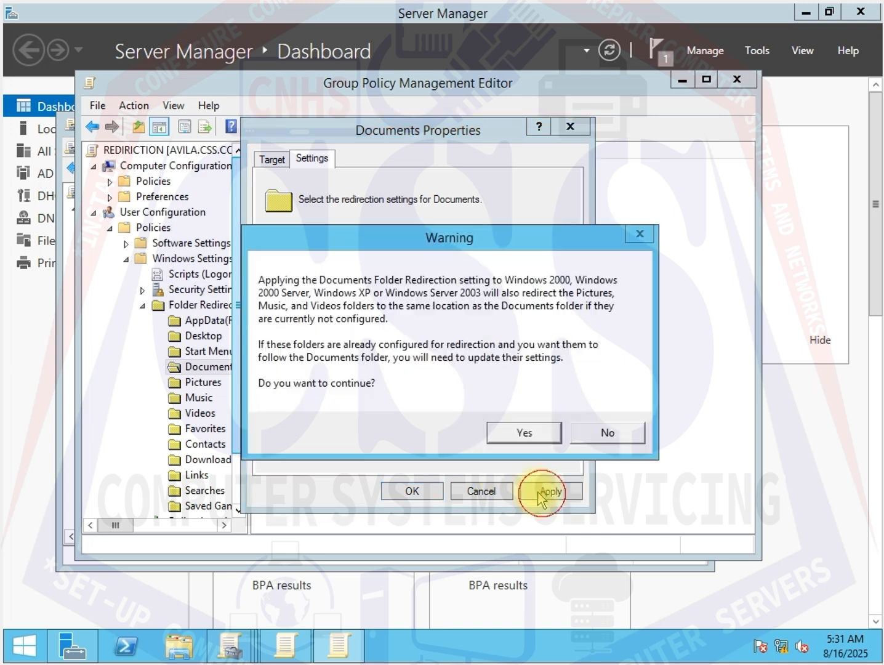
left_click(523, 432)
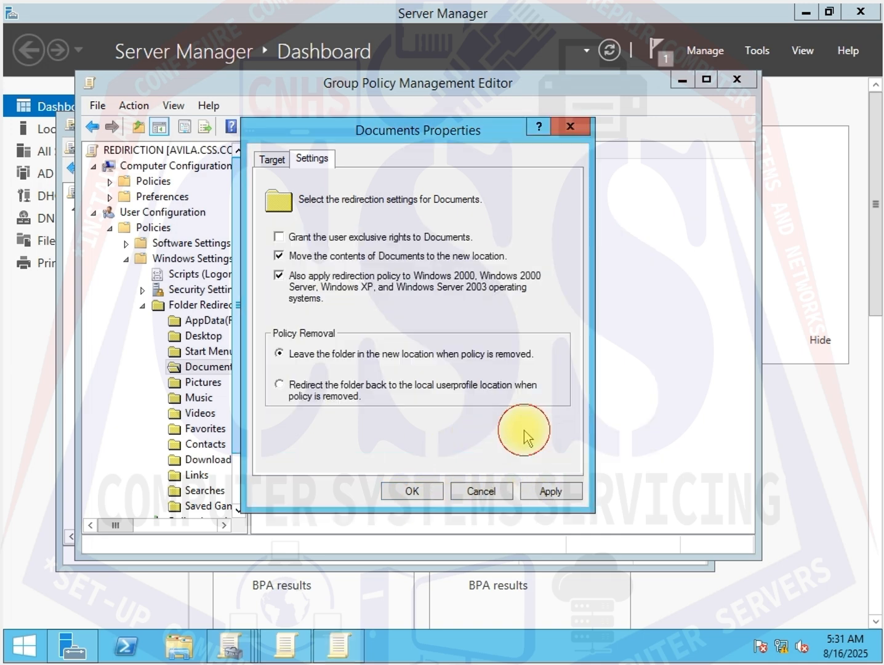
left_click(422, 491)
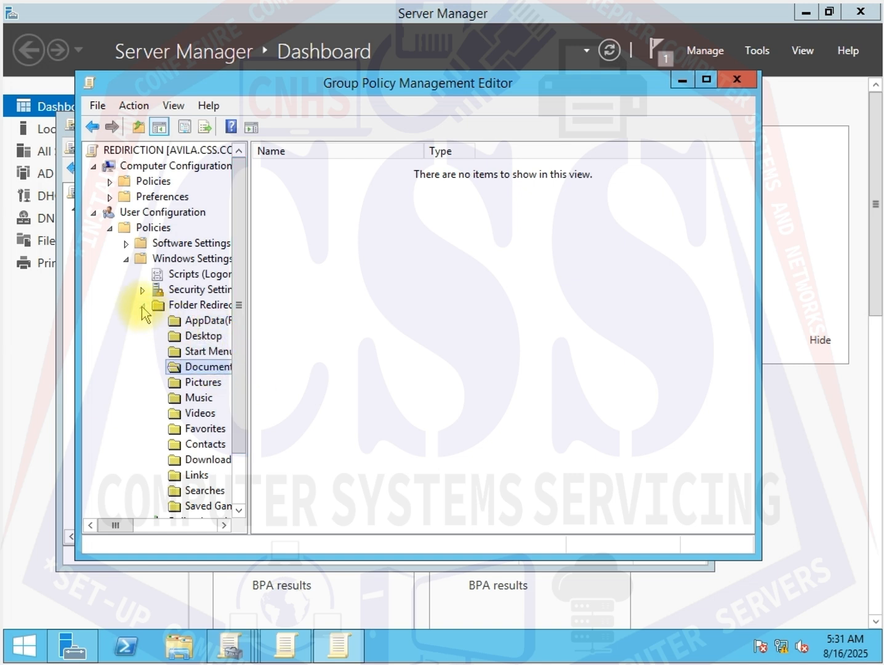
- Close the policy editor and set the REDIRICTION link on CNHS1 to Enforced
left_click(735, 82)
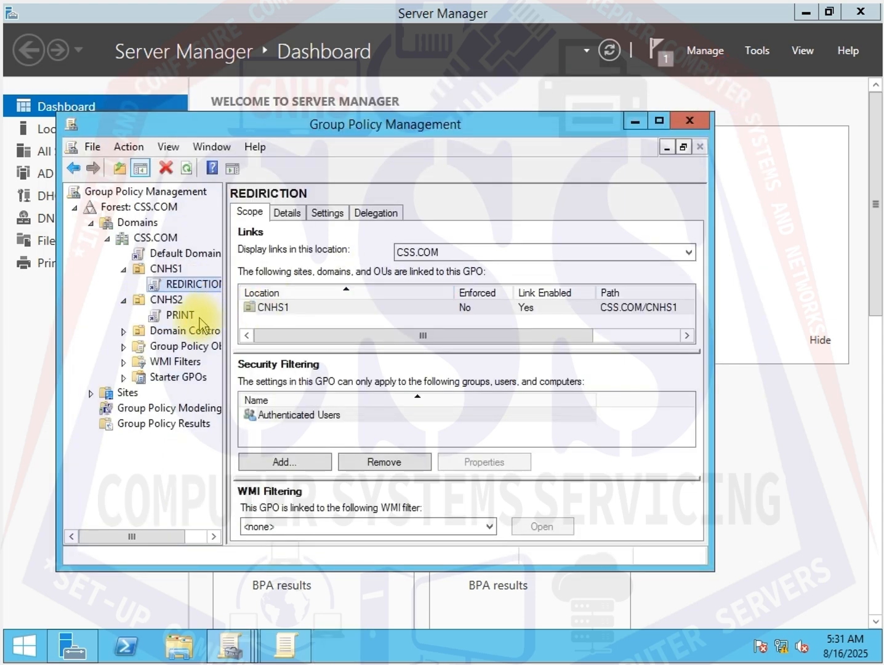
right_click(160, 286)
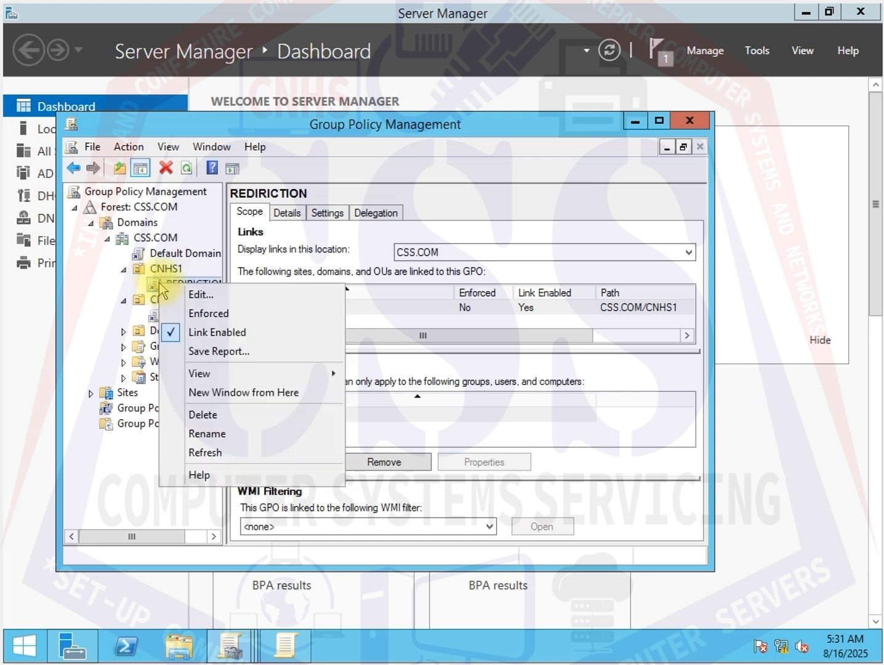
left_click(184, 314)
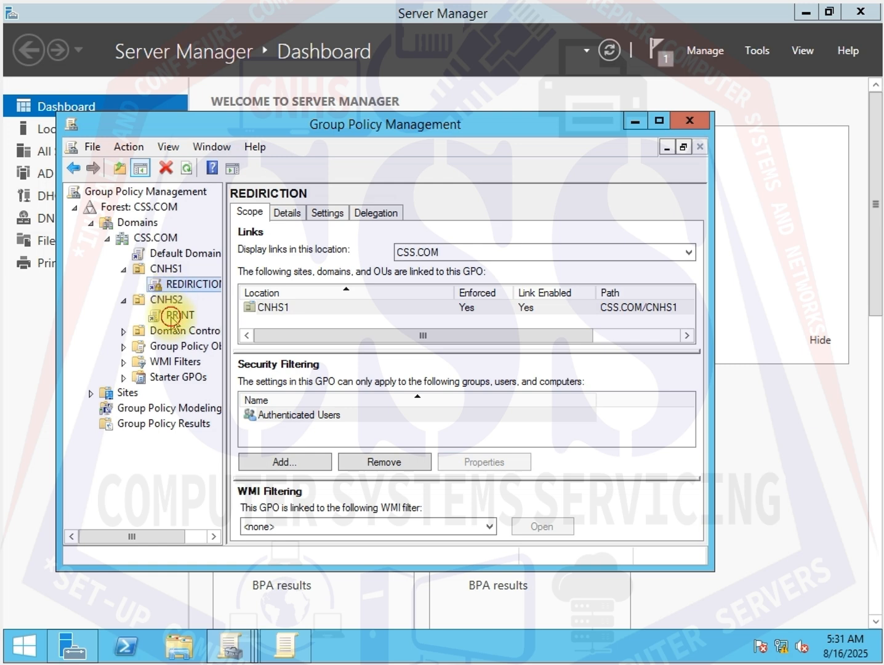
- Open the PRINT GPO for editing and expand User Configuration Policies down to Folder Redirection
left_click(172, 315)
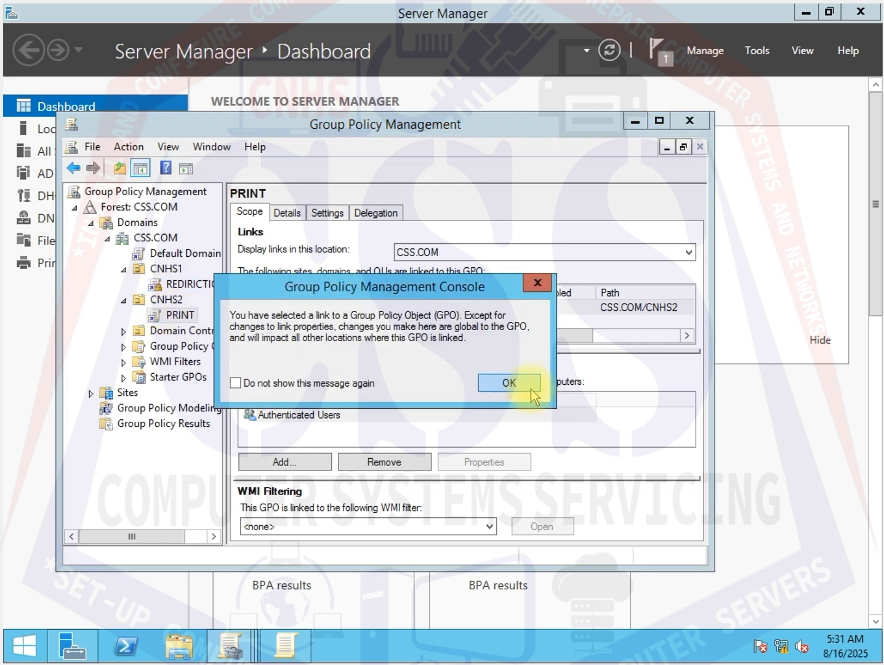
left_click(529, 388)
right_click(183, 314)
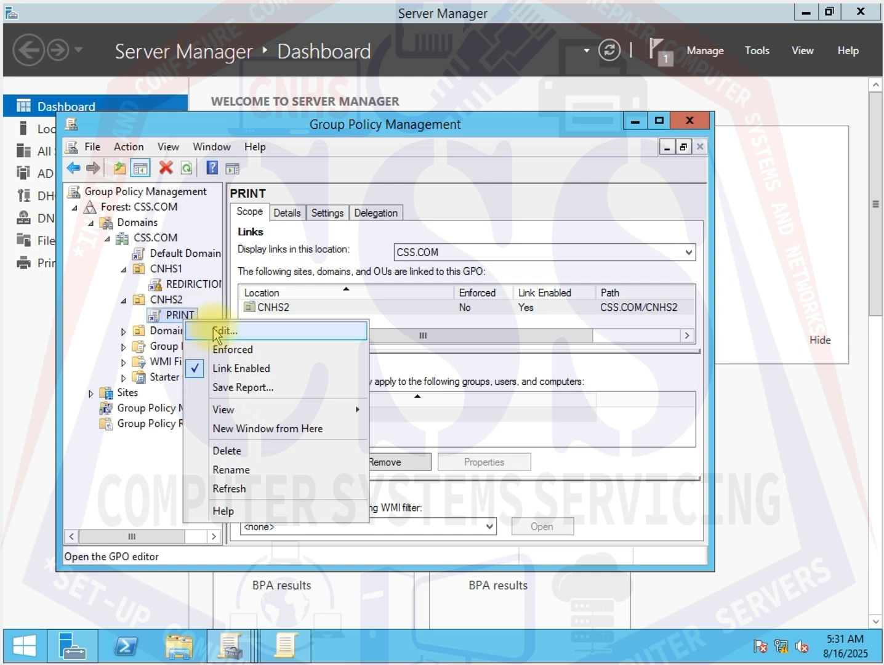
left_click(222, 331)
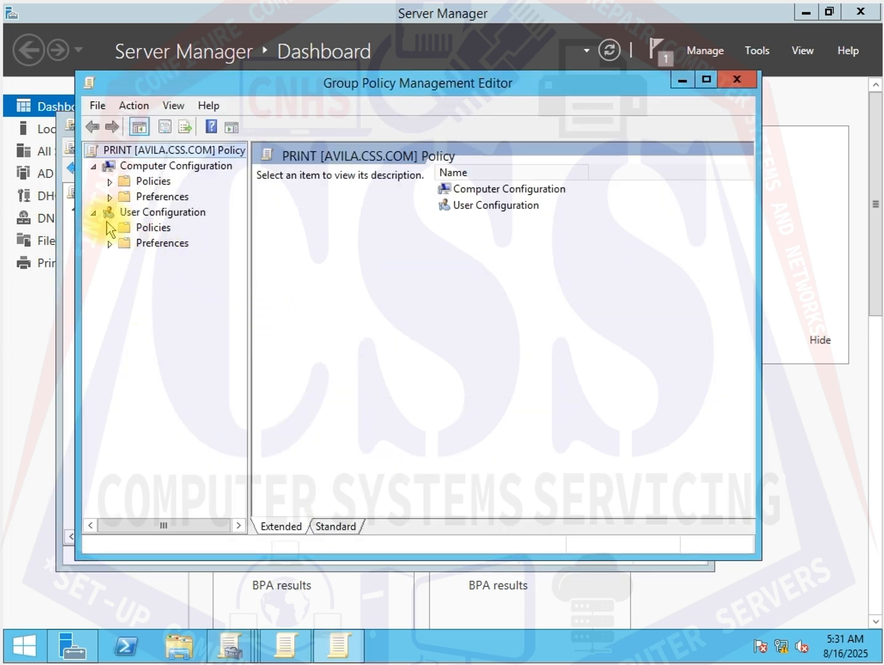
left_click(110, 227)
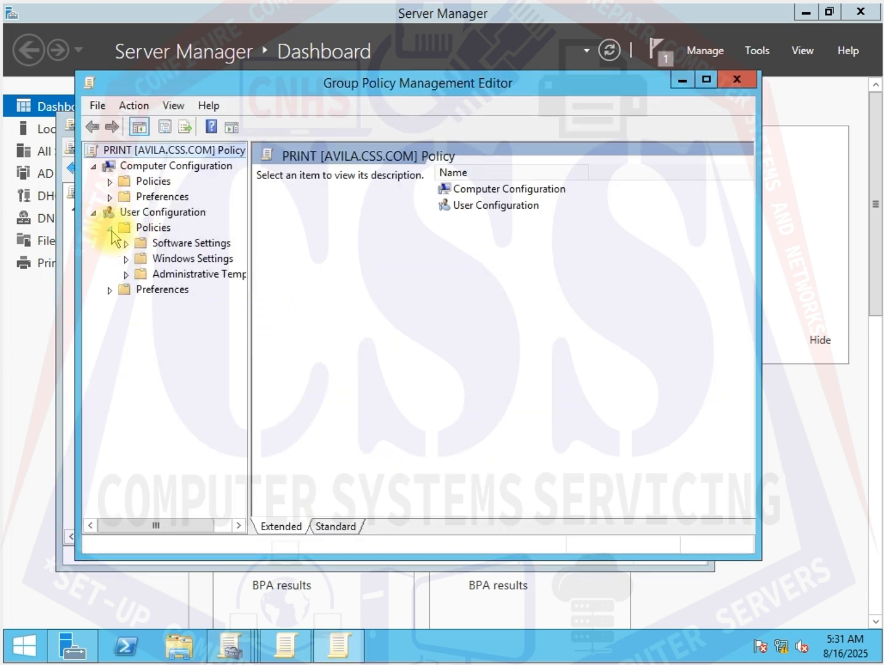
left_click(126, 259)
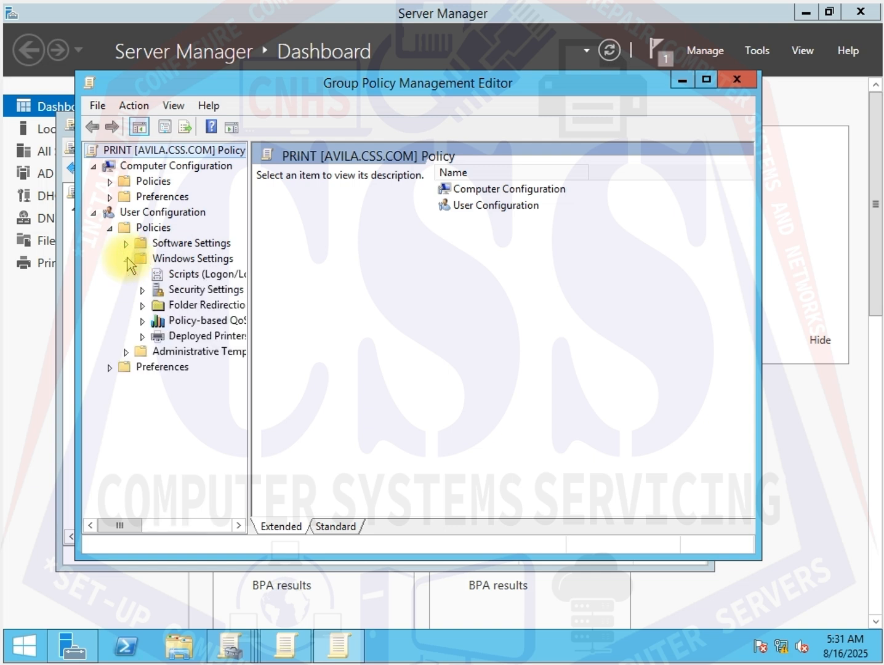
left_click(149, 306)
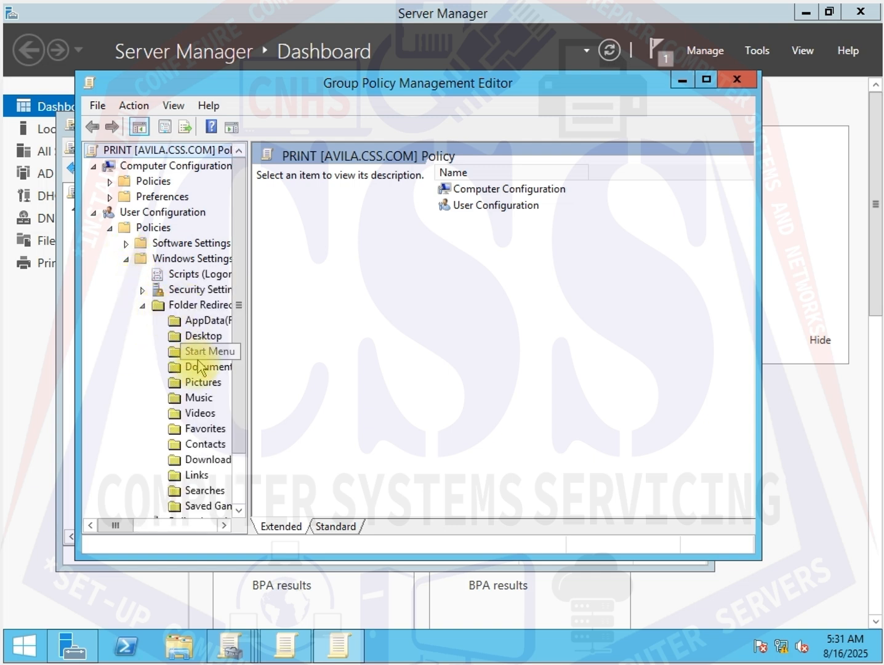
left_click(199, 337)
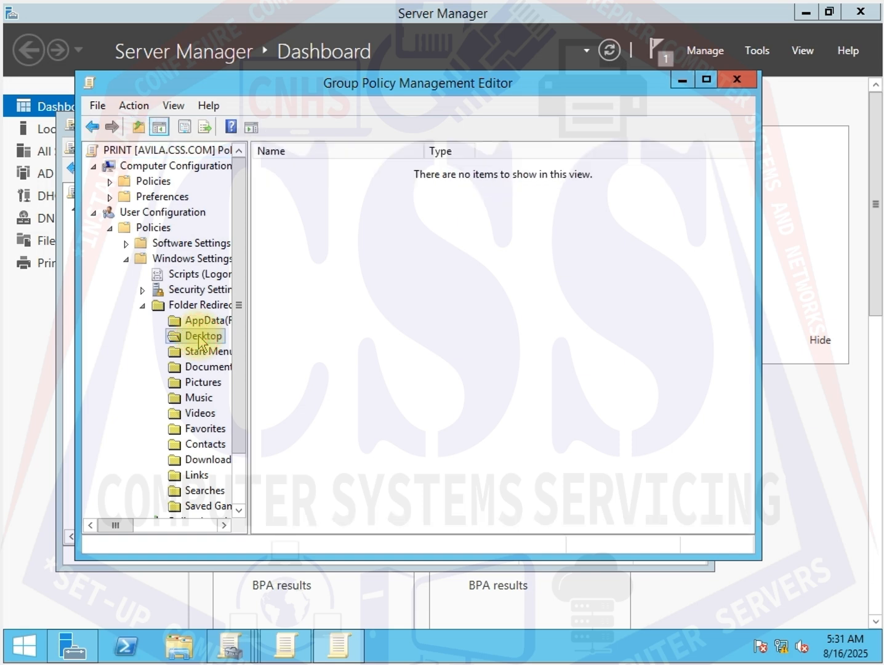
- Open the Desktop folder's properties in PRINT and set Basic redirection with the root path \\Avila\user
right_click(198, 339)
left_click(258, 389)
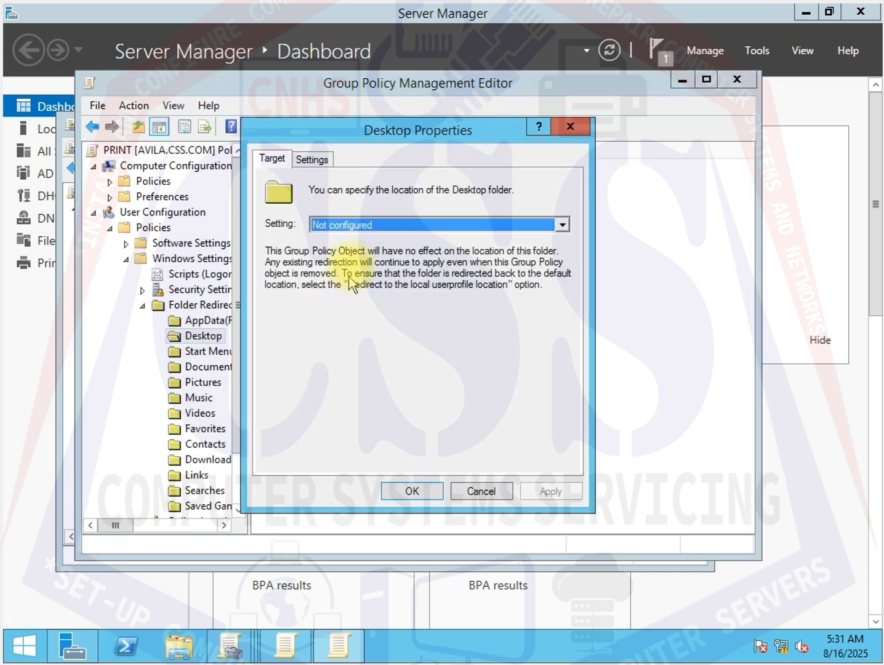
left_click(364, 225)
left_click(366, 239)
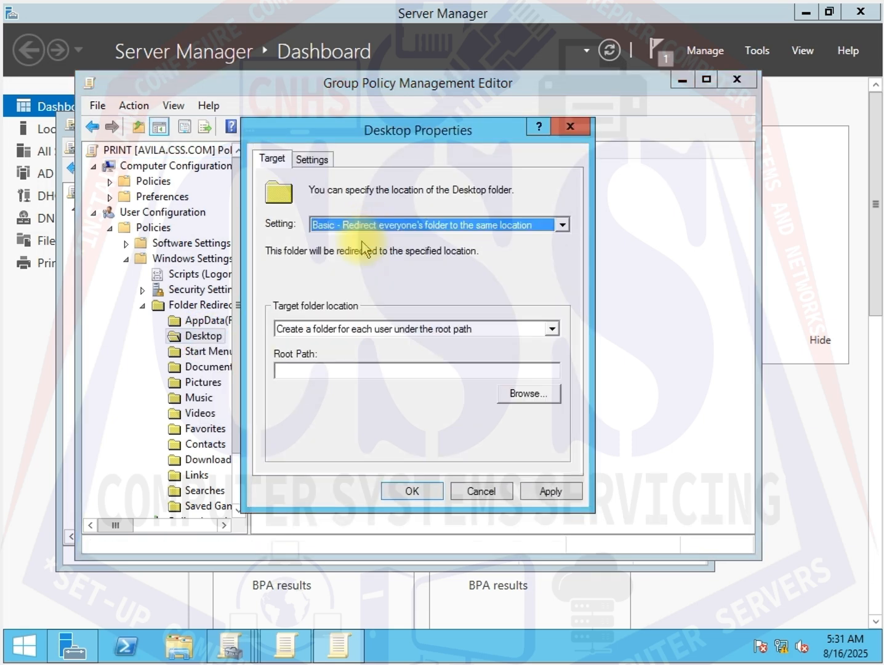
left_click(316, 371)
right_click(316, 371)
left_click(359, 444)
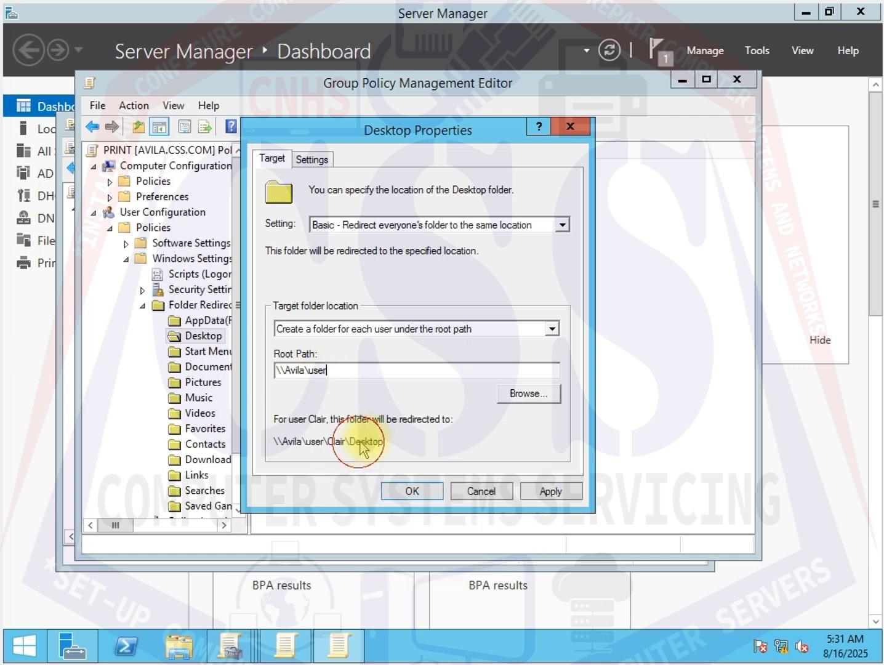
- Clear exclusive user rights for Desktop, enable the policy for older Windows versions, apply and close the properties
left_click(312, 159)
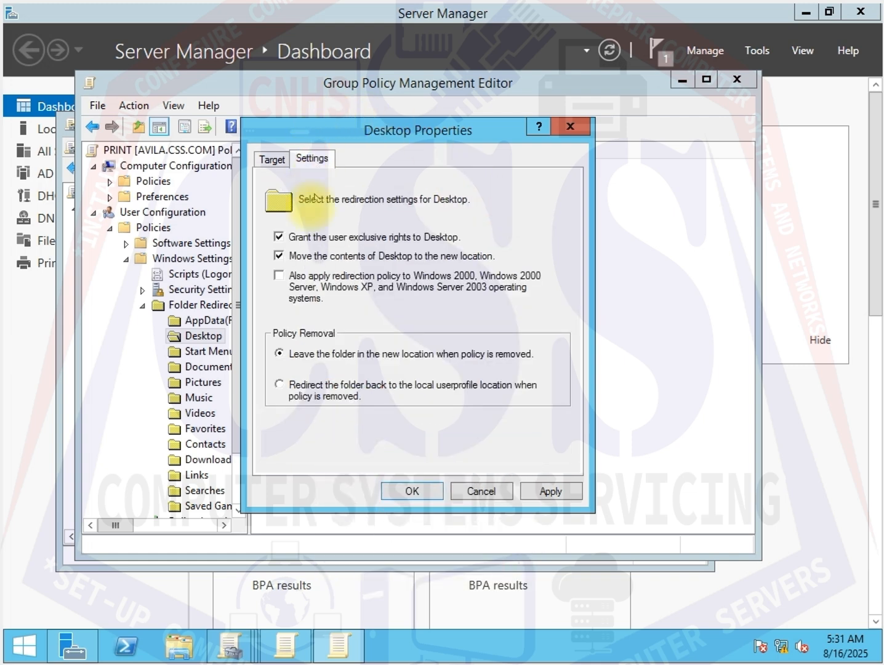
left_click(279, 236)
left_click(279, 275)
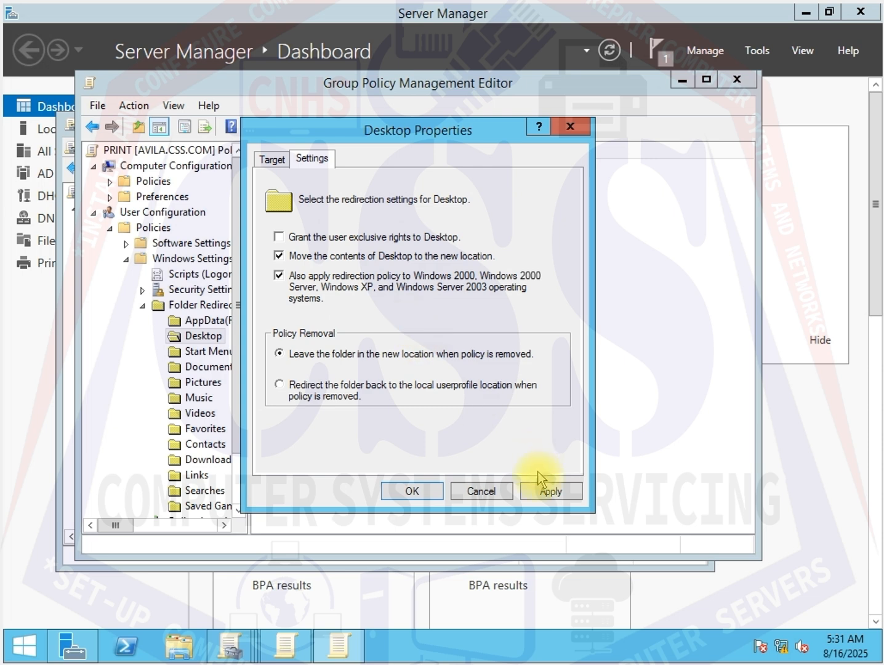
left_click(560, 496)
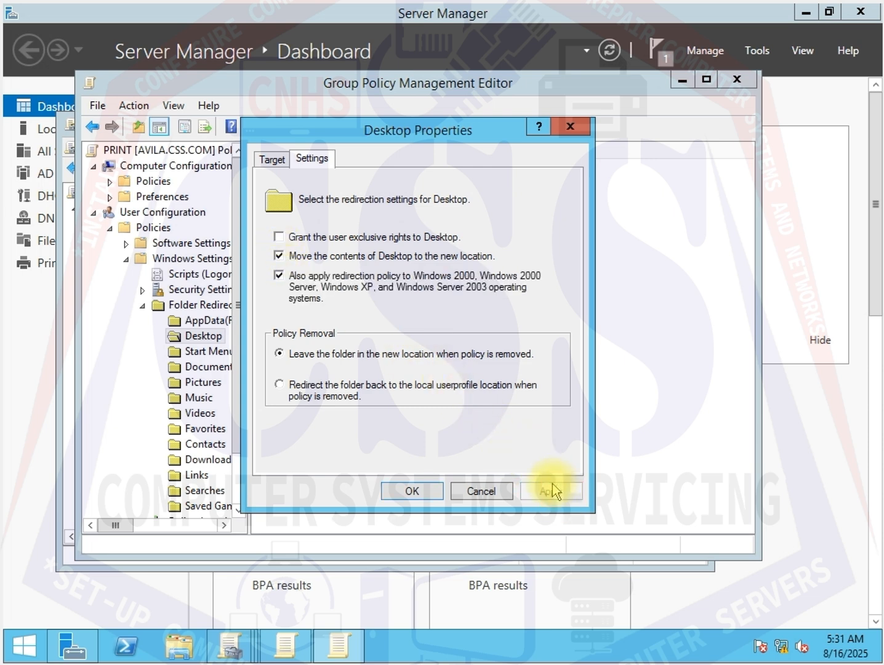
left_click(410, 492)
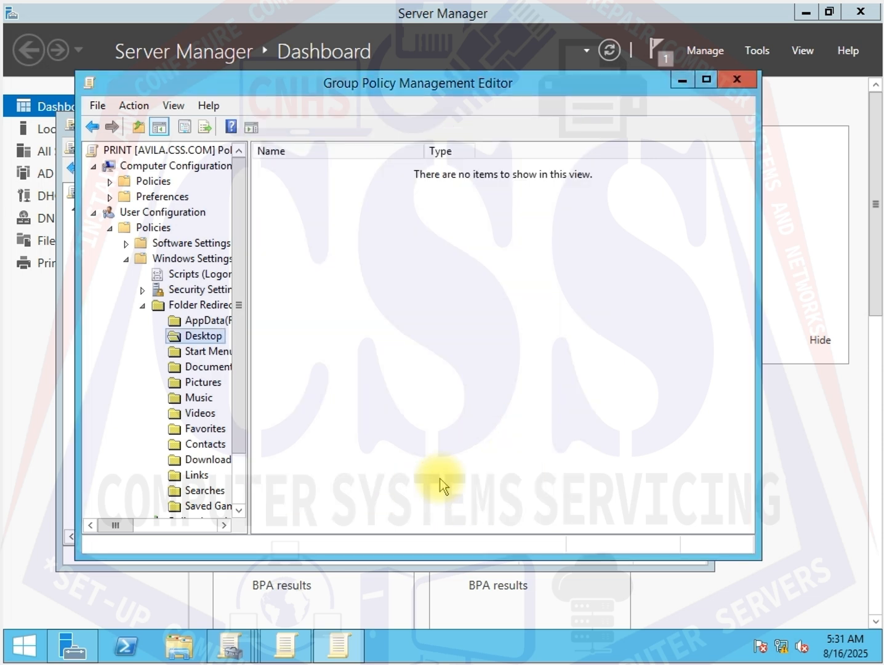
- Open the Pictures folder's properties and set Basic redirection with the root path \\Avila\user
left_click(205, 383)
right_click(206, 383)
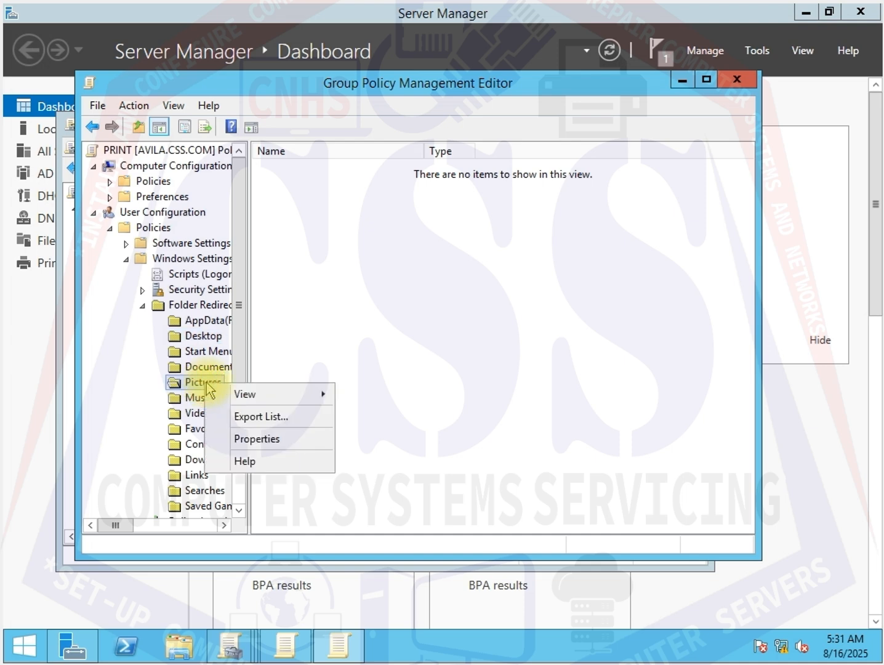
left_click(240, 439)
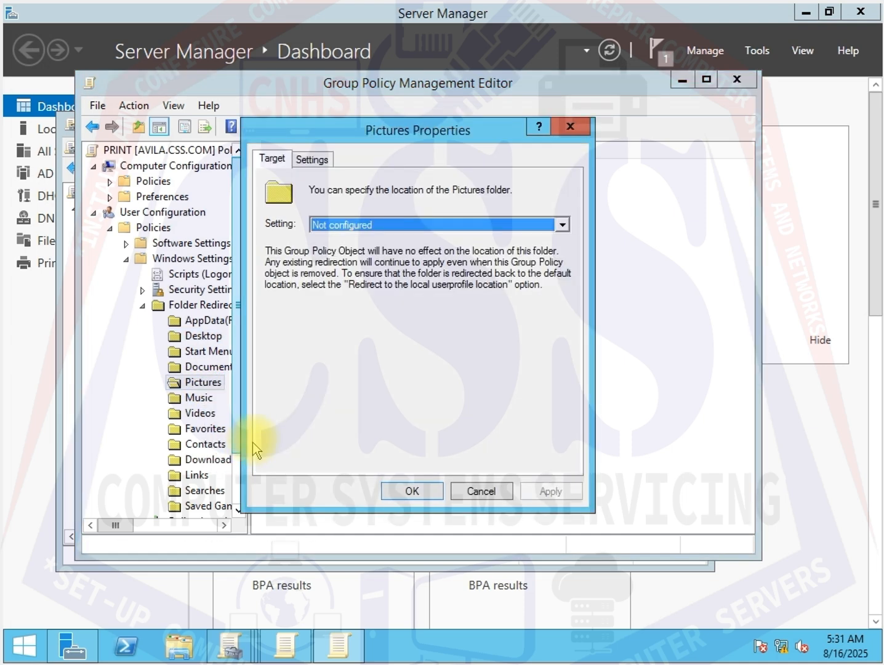
left_click(396, 231)
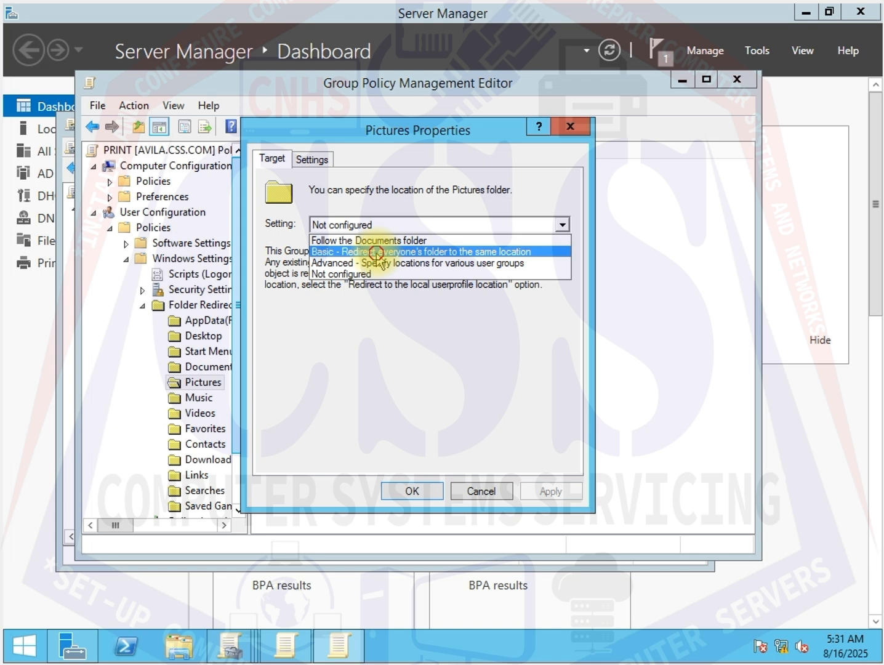
left_click(376, 252)
left_click(322, 368)
right_click(324, 369)
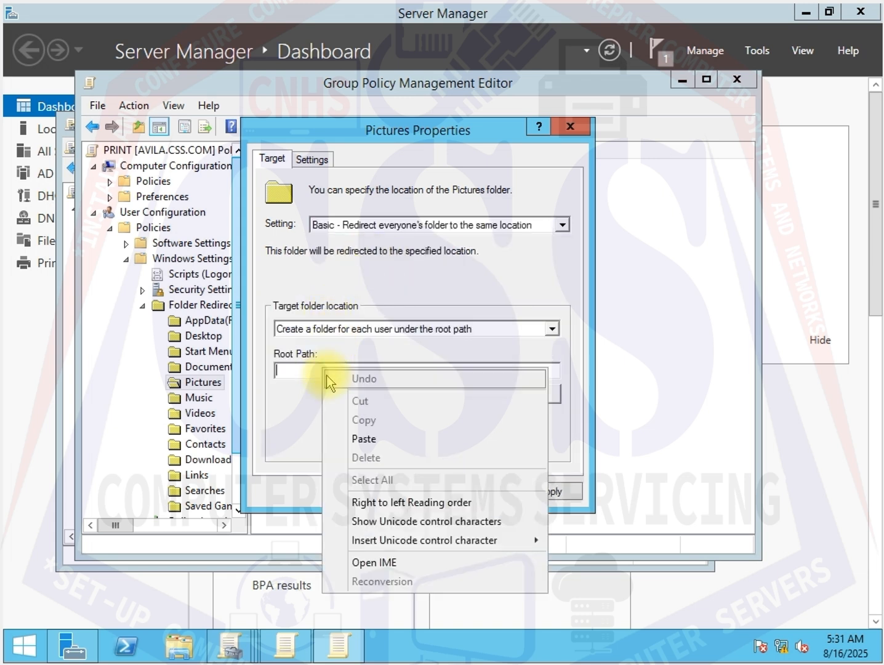
left_click(363, 438)
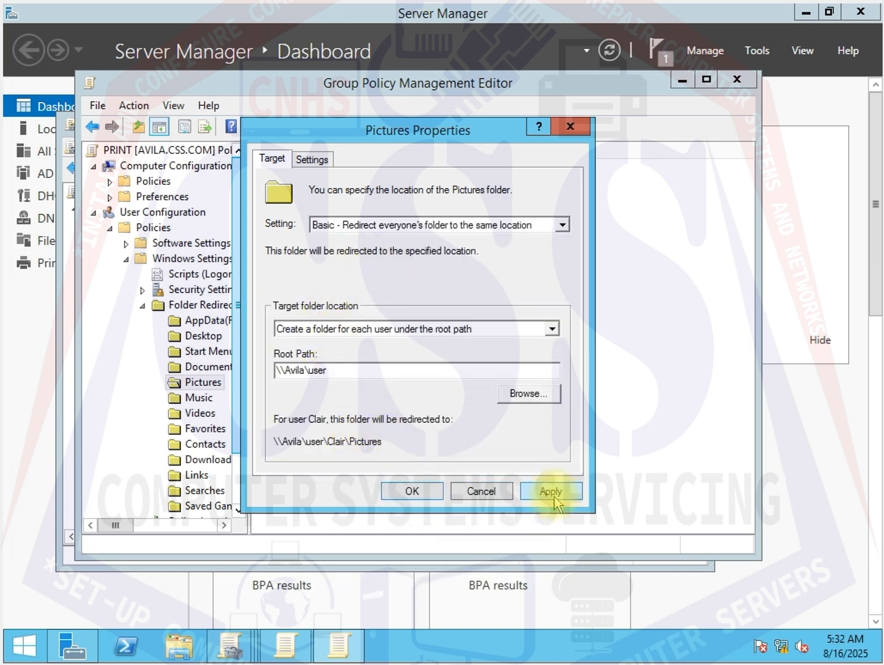
- Clear exclusive user rights for Pictures, enable the policy for older Windows versions, apply and close the properties
left_click(312, 159)
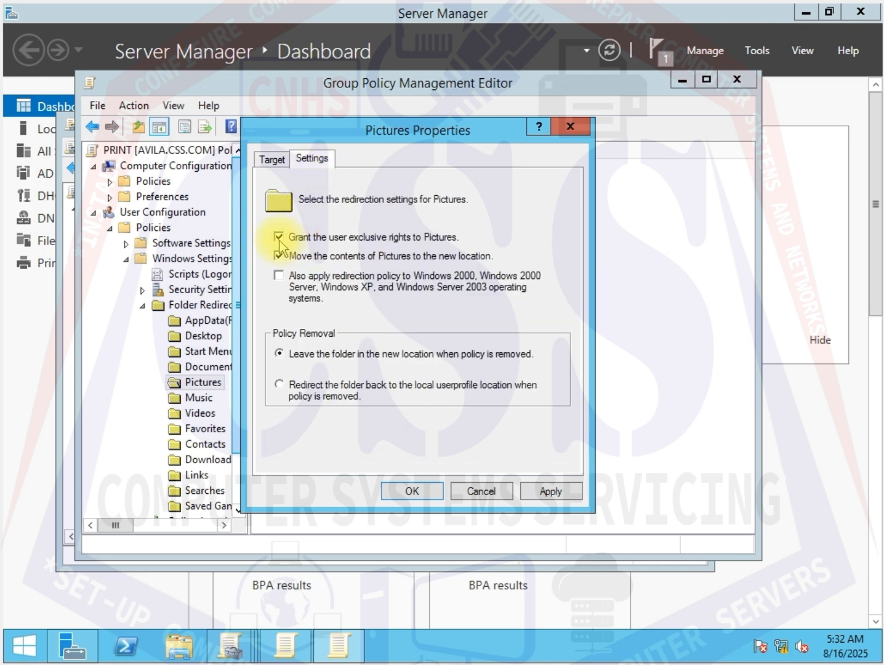
left_click(278, 237)
left_click(278, 275)
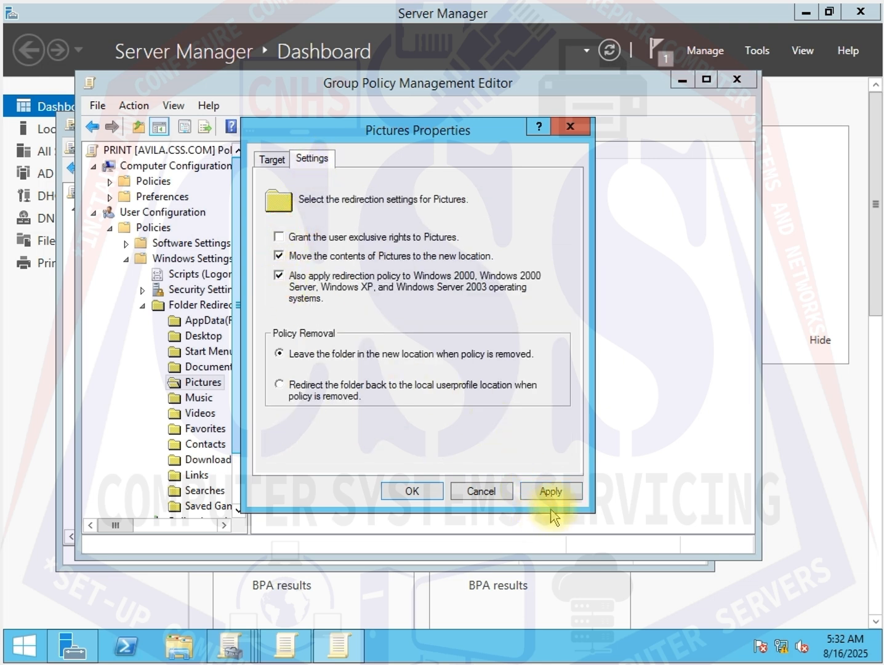
left_click(553, 490)
left_click(394, 492)
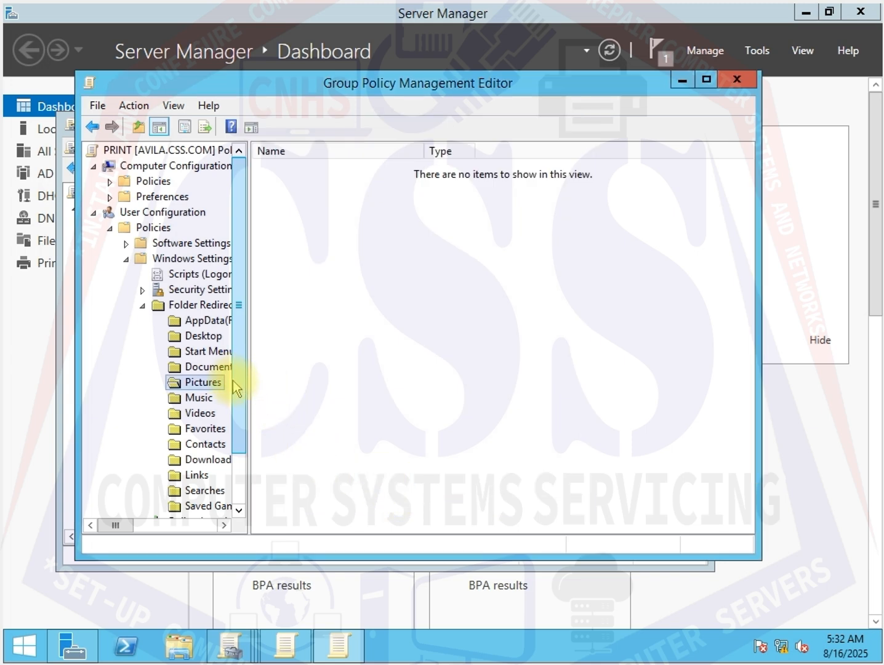
- Close the policy editor and set the PRINT link on CNHS2 to Enforced
left_click_drag(237, 382, 261, 365)
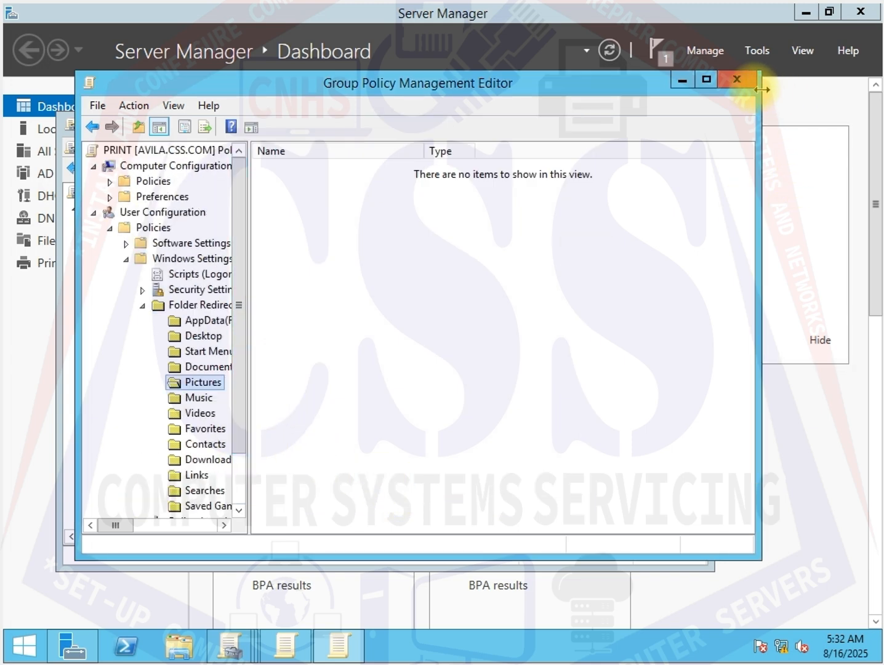
left_click(738, 80)
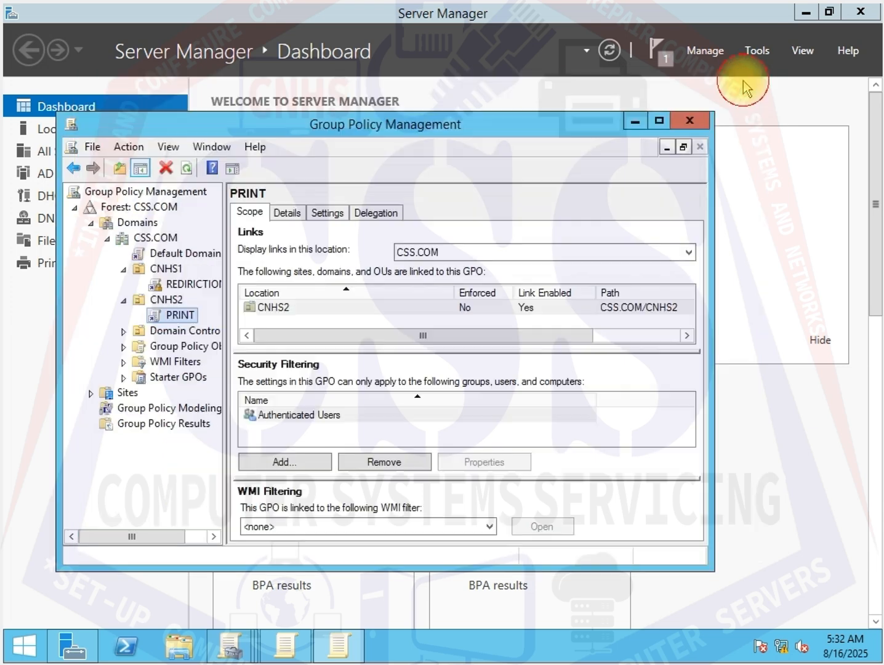
right_click(167, 317)
left_click(191, 346)
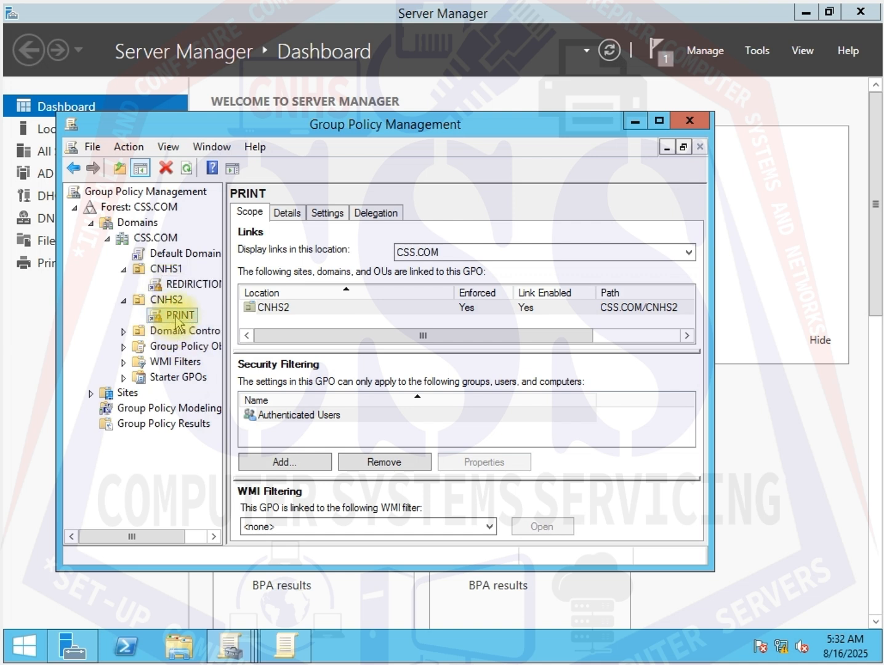
- Check the REDIRICTION link on CNHS1, close Group Policy Management, and open File Server Resource Manager
left_click(179, 284)
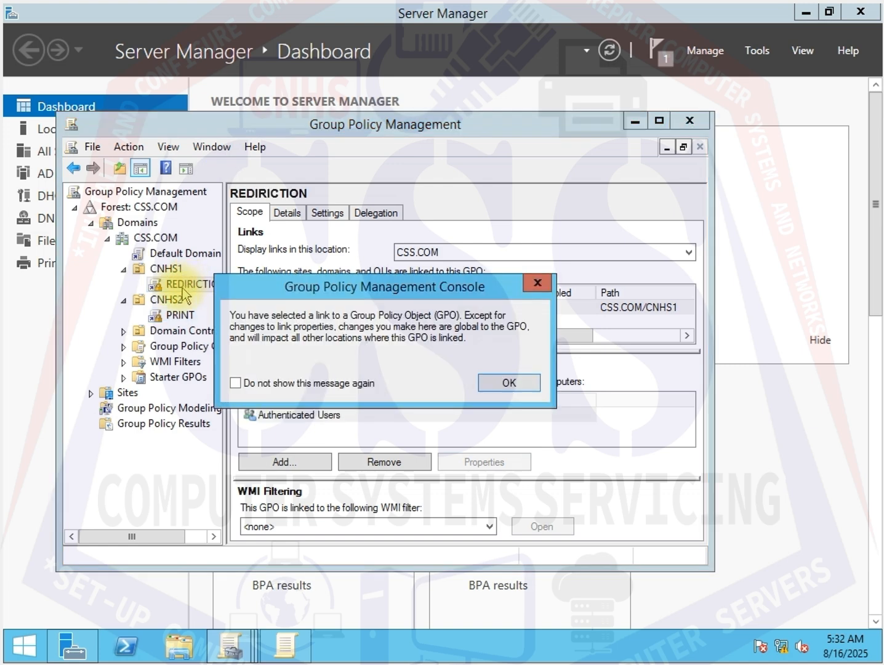
left_click(544, 286)
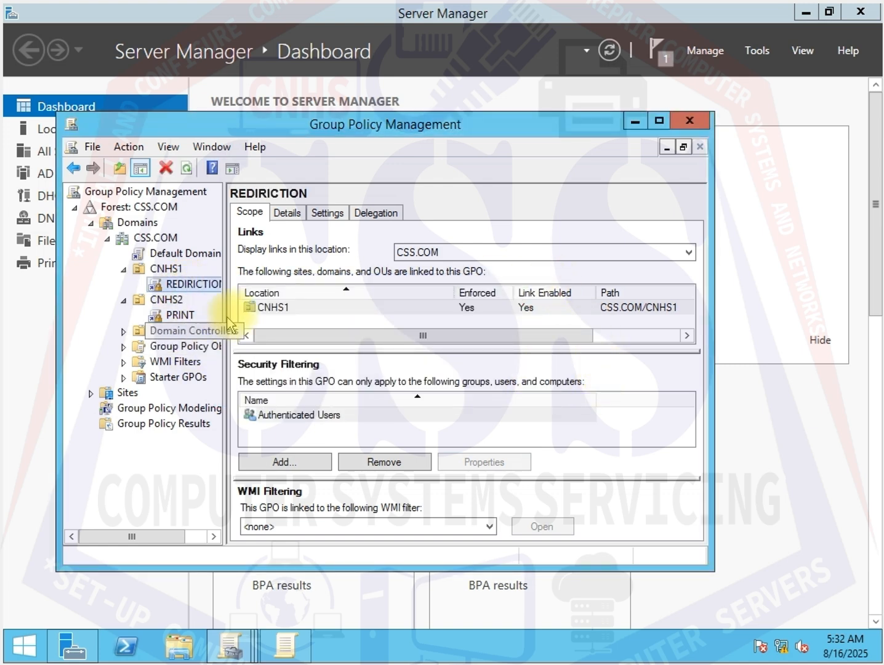
left_click(690, 120)
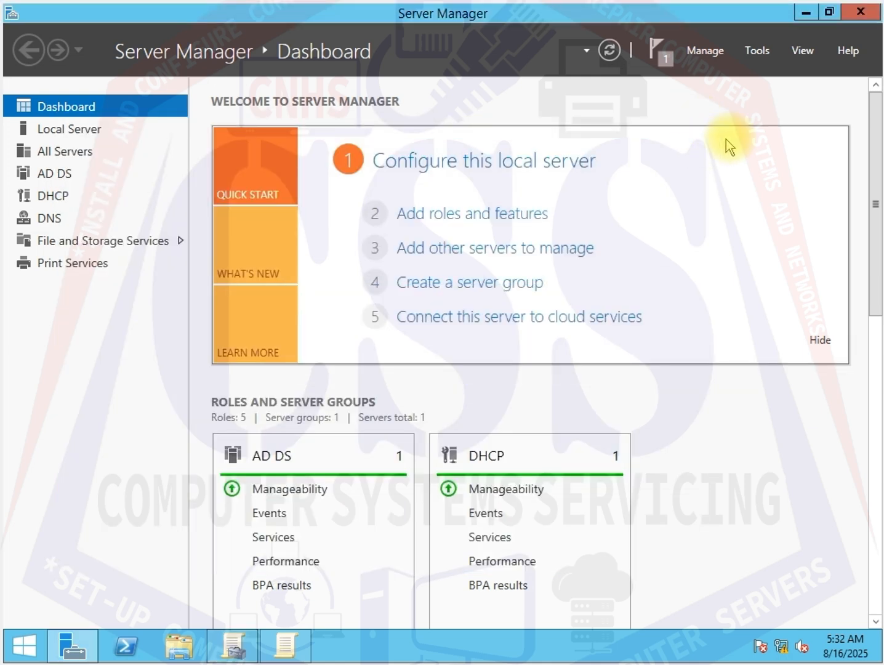
left_click(756, 53)
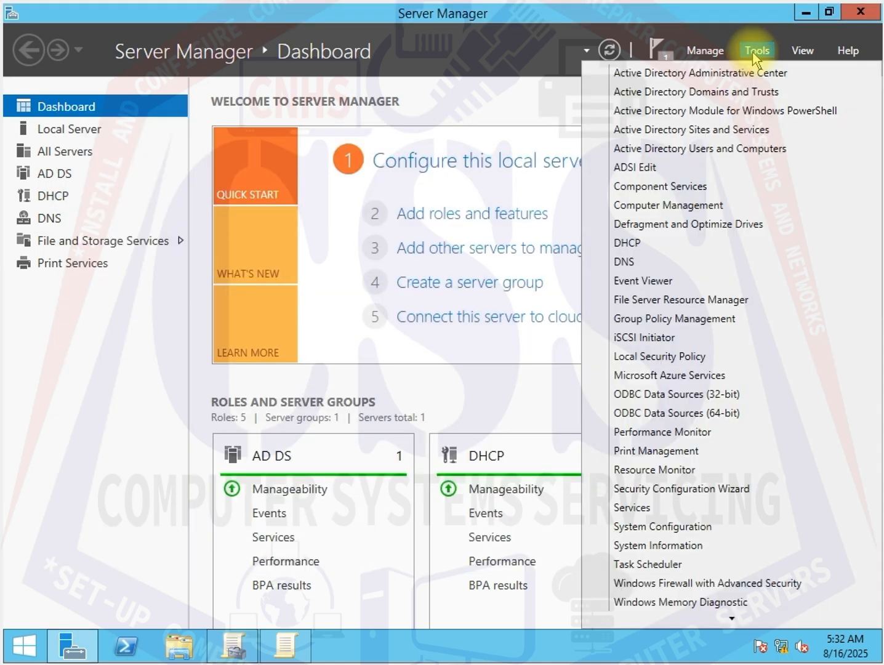
left_click(728, 300)
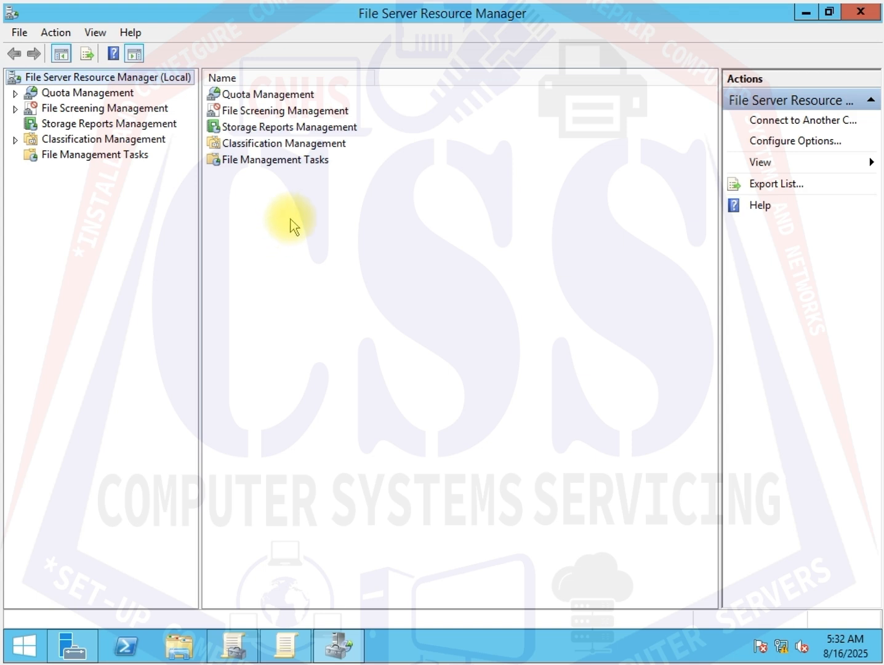
- Open File Groups under File Screening Management and create a new file group named MY FILE
left_click(15, 94)
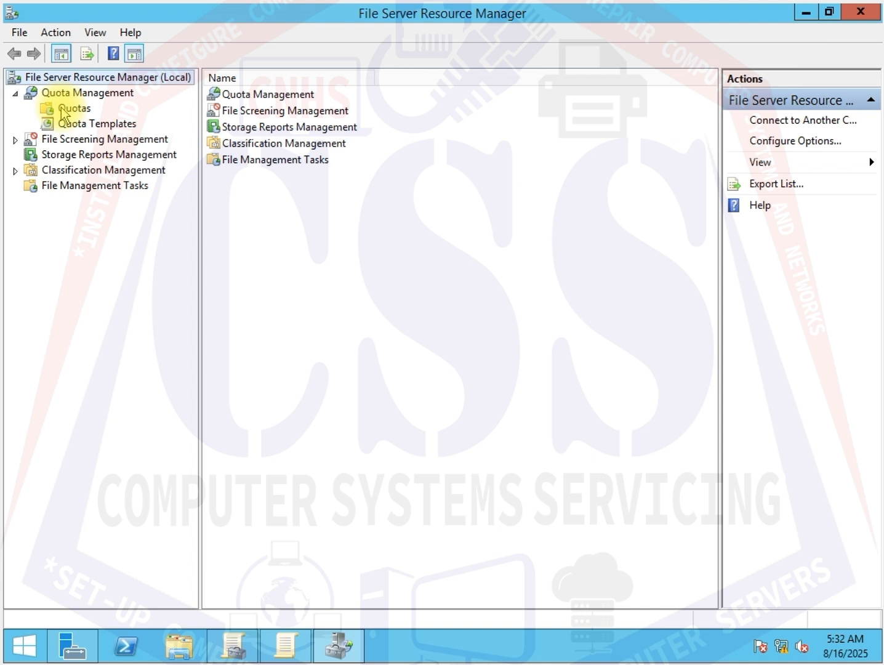
left_click(15, 140)
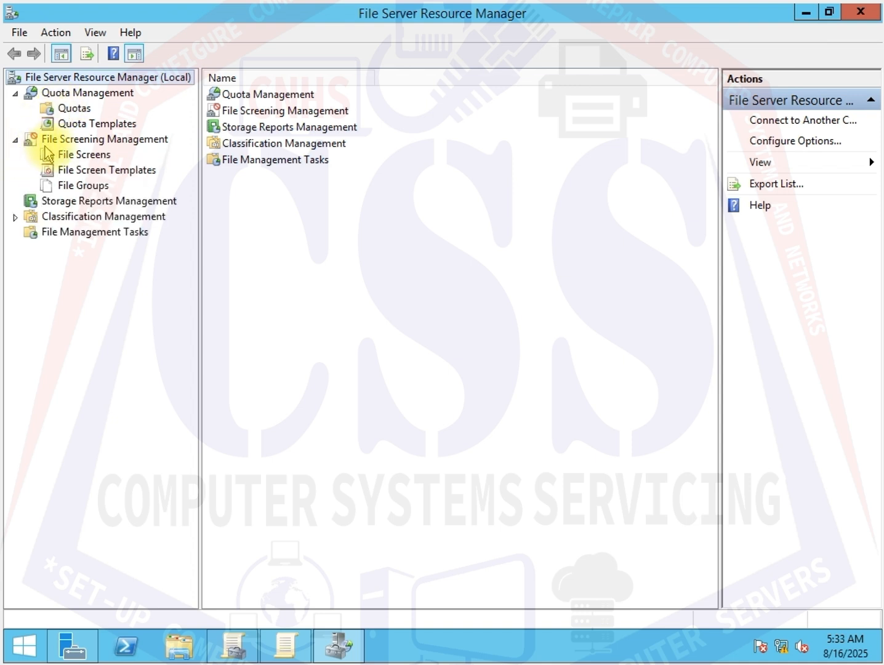
left_click(86, 187)
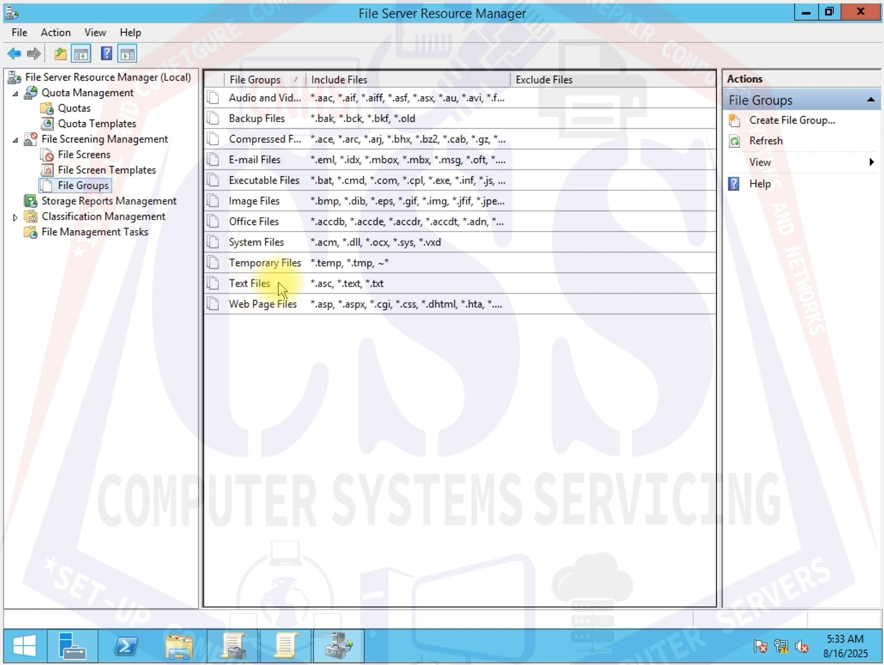
right_click(276, 348)
left_click(313, 355)
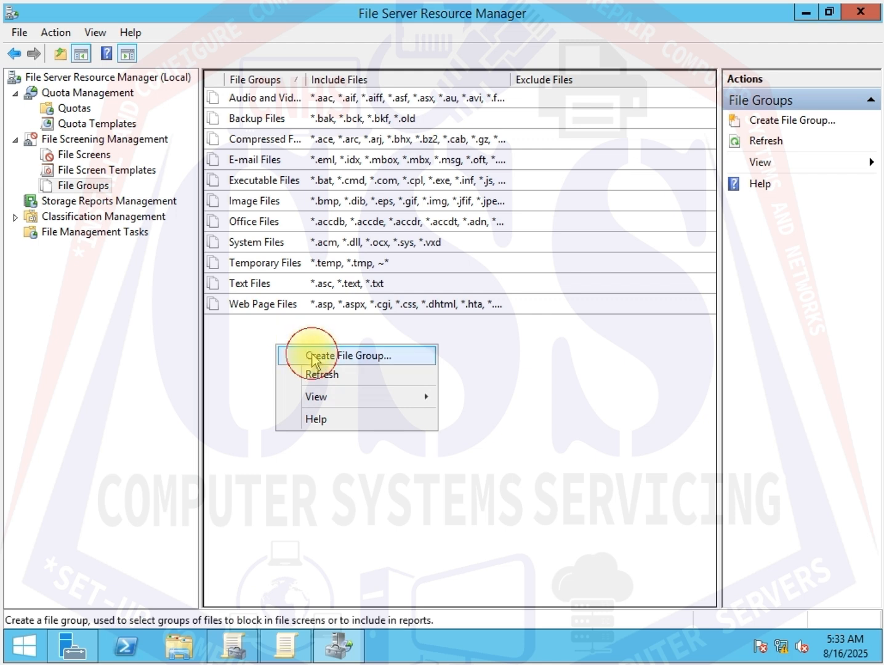
left_click(335, 179)
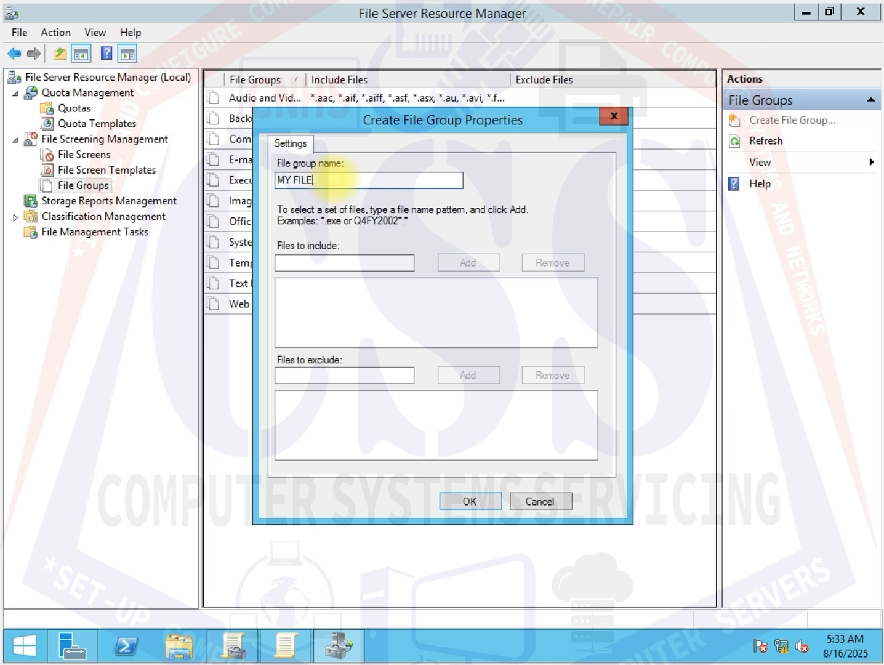
- Add .AAC, .BAK and .OLD to the file group's files to include
left_click(362, 262)
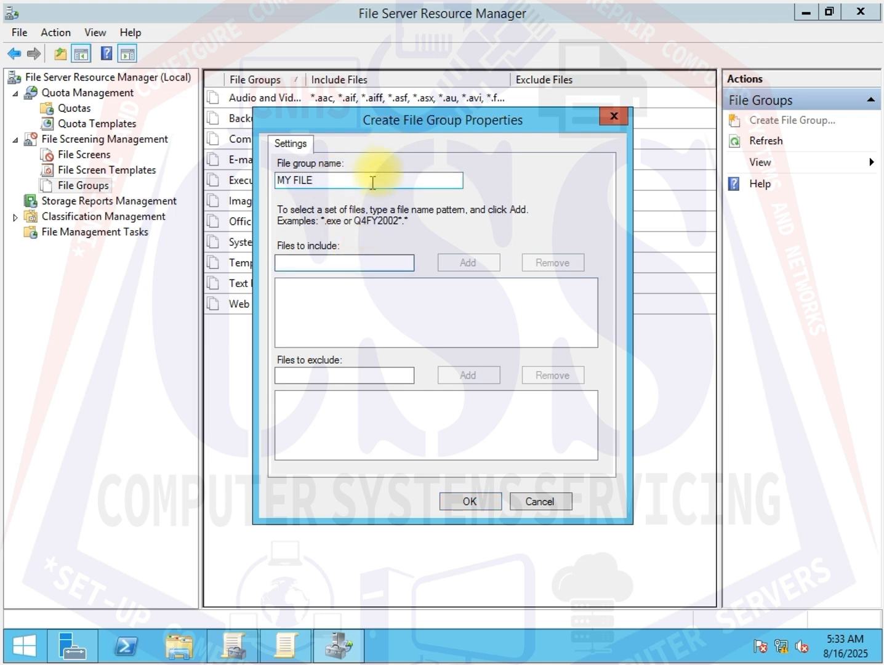
left_click_drag(414, 123, 557, 207)
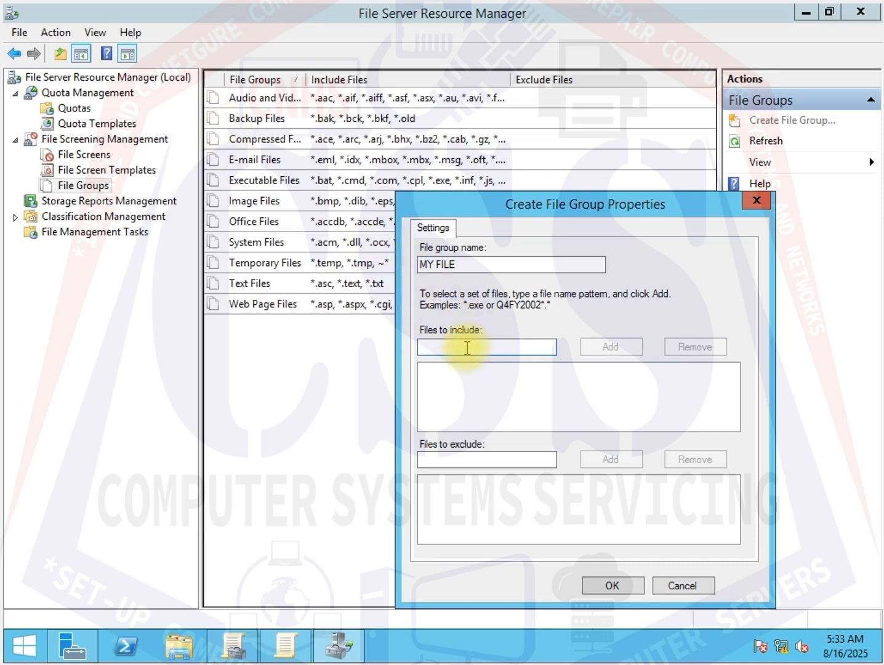
type(".AAC")
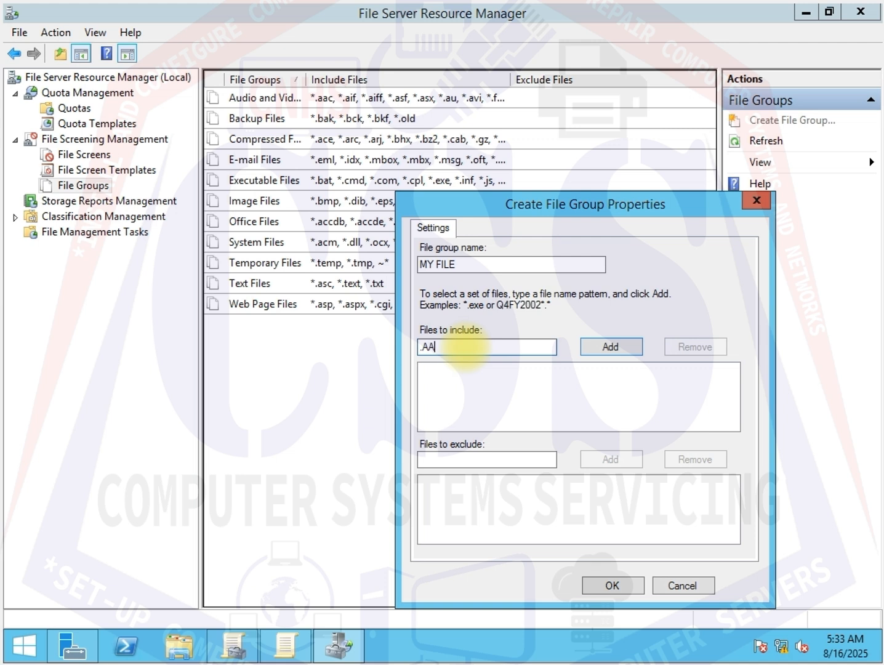
left_click(612, 347)
type(".B")
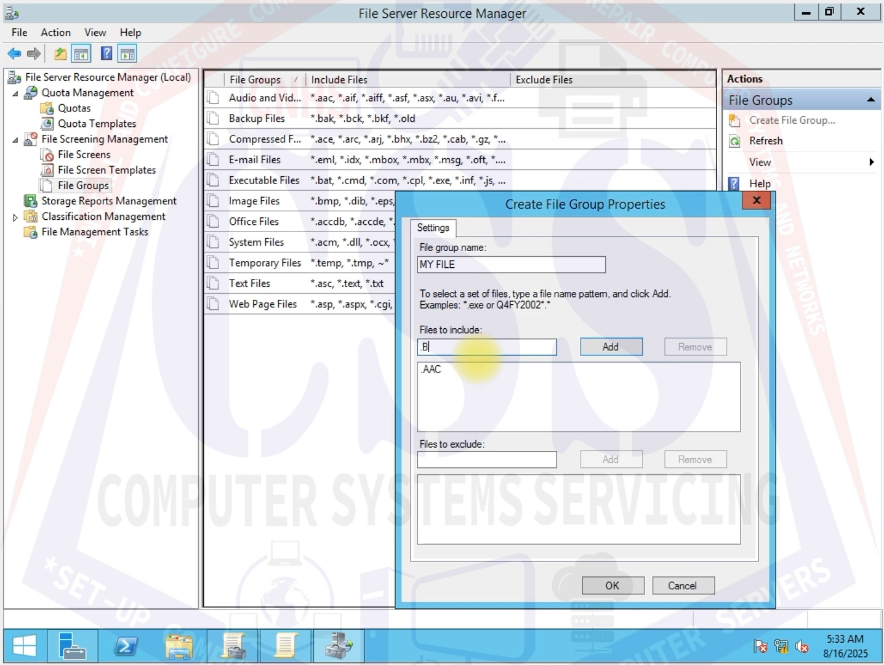
left_click(611, 348)
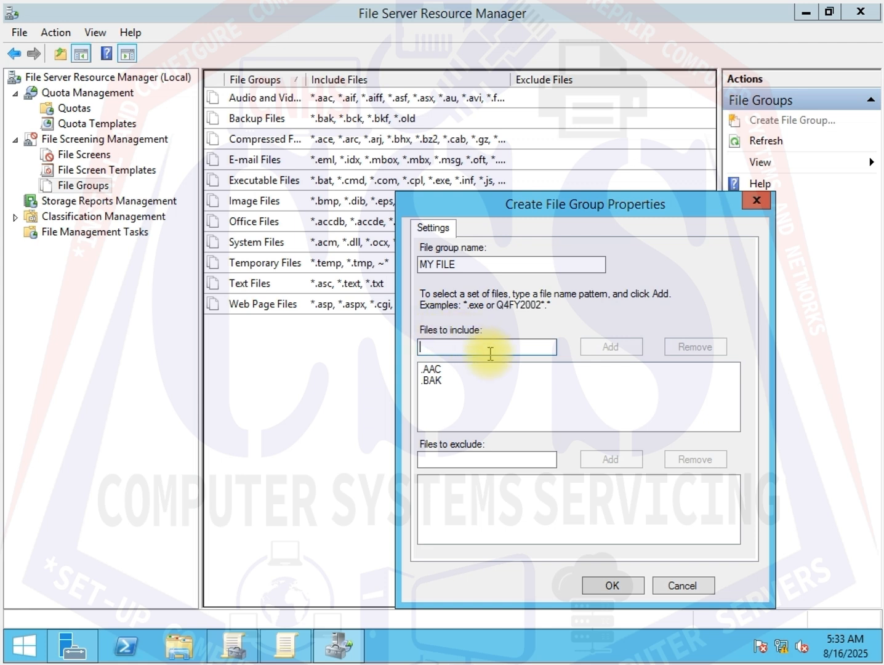
type(".OLD")
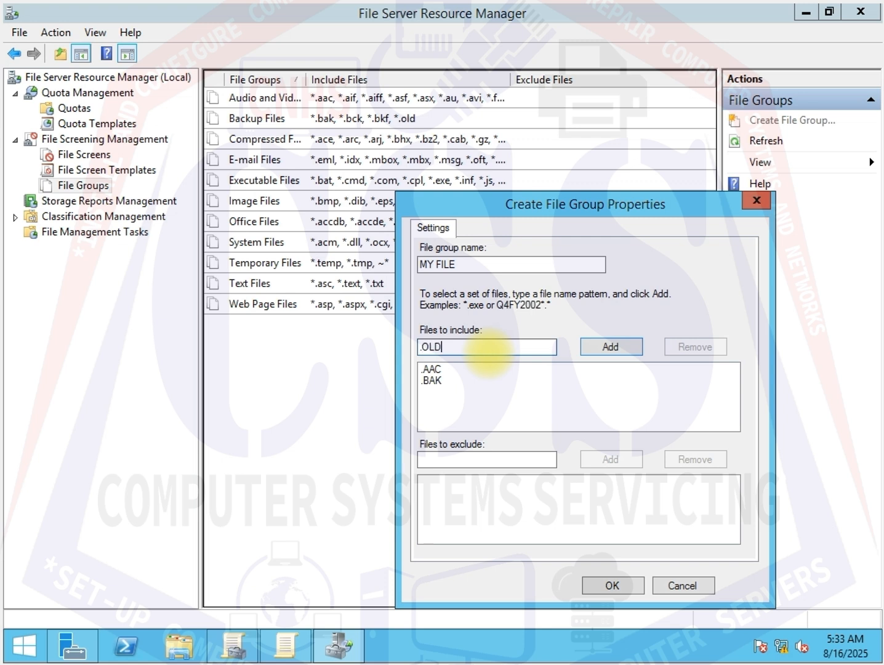
left_click(612, 346)
- Add .BMP to the file group's files to exclude
left_click(480, 463)
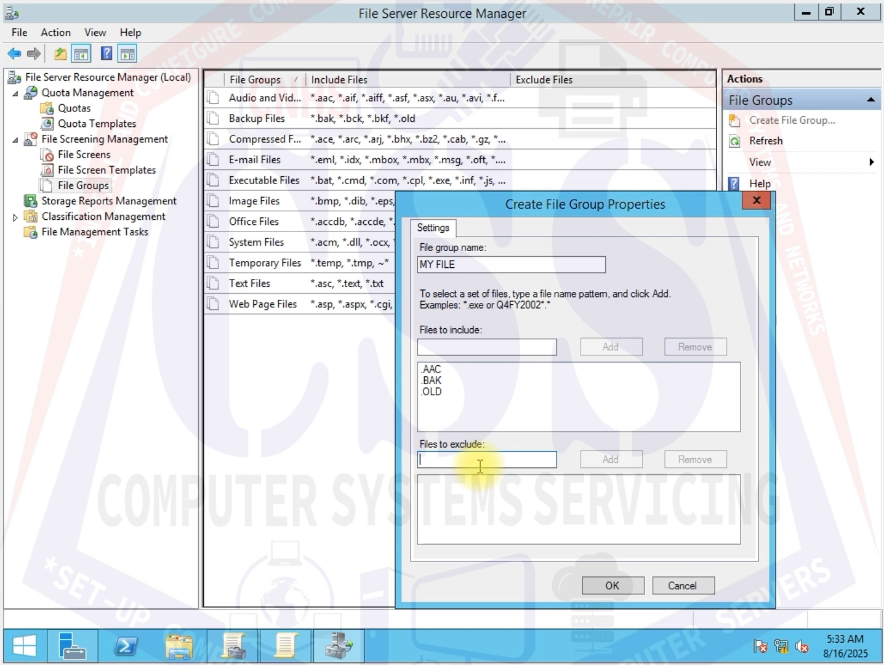
left_click_drag(566, 208, 565, 139)
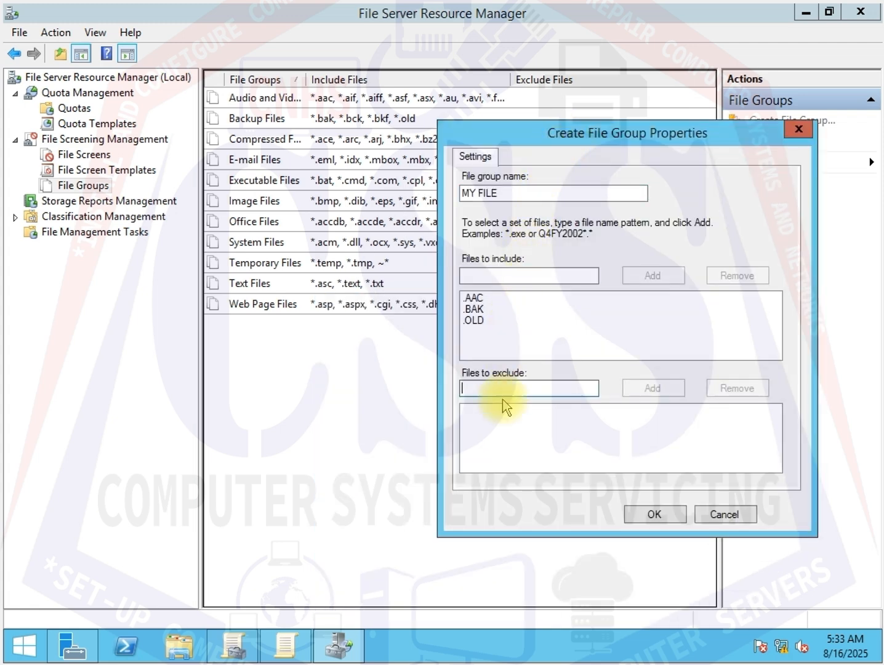
type(".BMP")
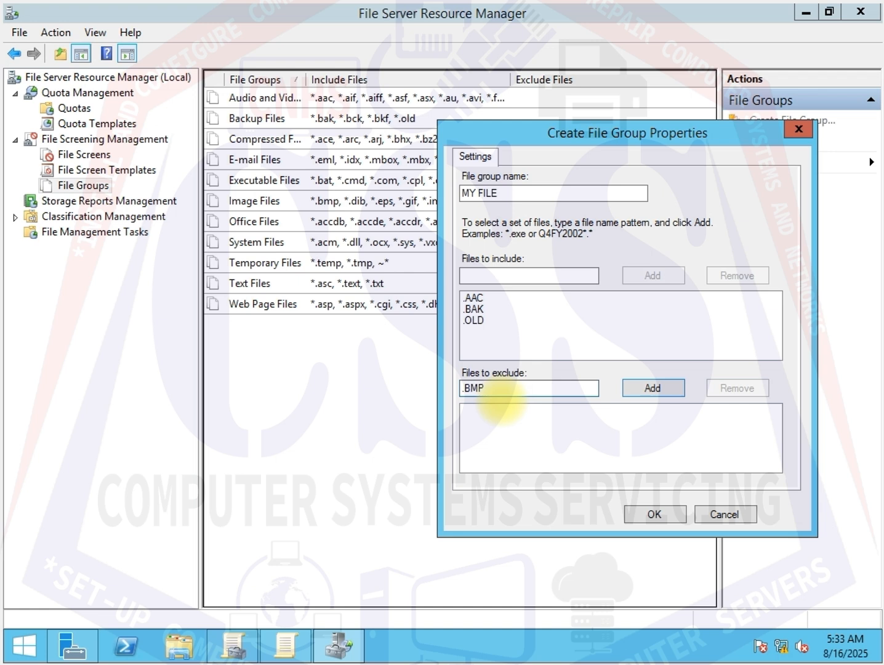
left_click(656, 390)
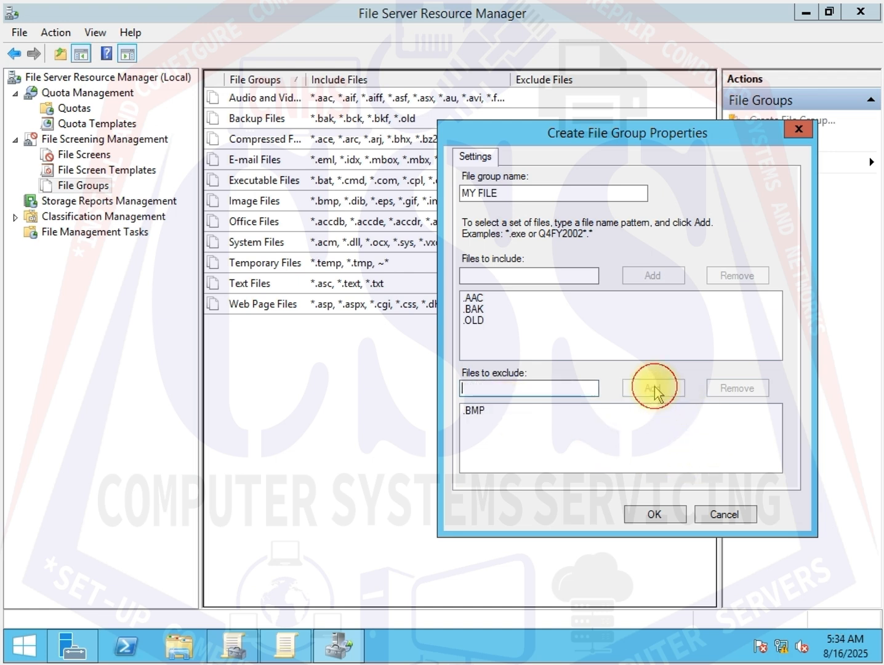
- Save the MY FILE file group, close File Server Resource Manager and minimize Server Manager
left_click(656, 518)
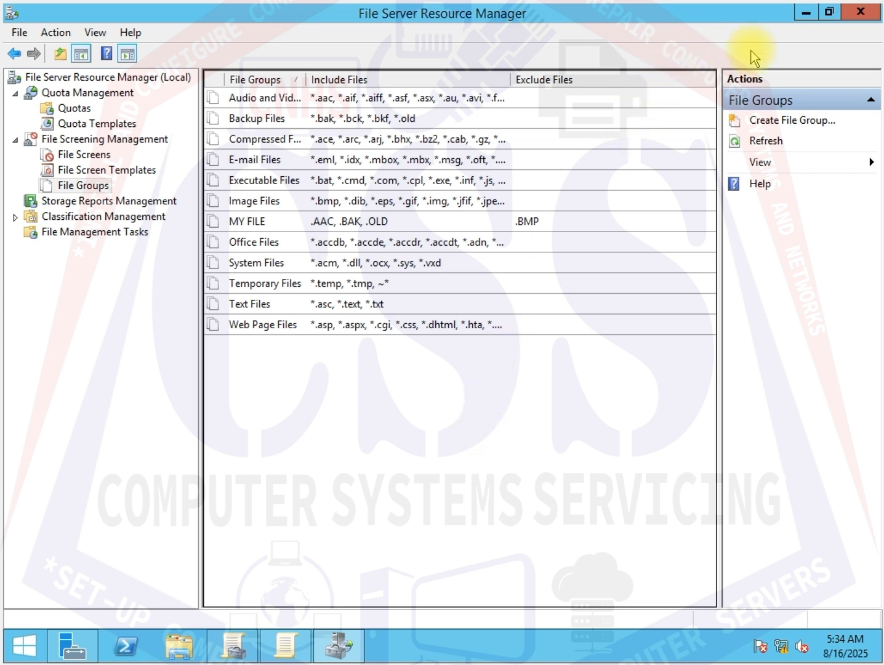
left_click(859, 17)
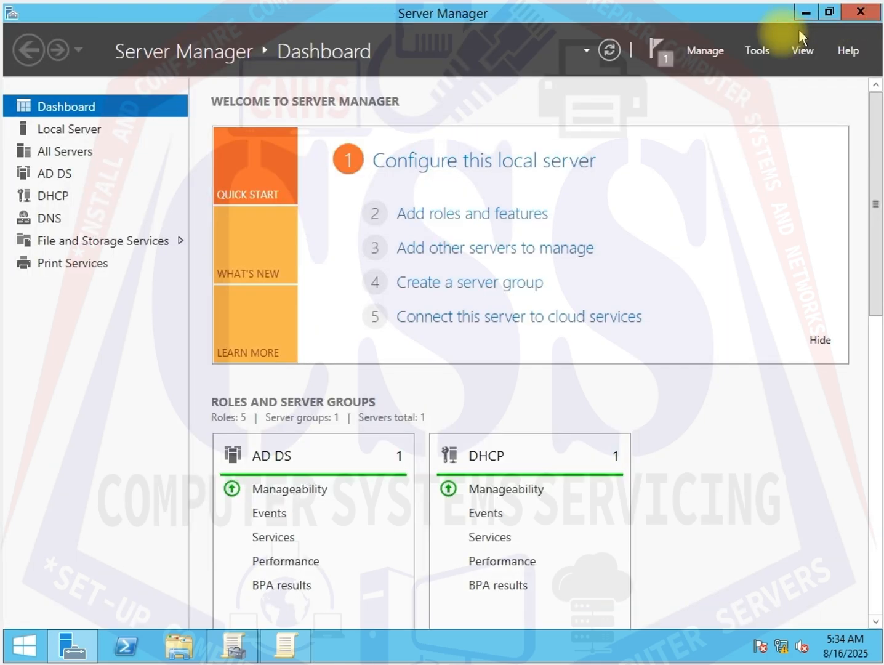
left_click(829, 12)
left_click(688, 56)
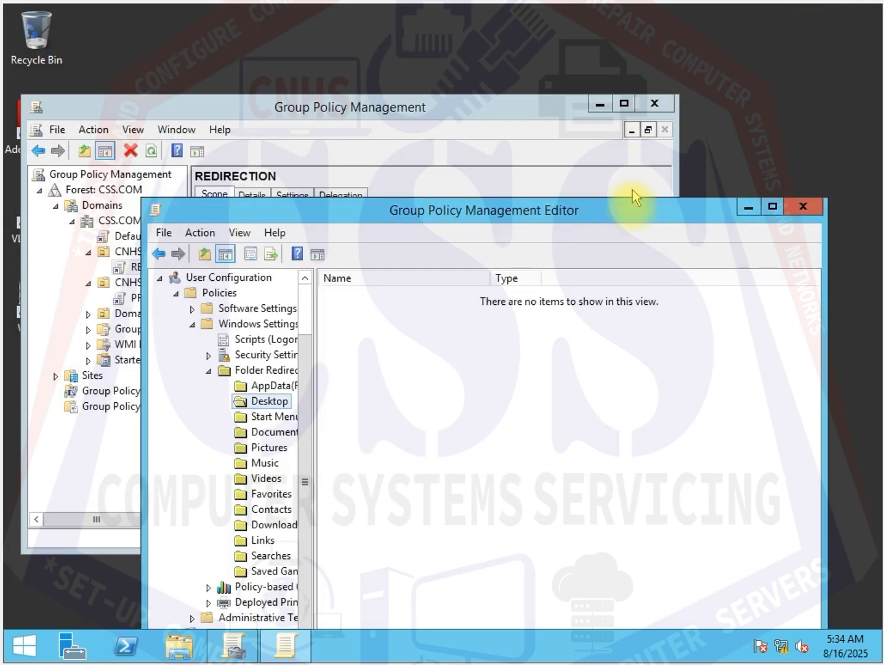
- Close the Group Policy Management Editor and Group Policy Management windows and refresh the desktop
left_click_drag(634, 216, 549, 160)
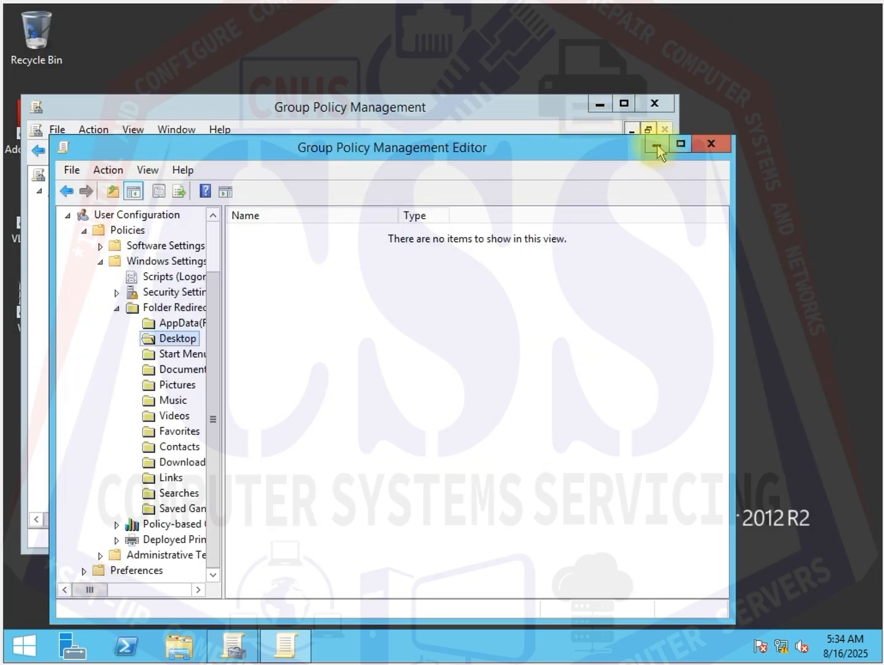
left_click(720, 142)
left_click(663, 106)
right_click(513, 105)
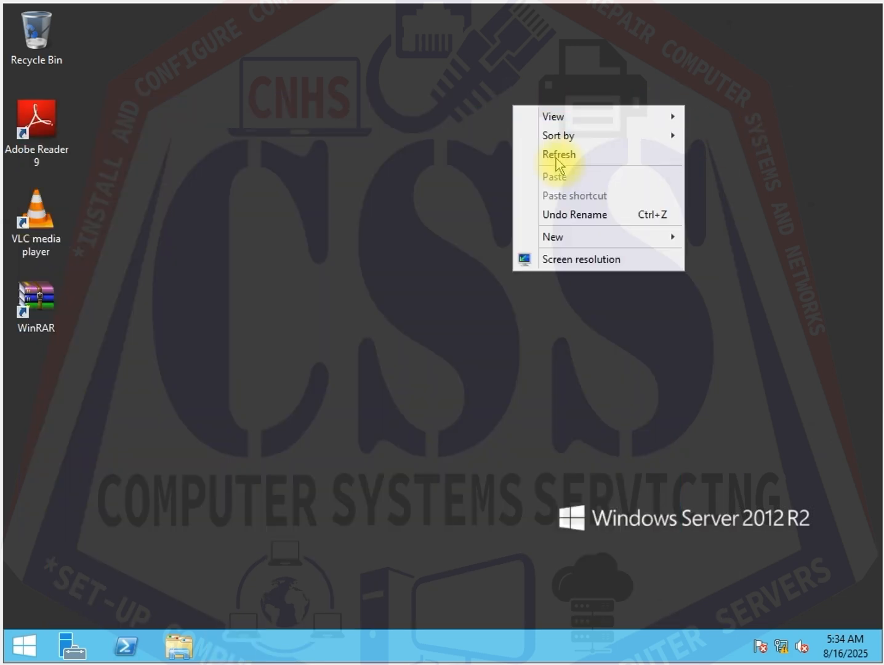
left_click(563, 157)
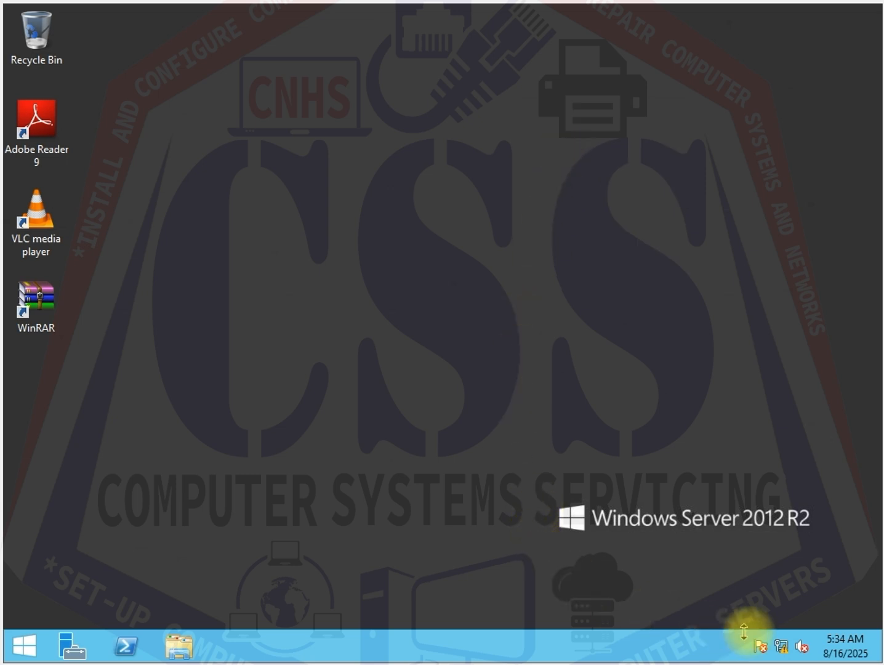
- Open the server's Network Connections through Network and Sharing Center and select the Ethernet adapter
left_click(779, 643)
right_click(779, 644)
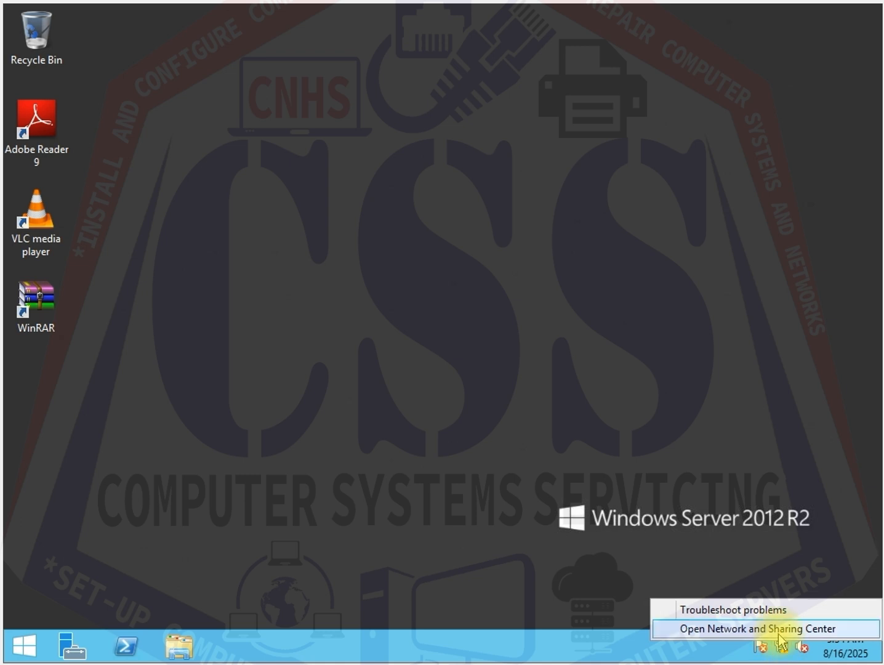
left_click(778, 629)
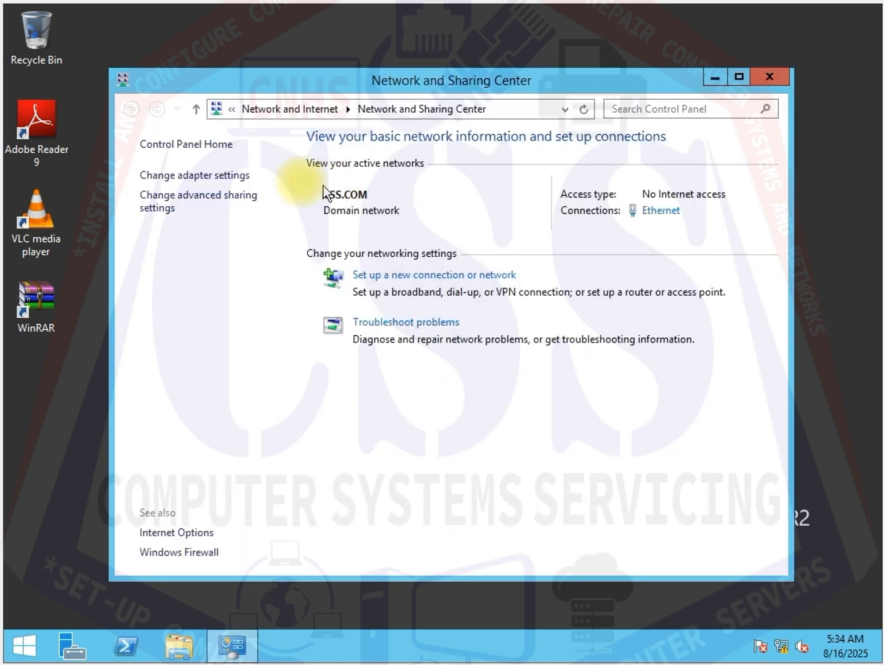
left_click(232, 176)
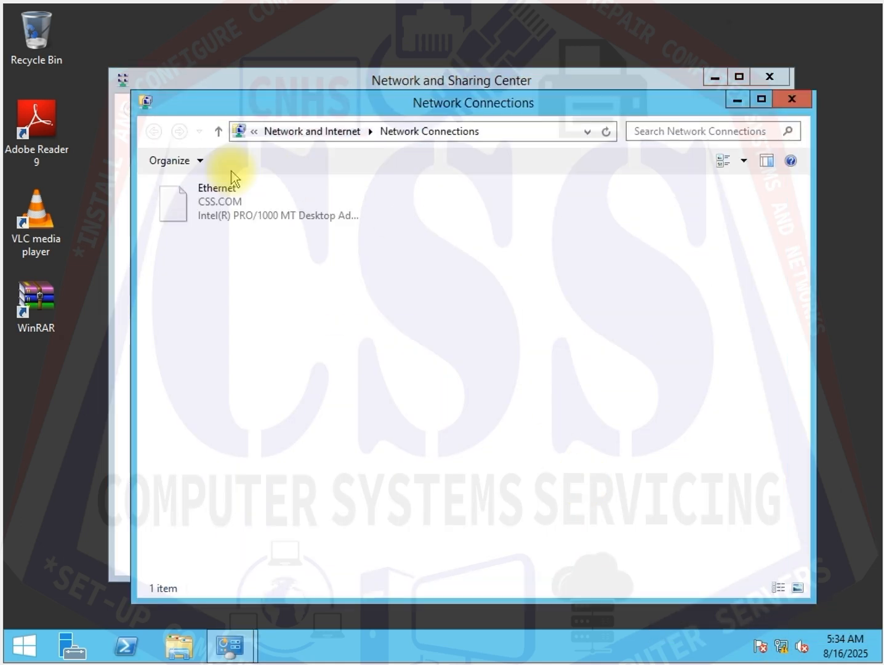
left_click(233, 218)
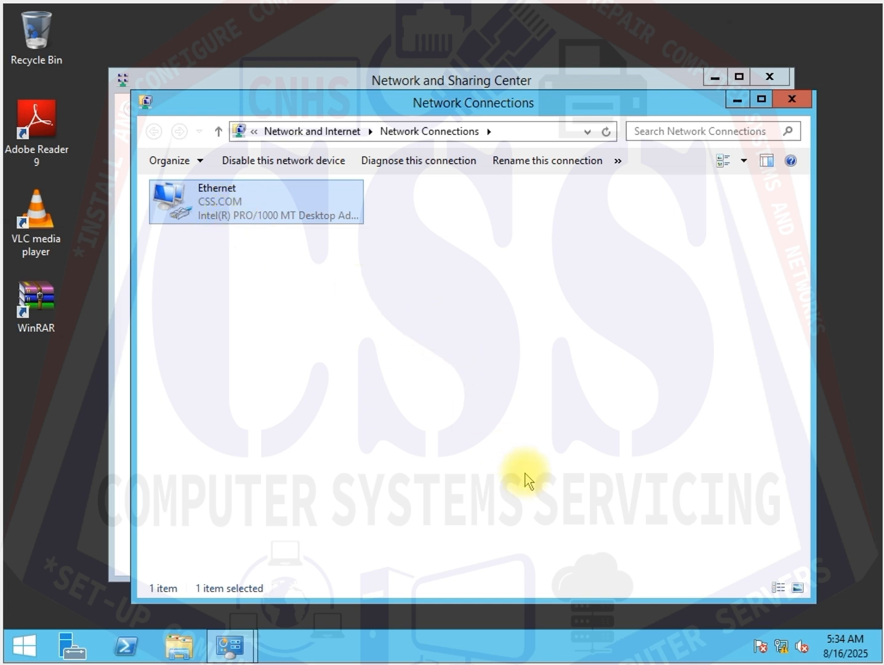
mouse_move(527, 663)
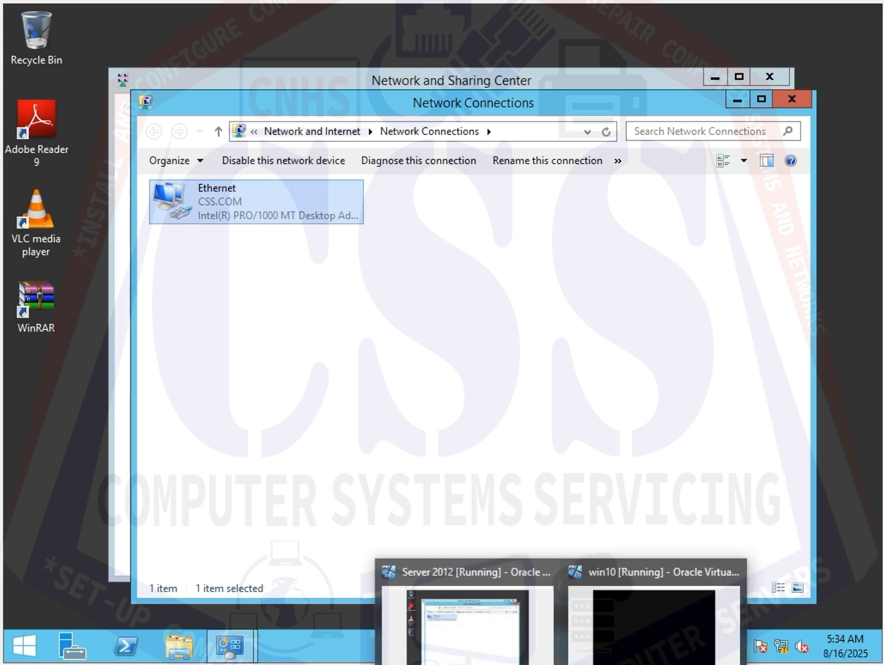
- Switch to the win10 virtual machine and allow the PC to be discoverable on the CSS.COM network
left_click(643, 643)
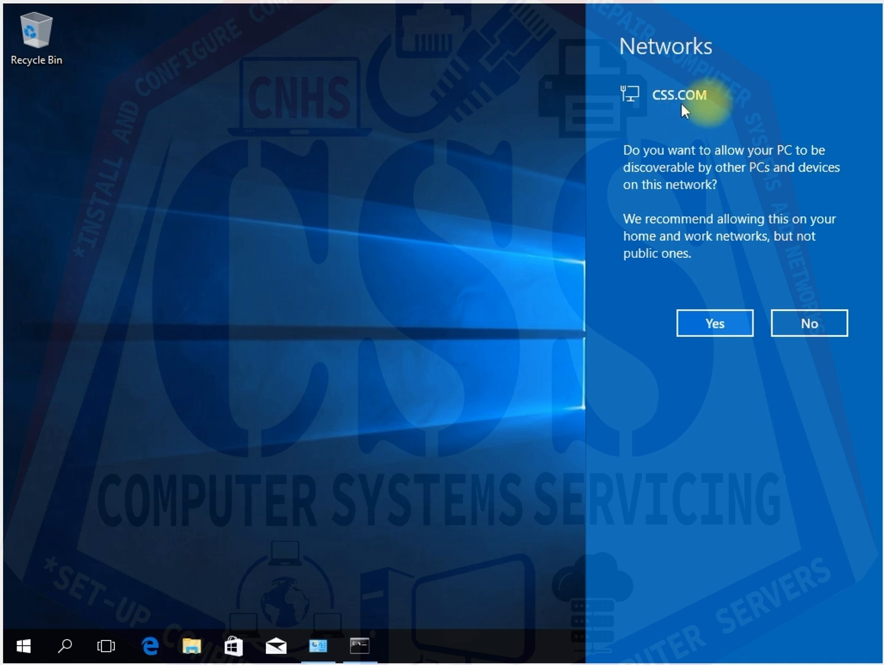
left_click(723, 323)
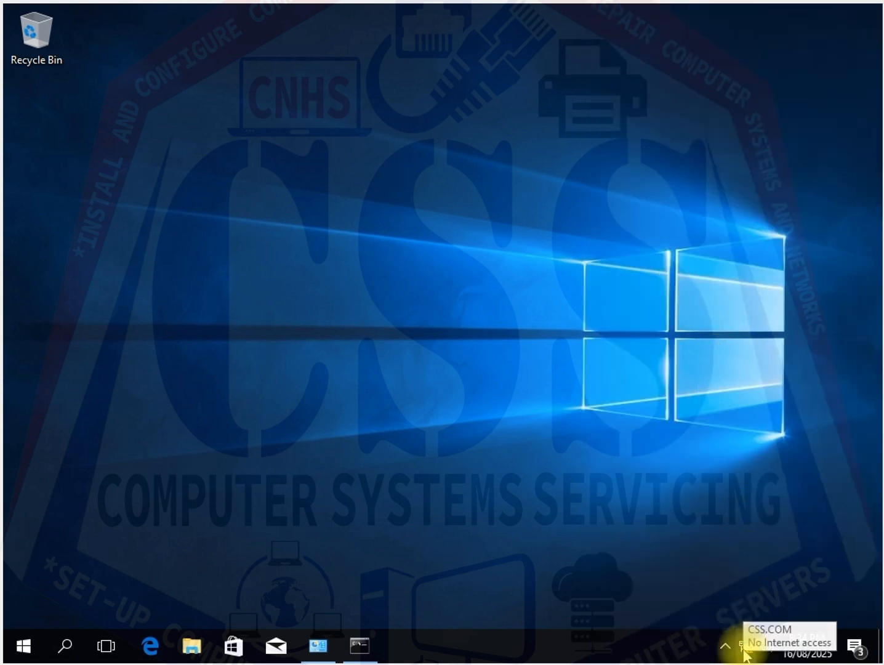
- Open the client's Network Connections from Network and Sharing Center and select the Ethernet adapter
right_click(745, 646)
left_click(741, 635)
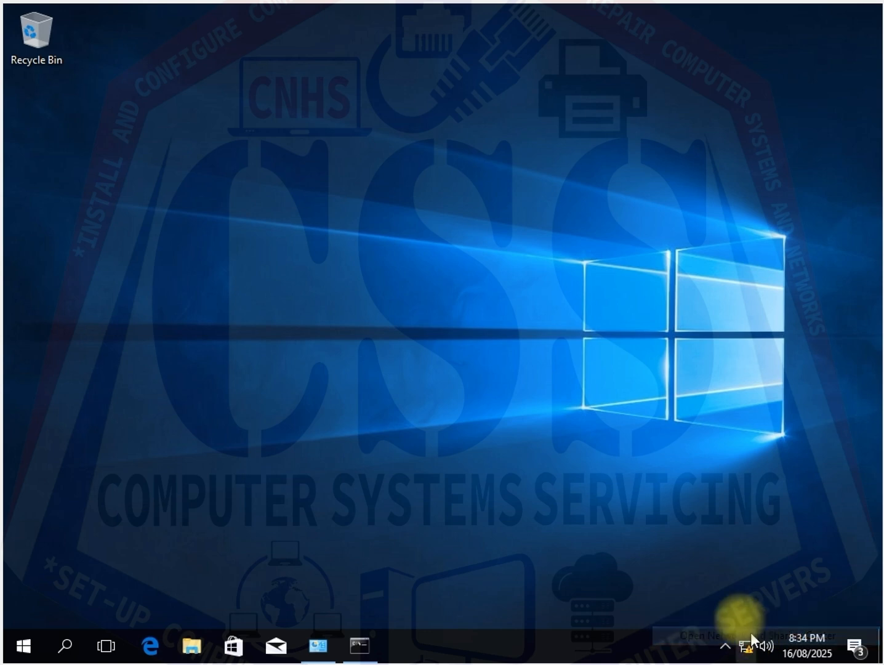
left_click(197, 160)
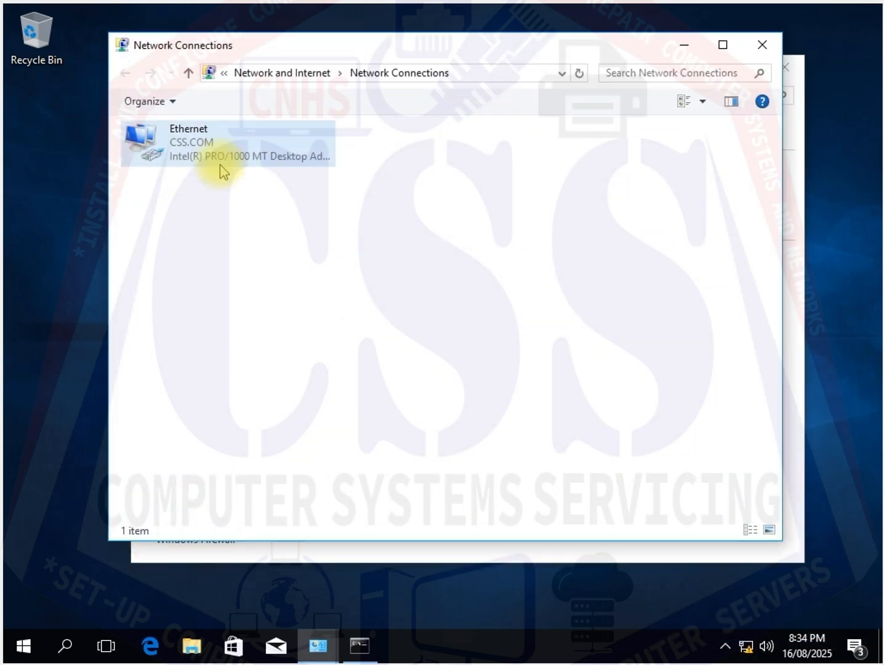
left_click(194, 154)
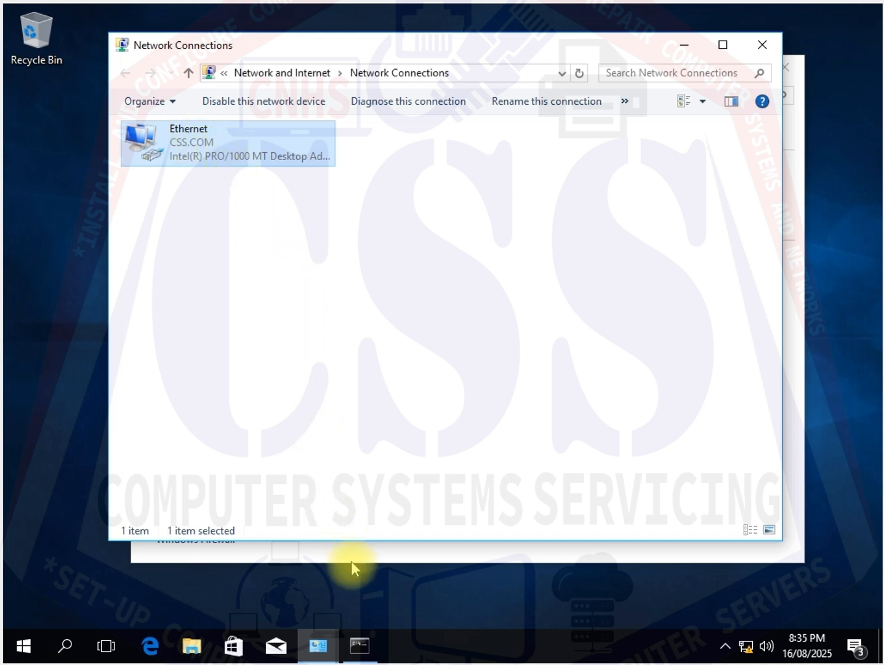
- Open the command prompt and run IPCONFIG to check the client's IP configuration
left_click(363, 654)
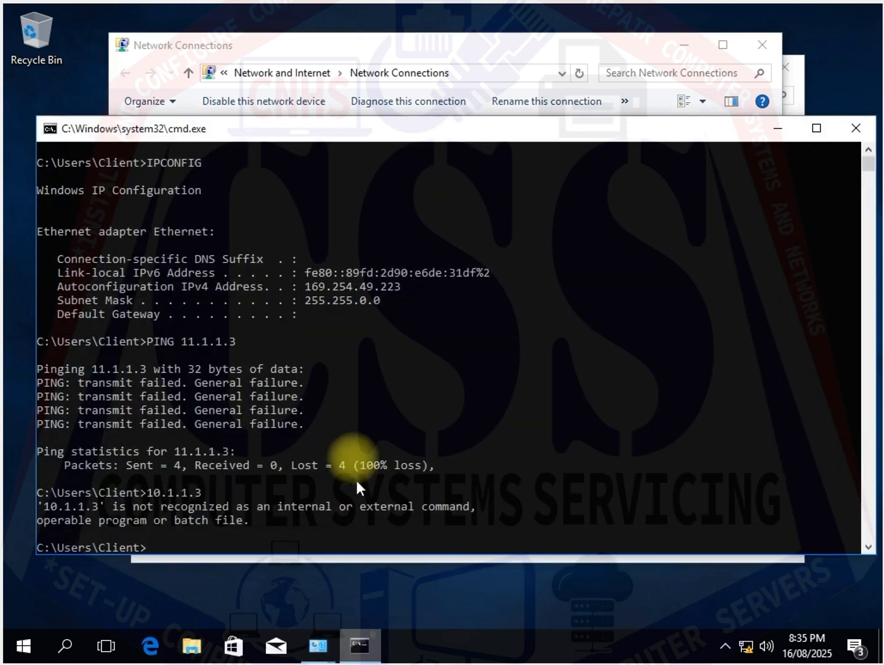
left_click(351, 427)
type("IPCONFIG")
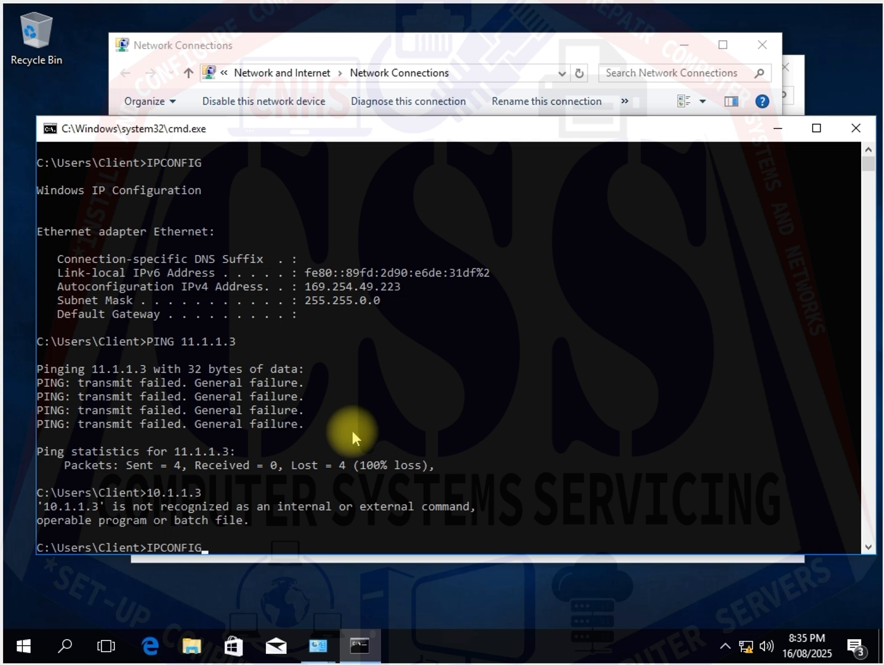
scroll(258, 480, "down", 4)
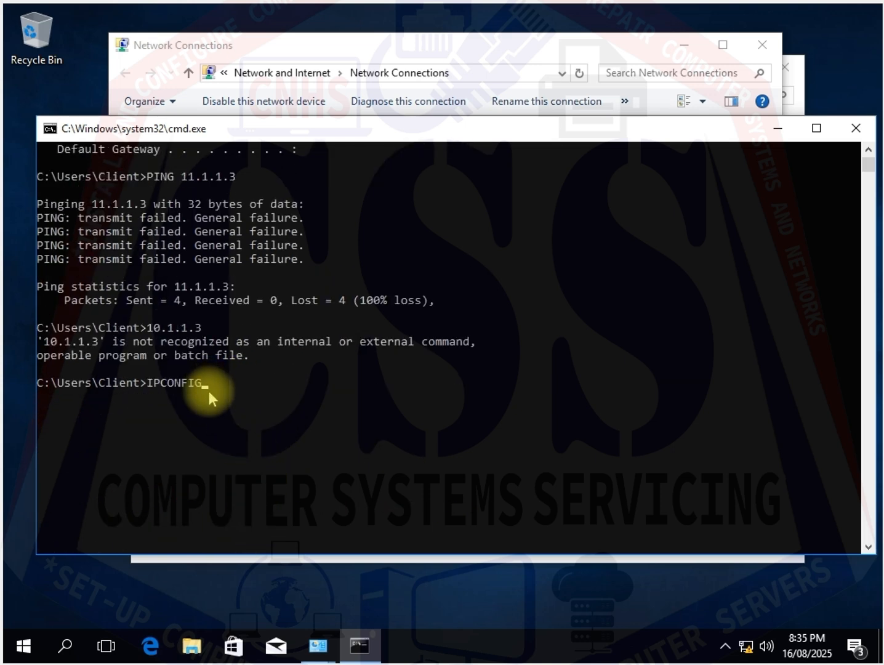
key("Return")
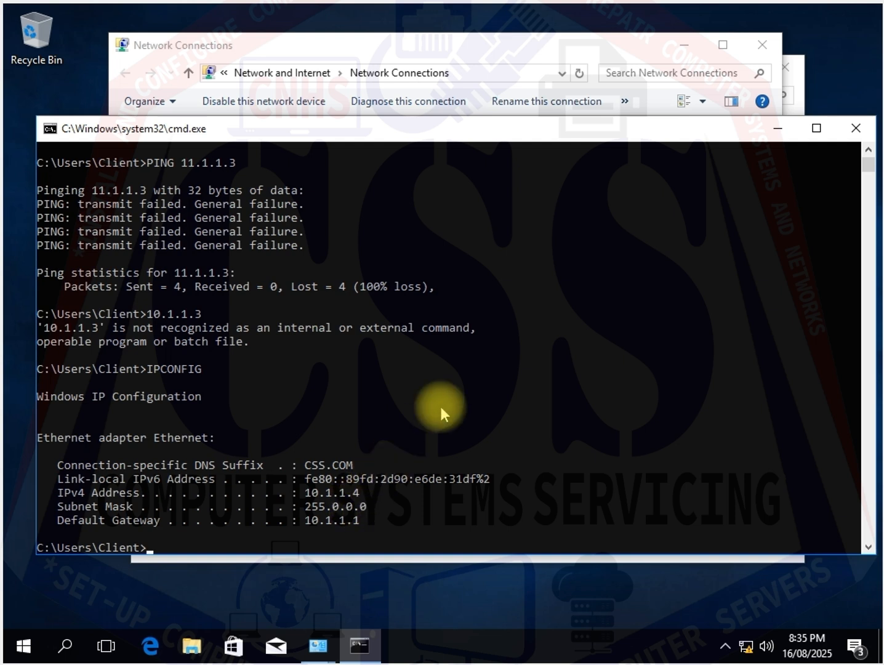
- Close the command prompt and network windows and refresh the desktop
left_click(856, 130)
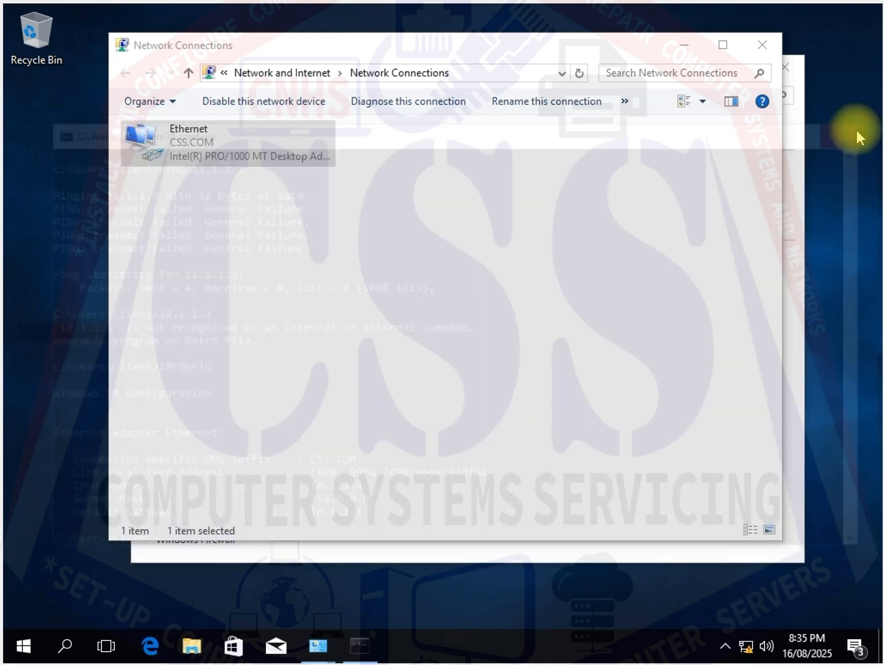
left_click(768, 42)
left_click(792, 66)
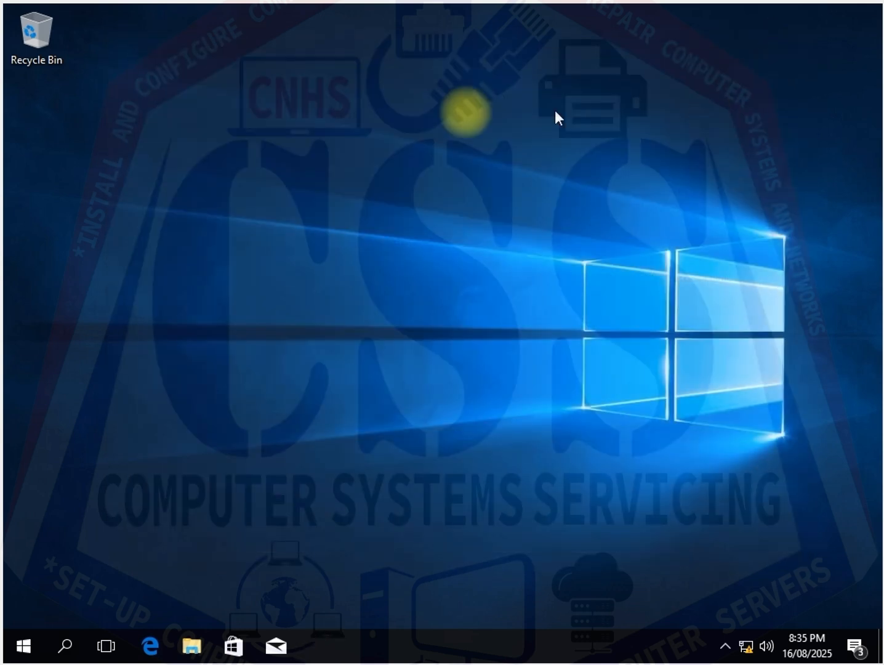
right_click(271, 157)
left_click(305, 206)
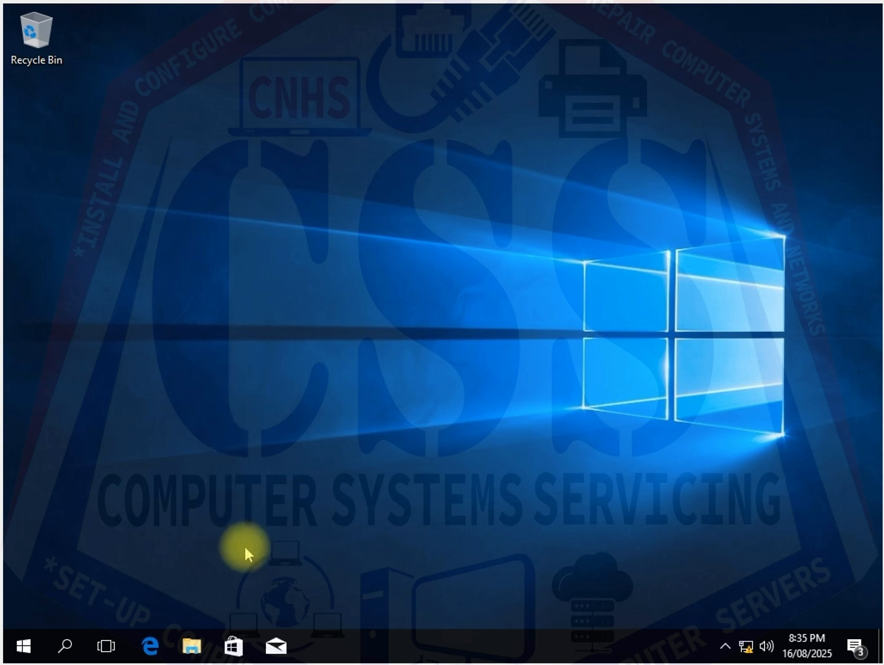
- Open File Explorer and open the system properties of This PC
left_click(202, 649)
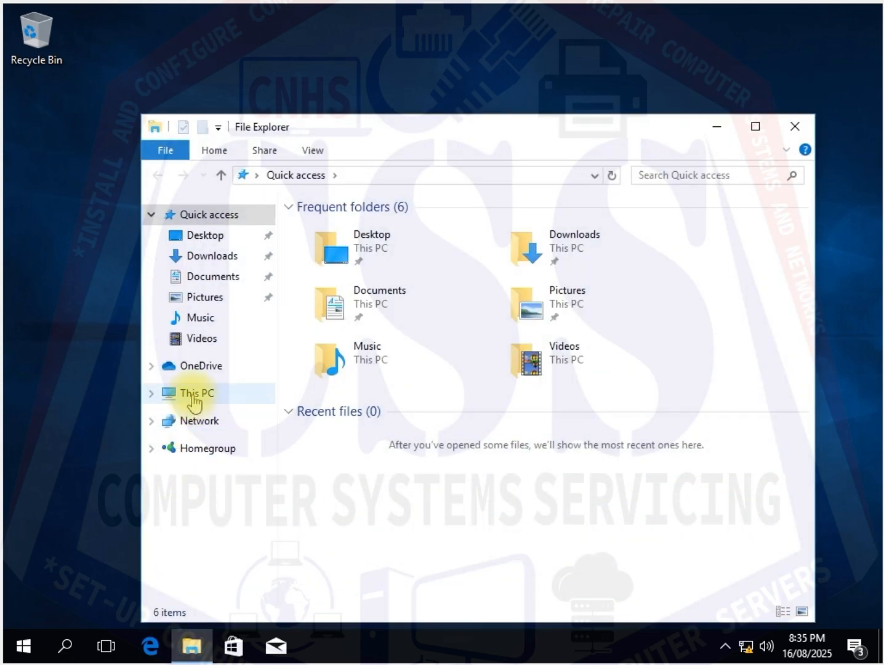
left_click(193, 394)
right_click(197, 395)
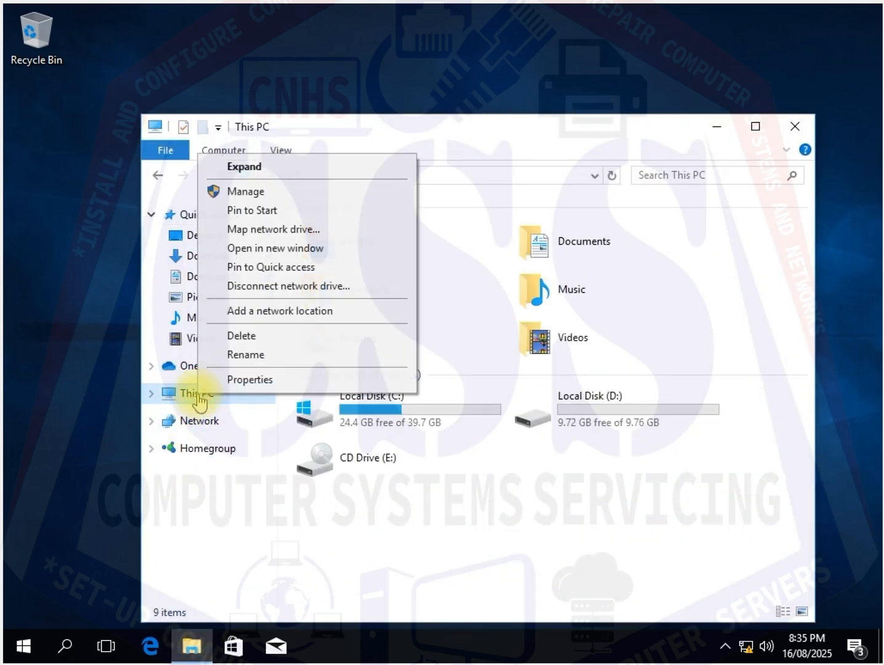
left_click(238, 379)
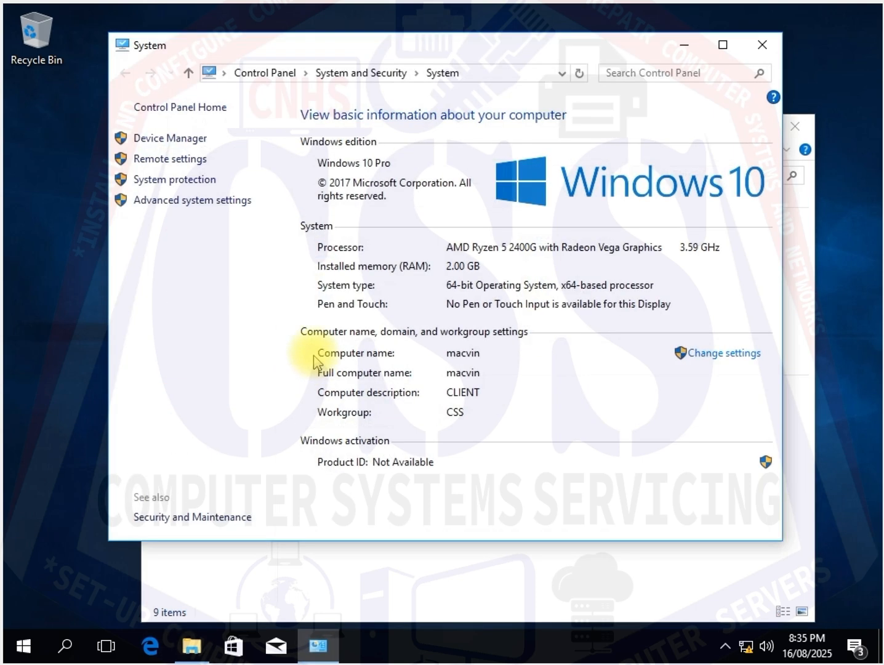
- Change the computer's membership from workgroup to the CSS.COM domain
left_click(713, 354)
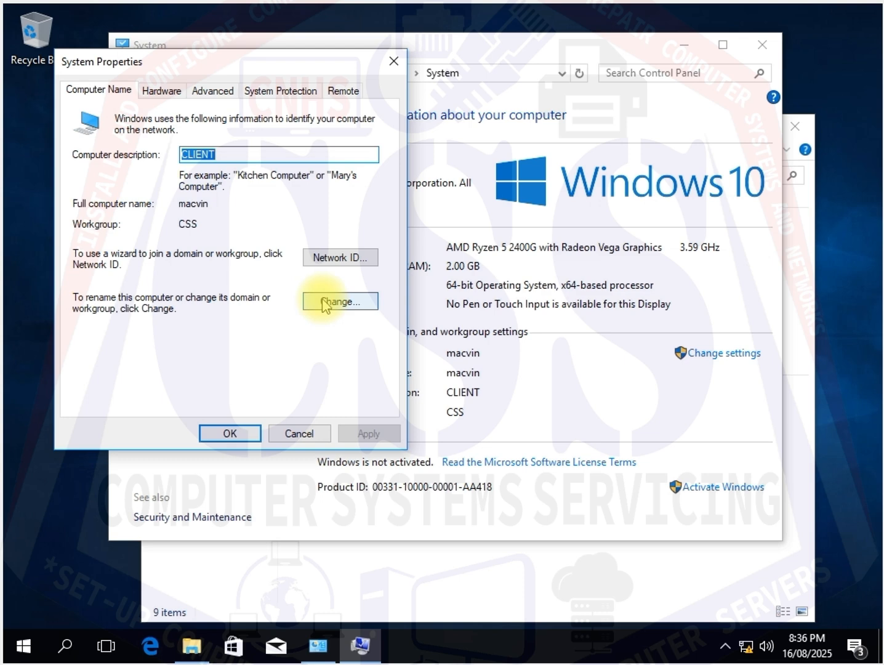
left_click(324, 301)
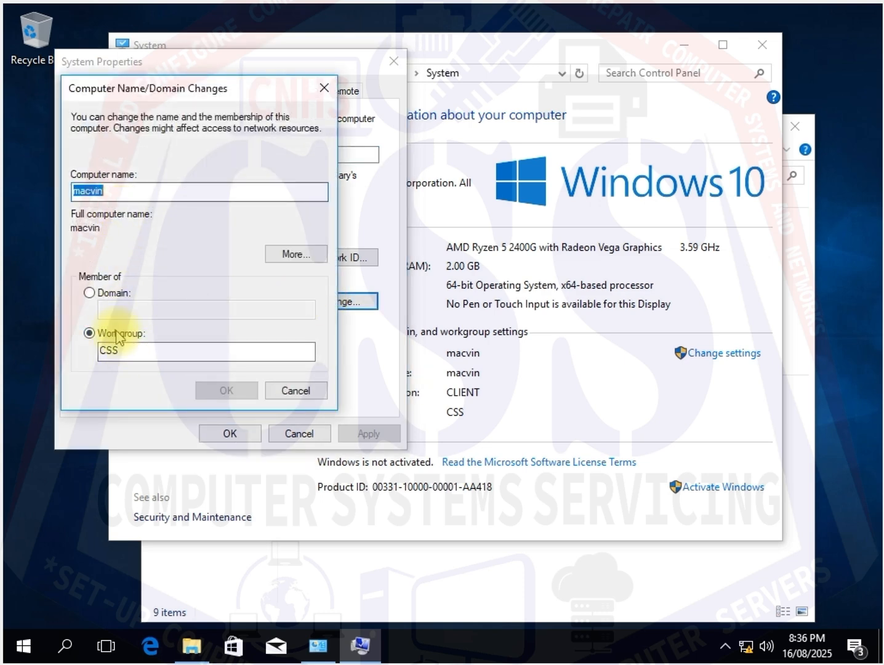
left_click(89, 294)
left_click(114, 310)
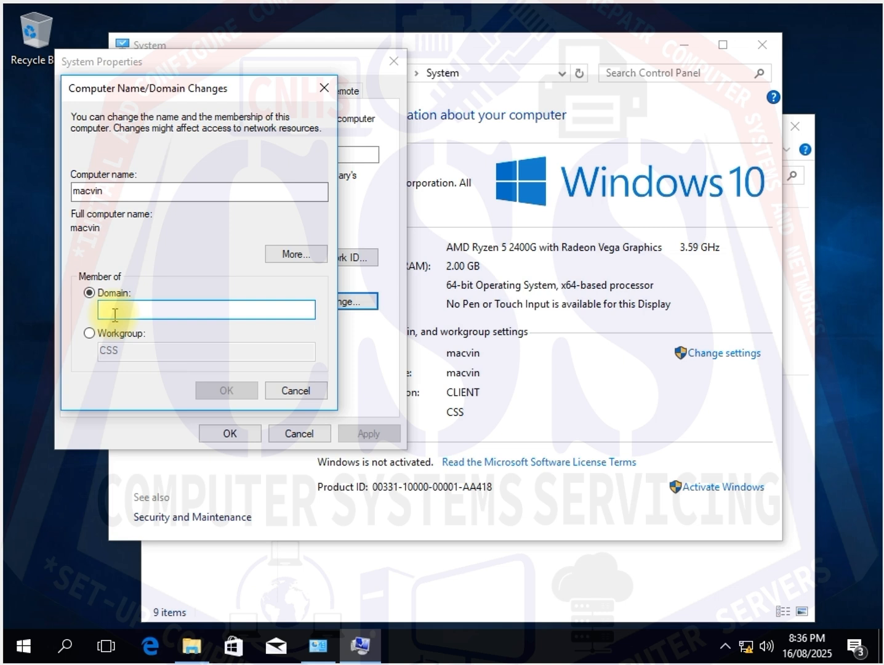
type("CSS")
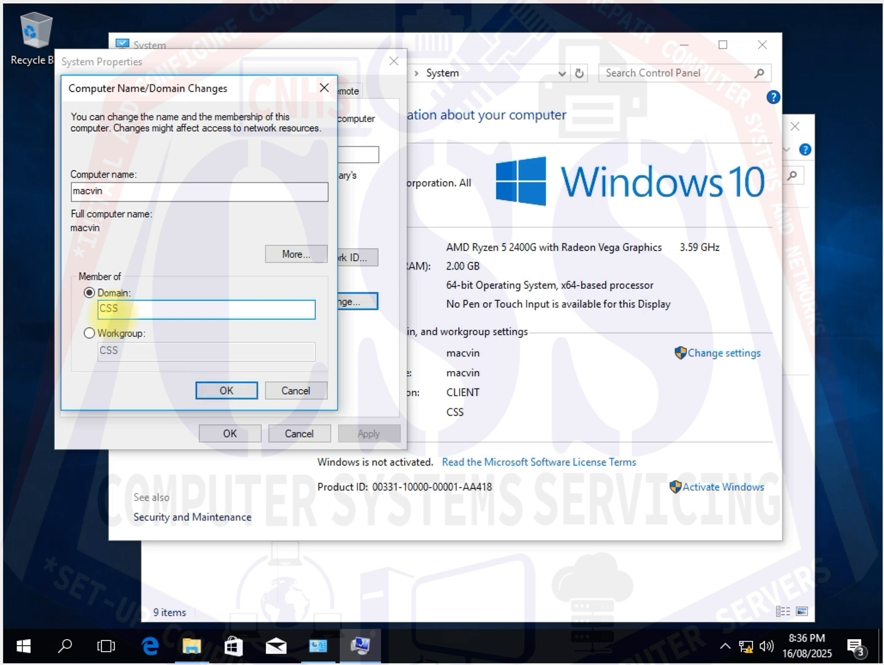
type(".COM")
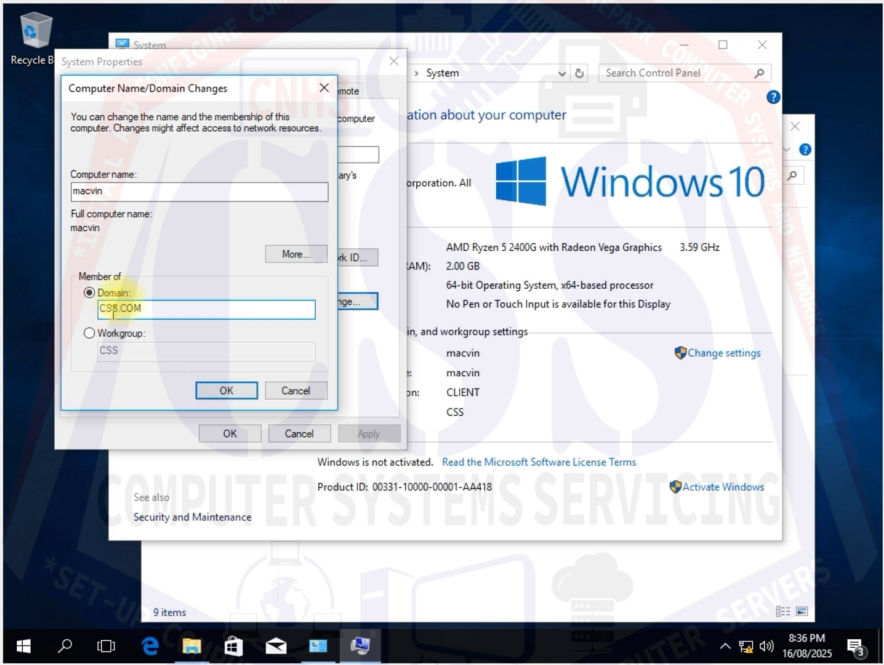
left_click(226, 391)
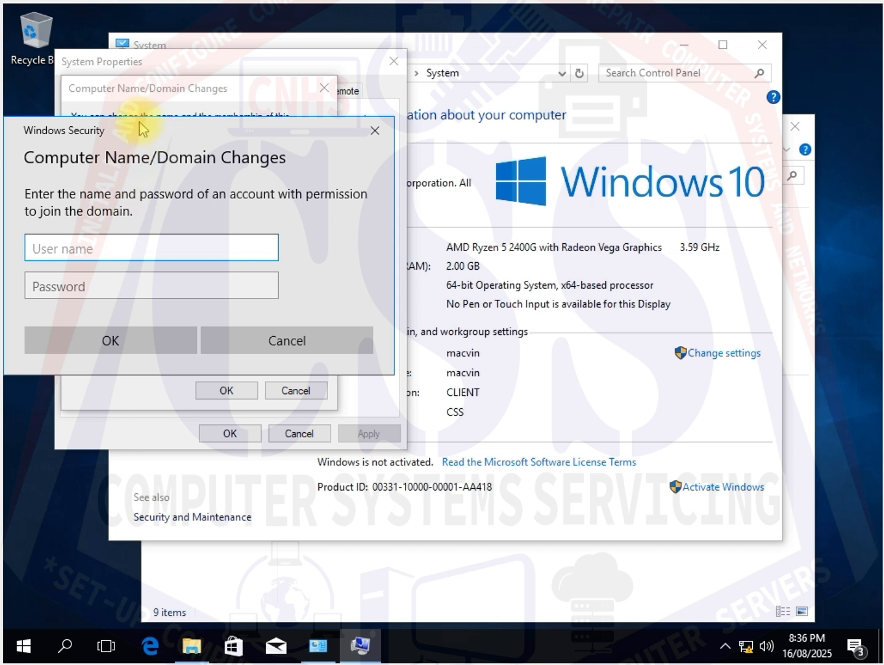
- Authorize the domain join with the Administrator account name and its password
left_click_drag(141, 125, 184, 135)
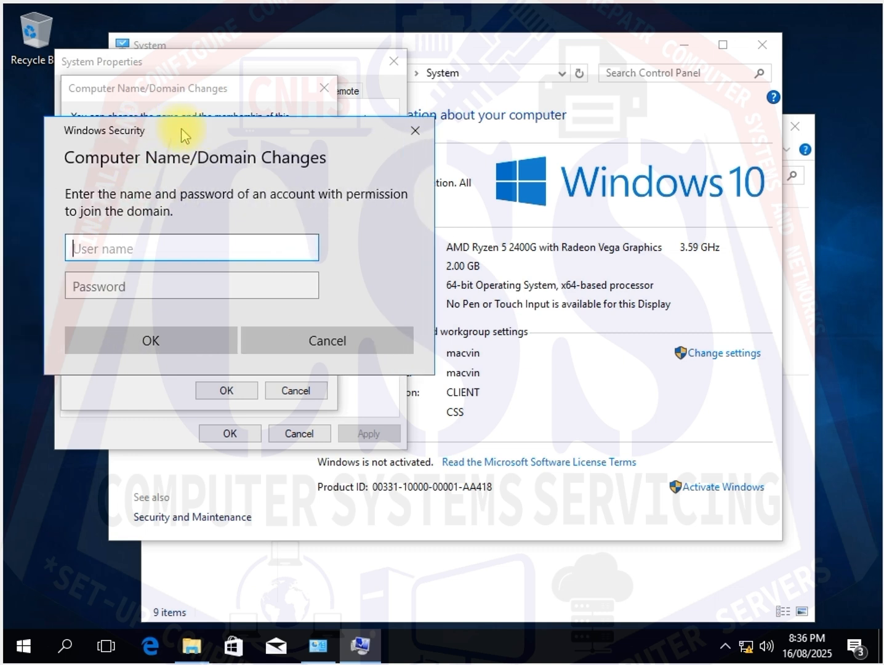
left_click(151, 249)
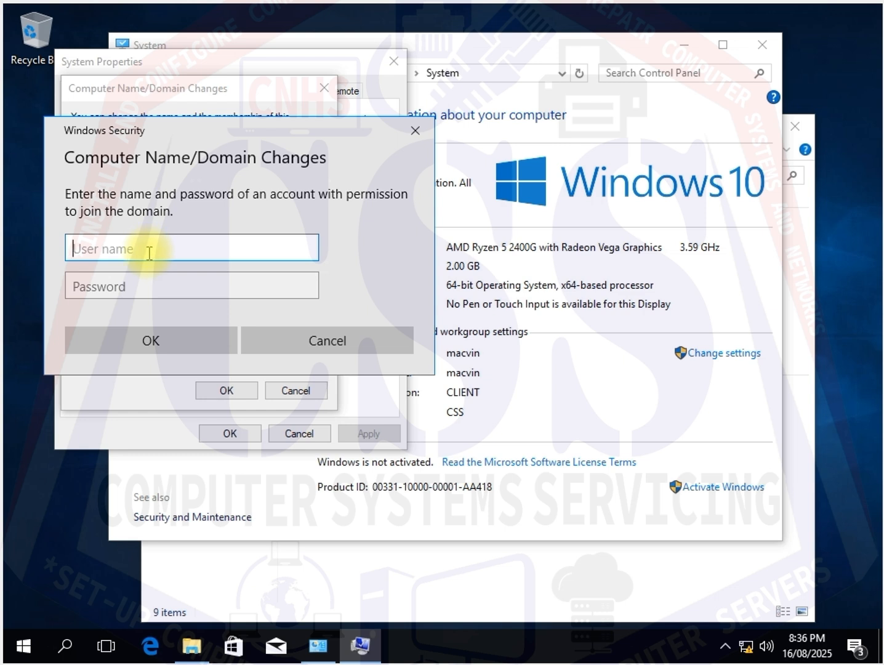
type("a")
key("BackSpace")
type("Administ")
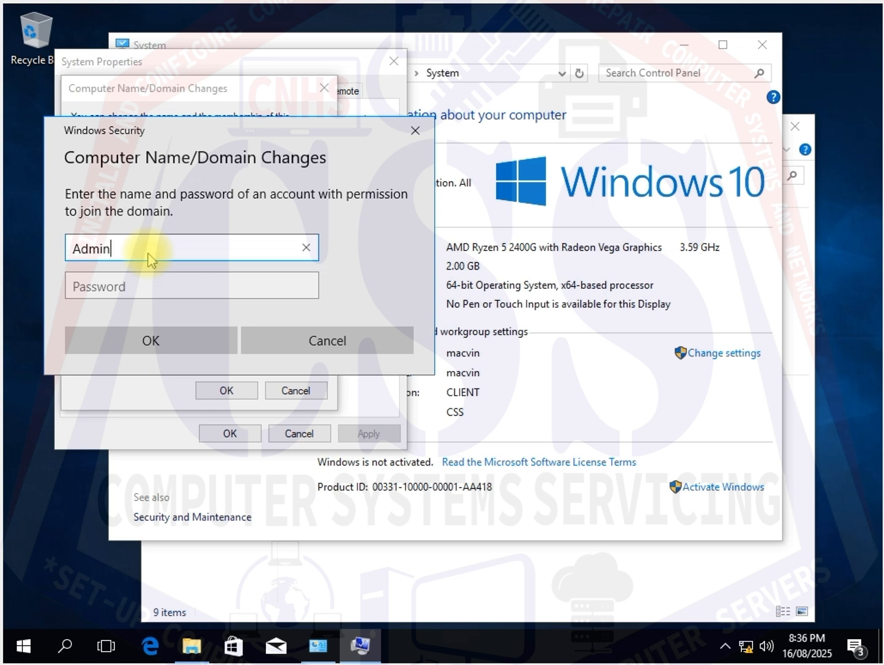
type("rator")
key("Tab")
type("•••")
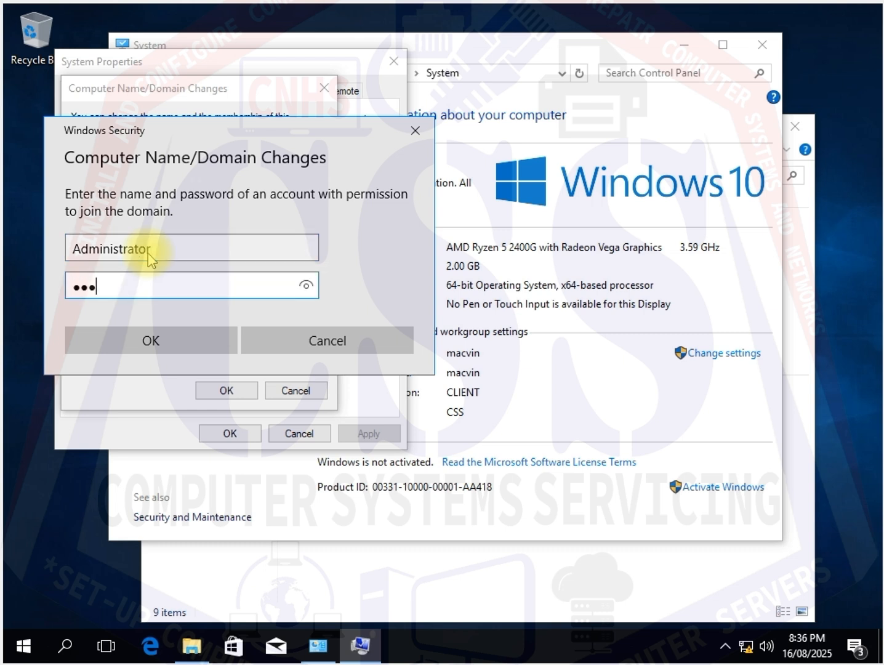
type("••••••")
left_click(180, 340)
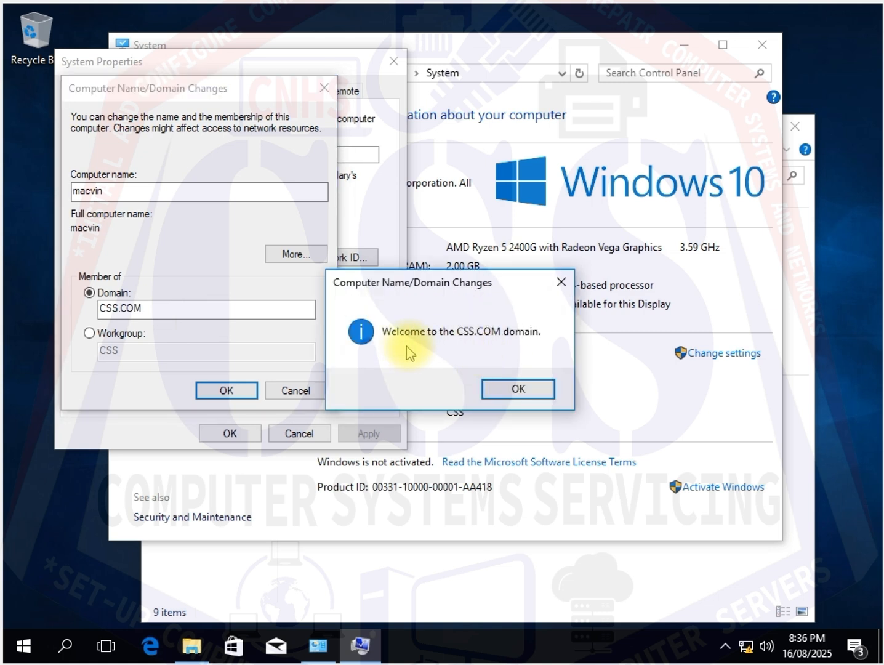
- Acknowledge the domain welcome and restart messages, close System Properties, and restart the client now
left_click(528, 397)
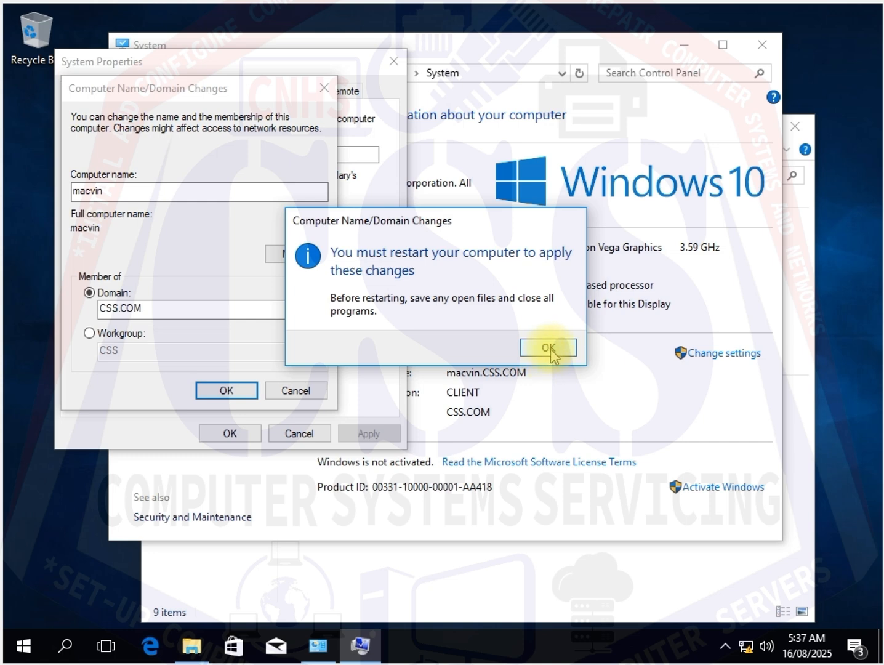
left_click(550, 349)
left_click(228, 434)
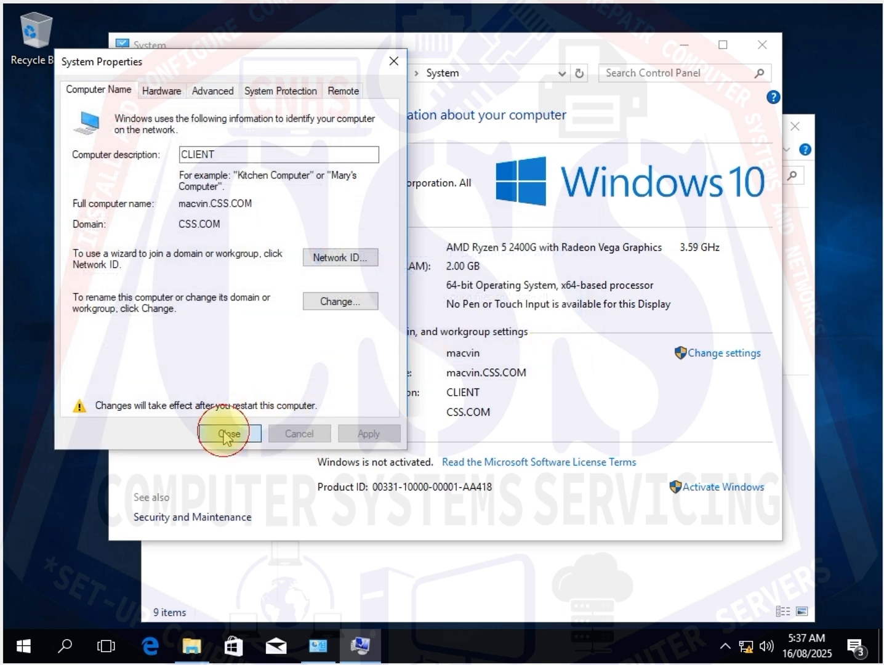
left_click(439, 341)
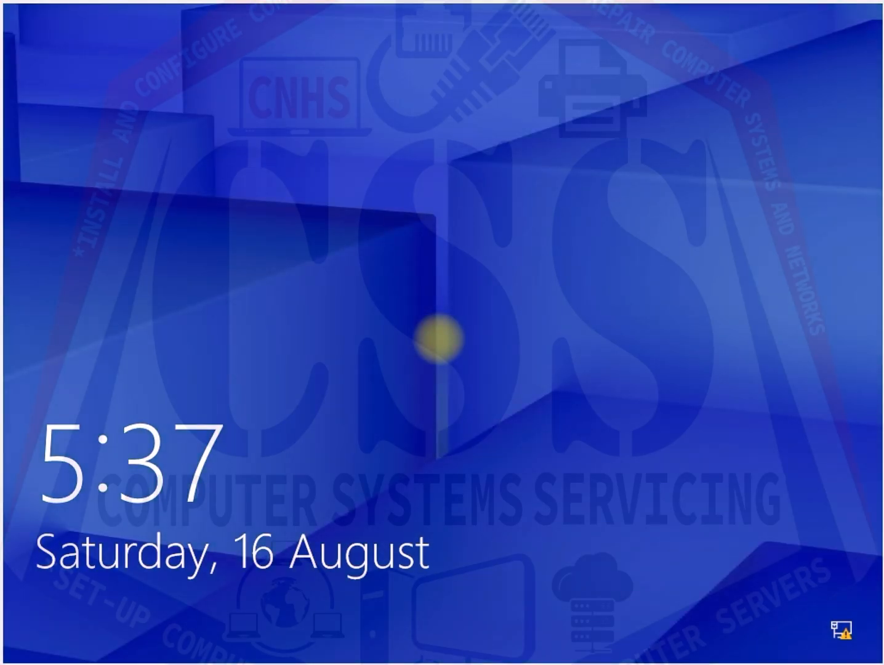
- Sign in to the CSS domain as another user by entering that domain user's name and password
left_click(490, 339)
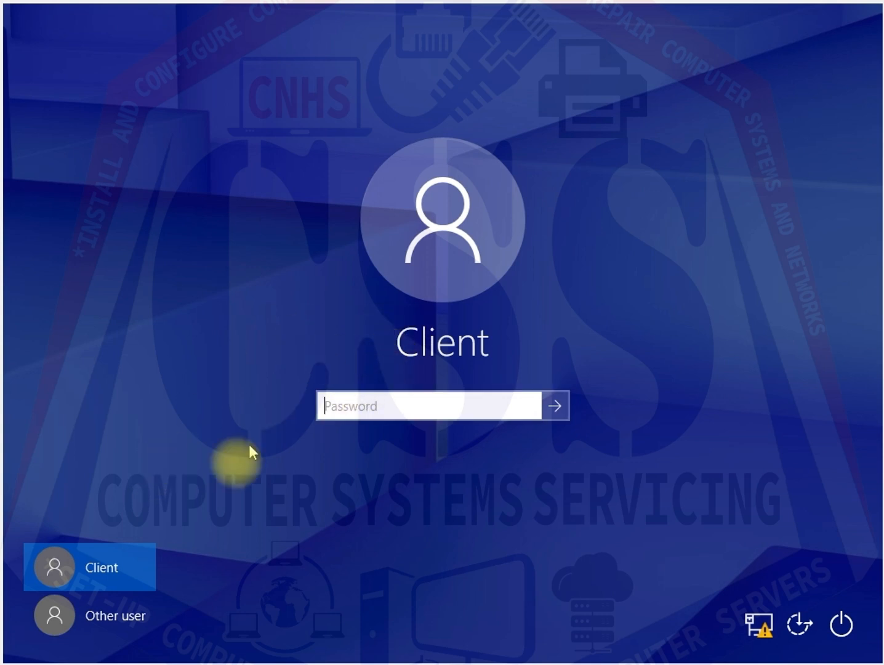
left_click(111, 622)
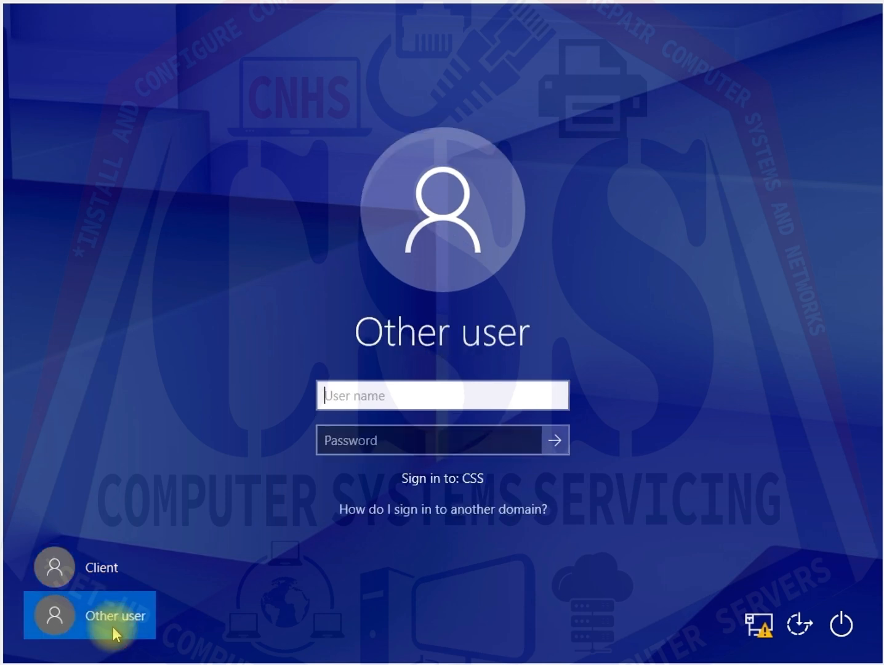
left_click(490, 400)
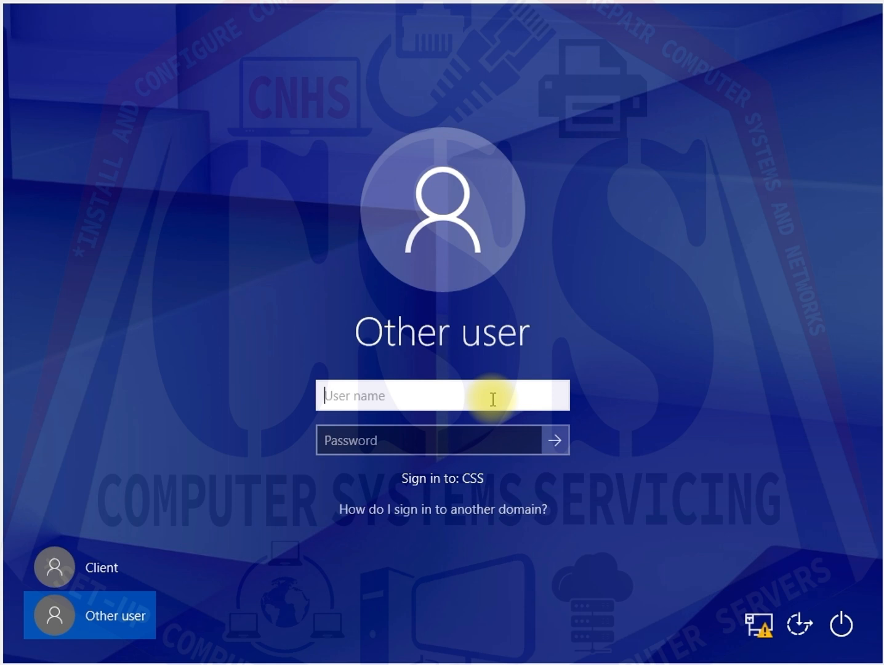
type("m")
key("BackSpace")
type("MAC")
left_click(482, 438)
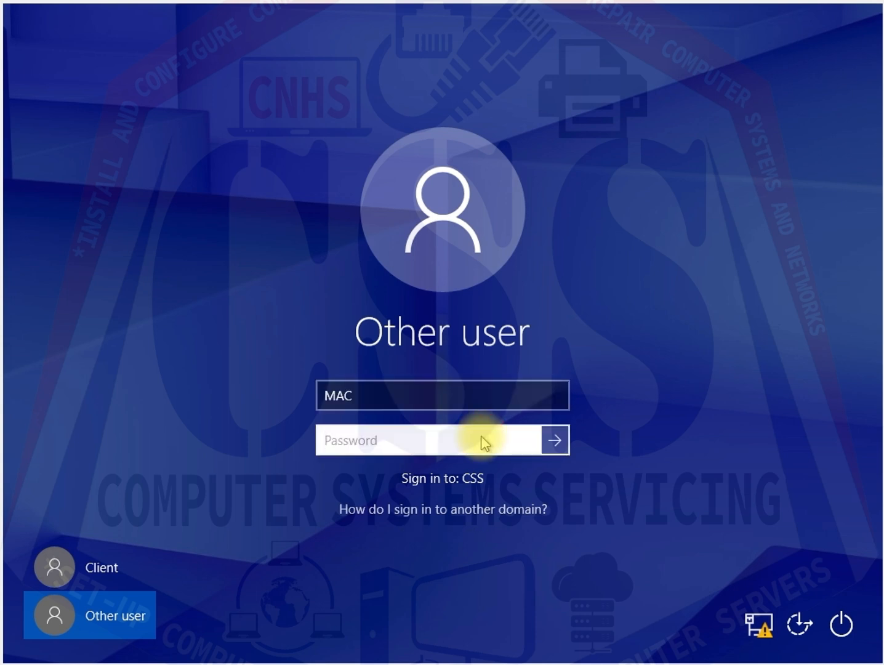
type("•••••••••")
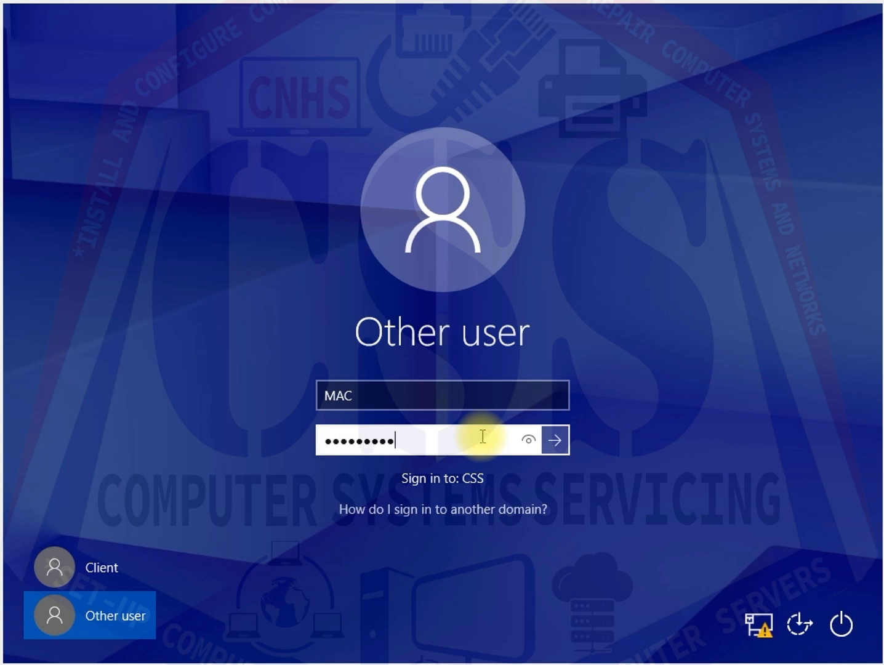
left_click(554, 441)
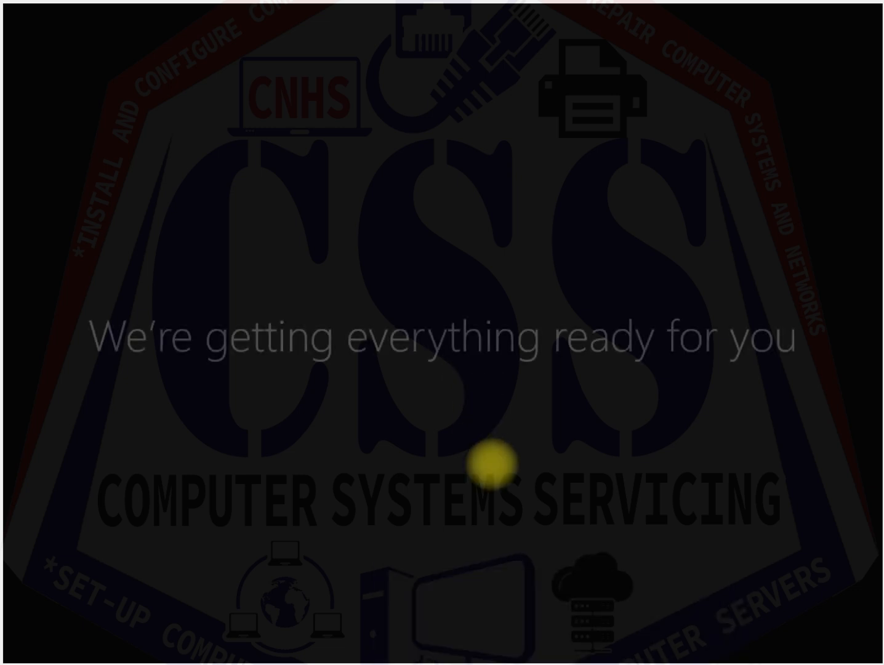
- Switch to the Server 2012 machine and open the D:\USER\MAC\Desktop folder in File Explorer
mouse_move(561, 664)
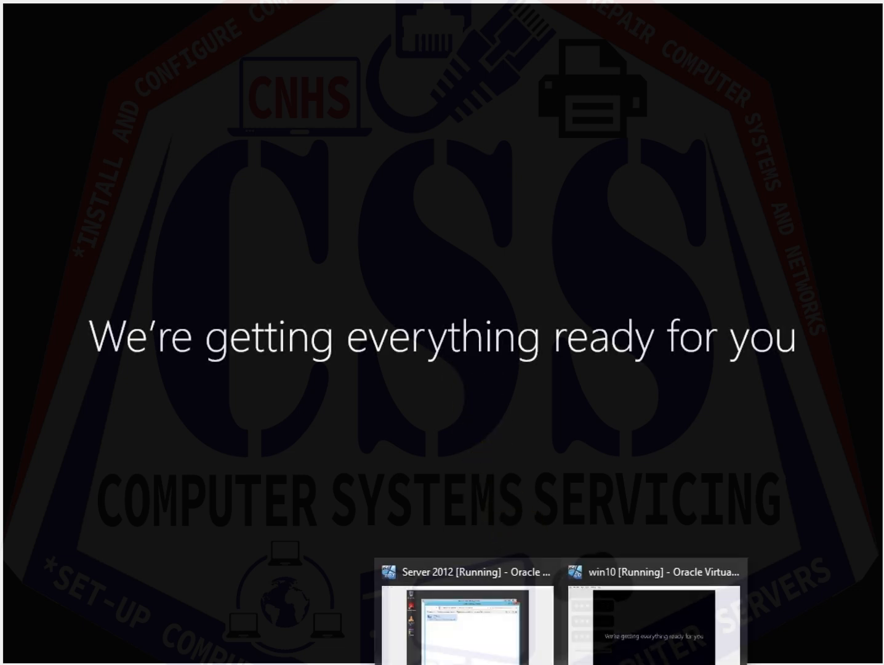
left_click(483, 639)
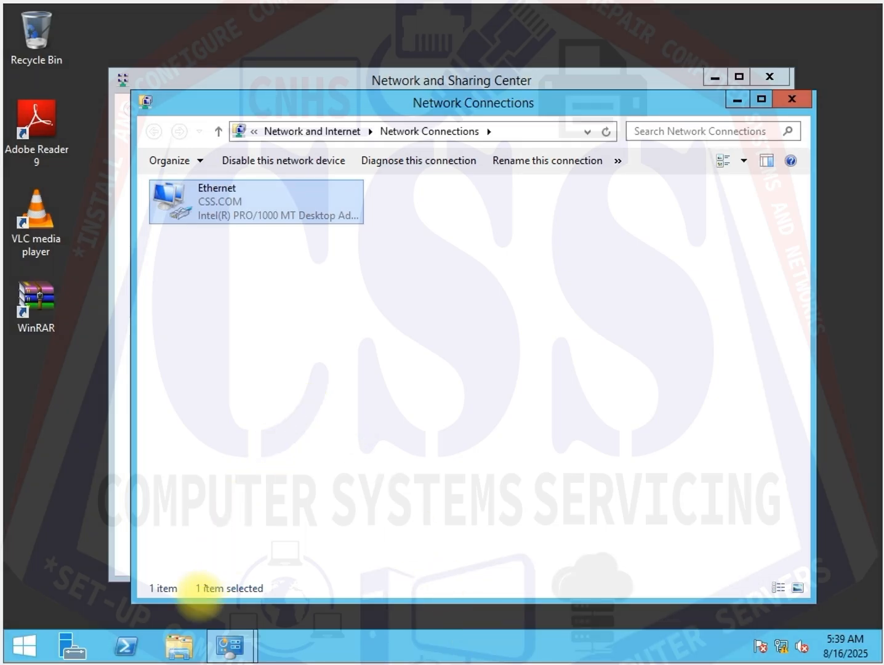
left_click(178, 644)
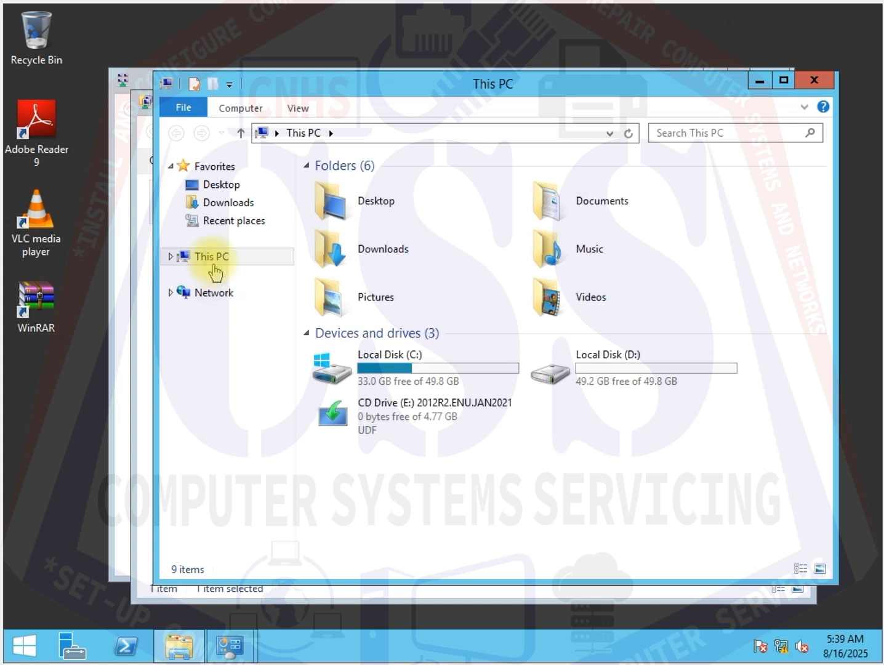
left_click(190, 256)
left_click(674, 380)
double_click(675, 379)
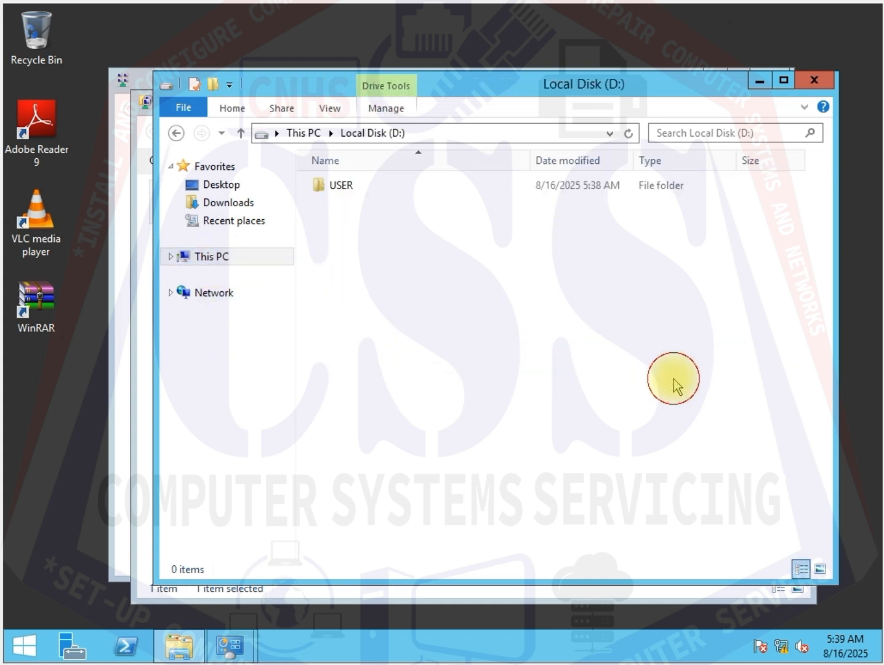
double_click(356, 190)
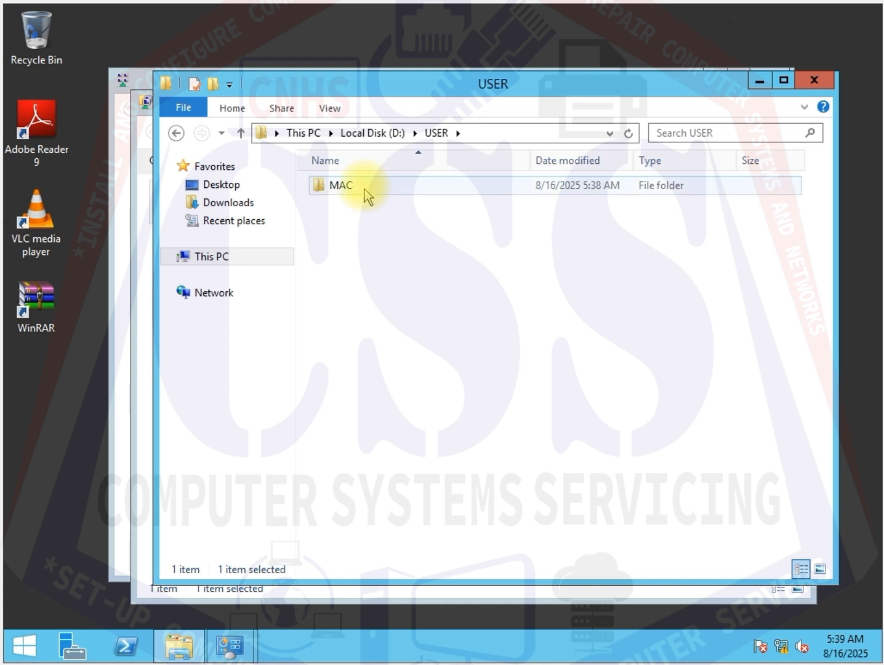
left_click(364, 190)
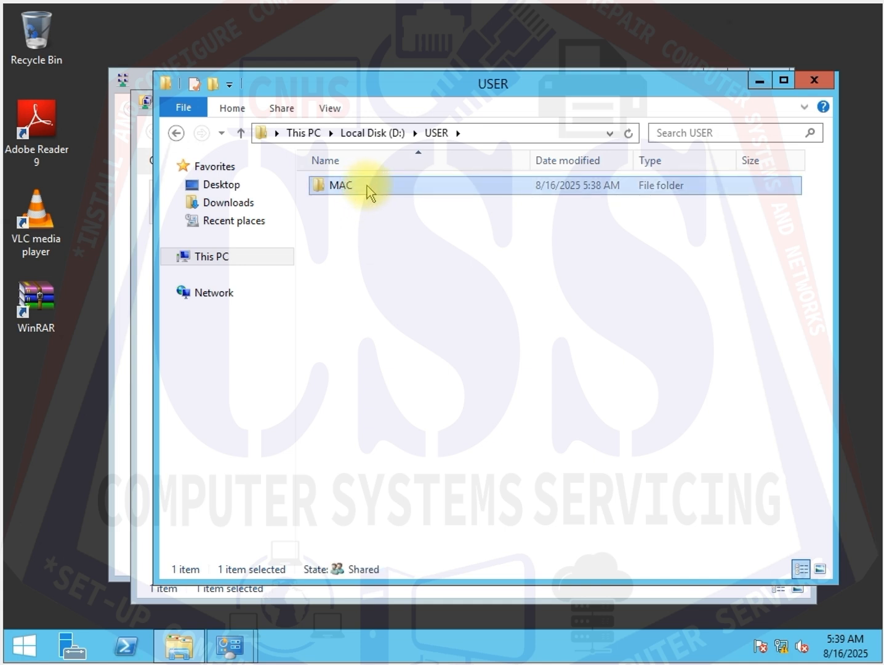
double_click(368, 185)
left_click(368, 209)
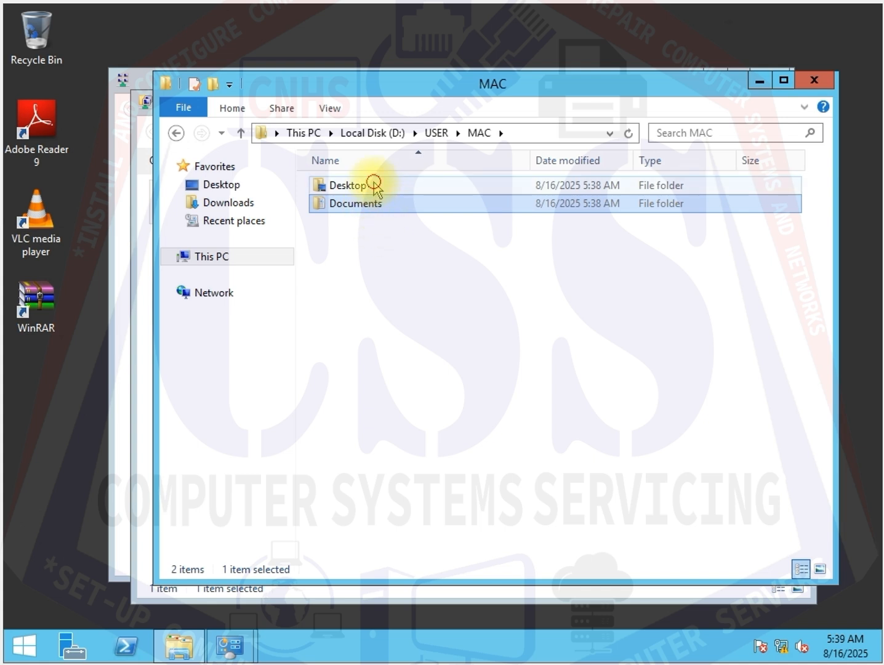
double_click(348, 186)
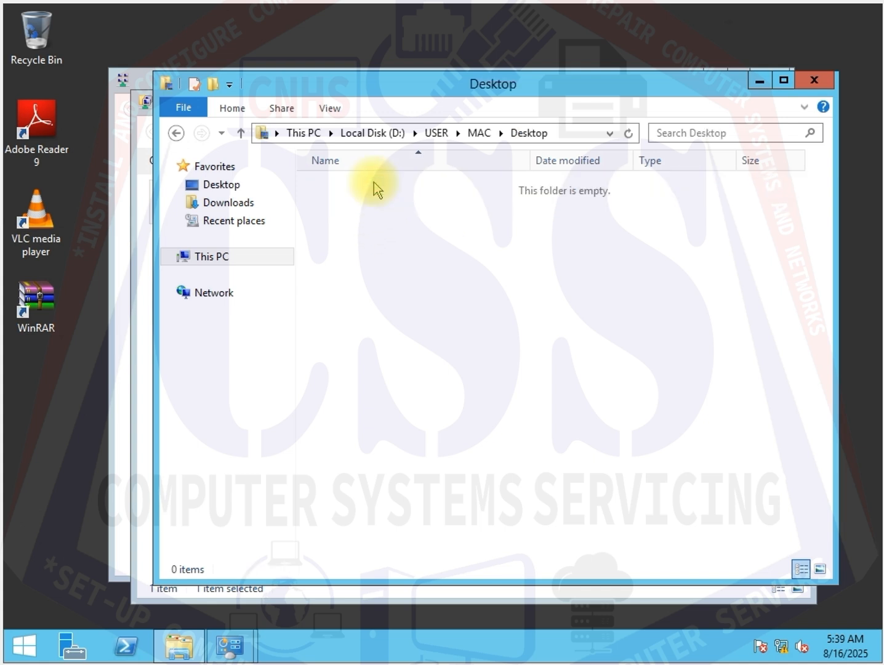
- Create a new text document named MAC SERVER in this Desktop folder
right_click(395, 244)
left_click(483, 439)
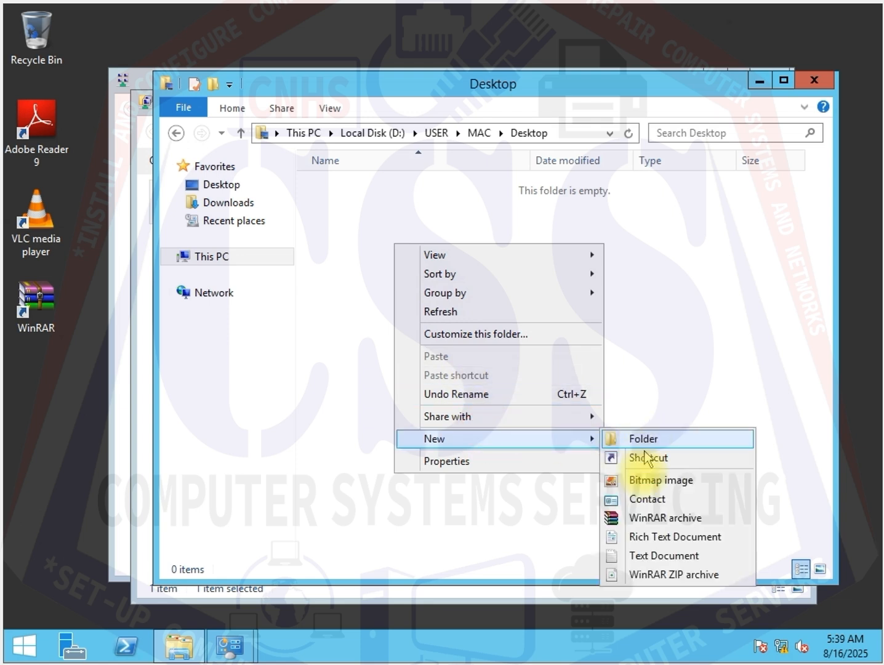
left_click(648, 554)
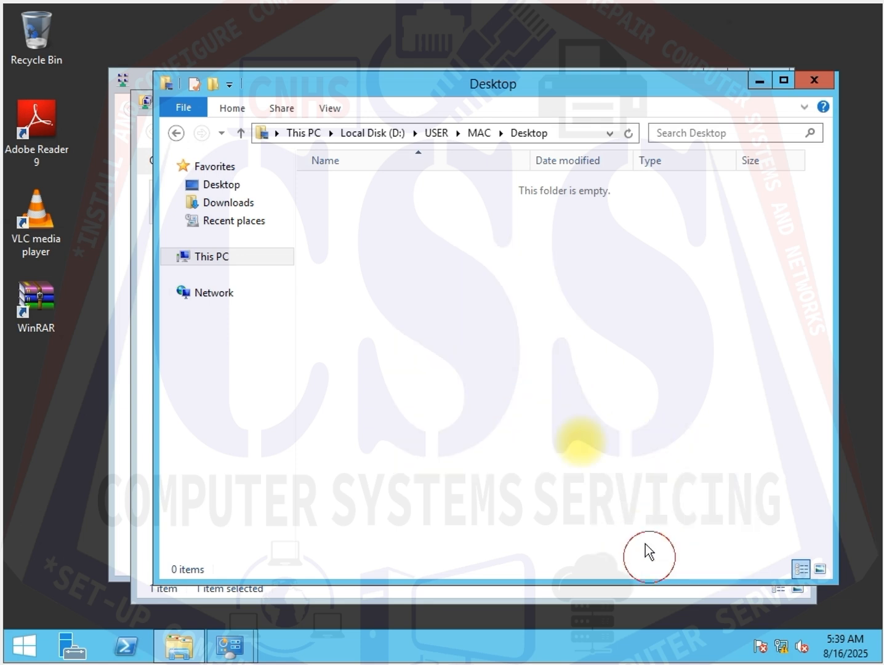
type("M")
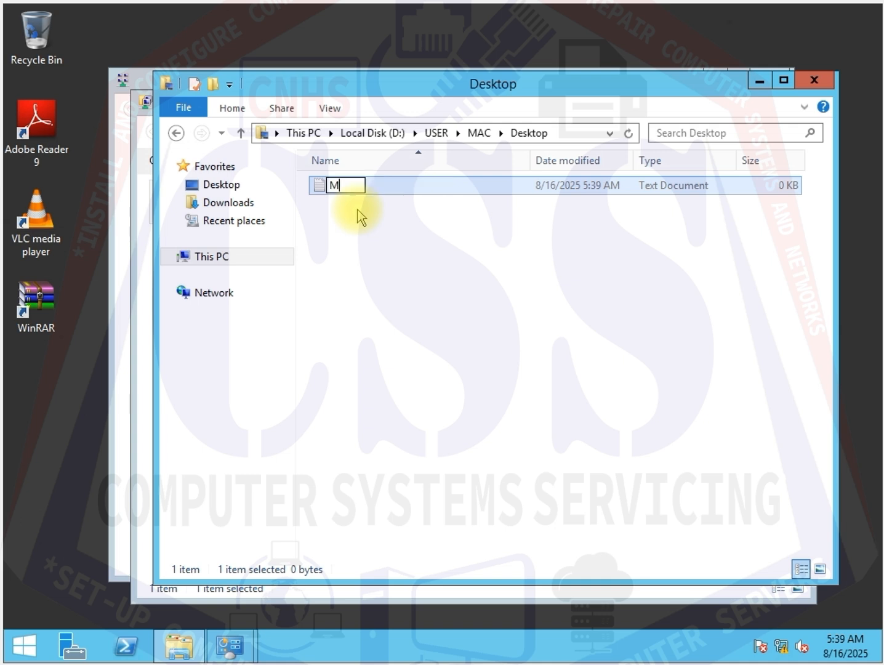
type("AC SERVER")
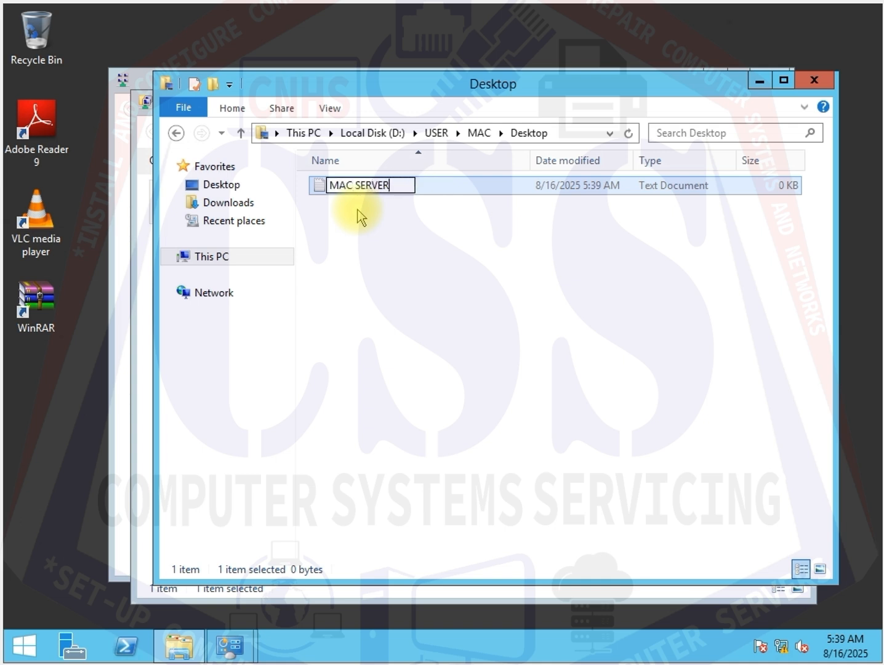
left_click(466, 267)
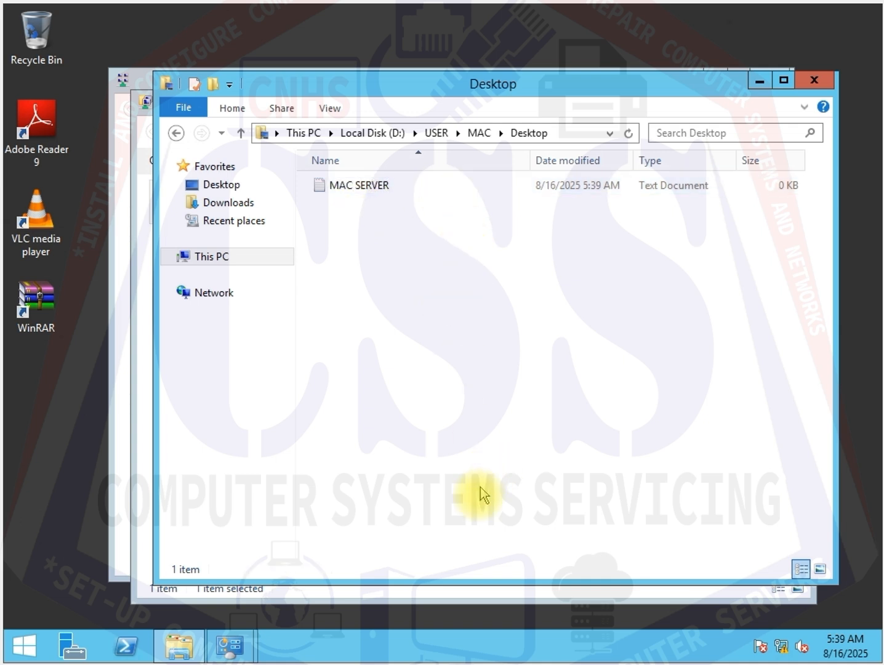
- Switch to the Windows 10 client and open the MAC SERVER file on its desktop
mouse_move(542, 662)
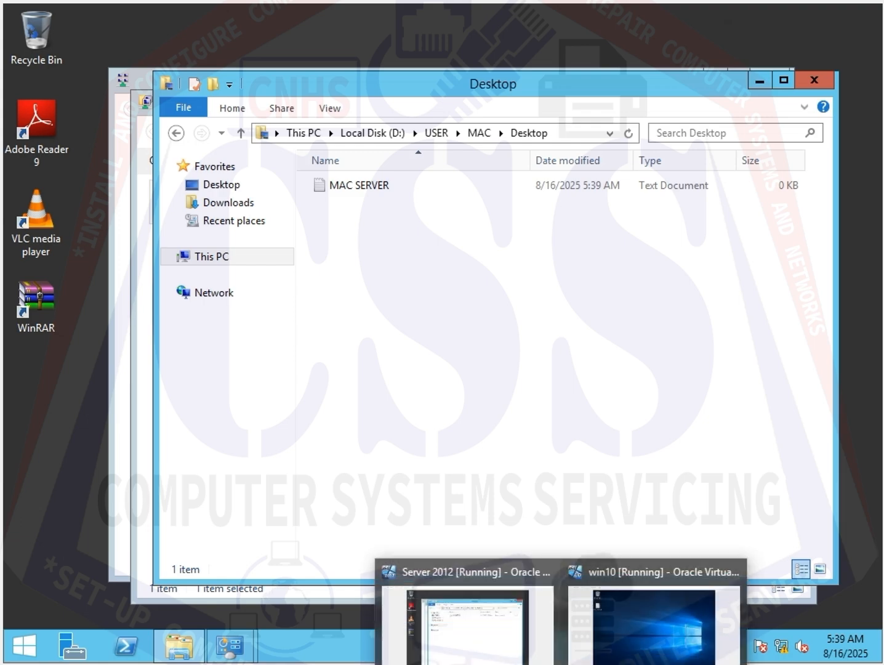
left_click(641, 634)
left_click(48, 129)
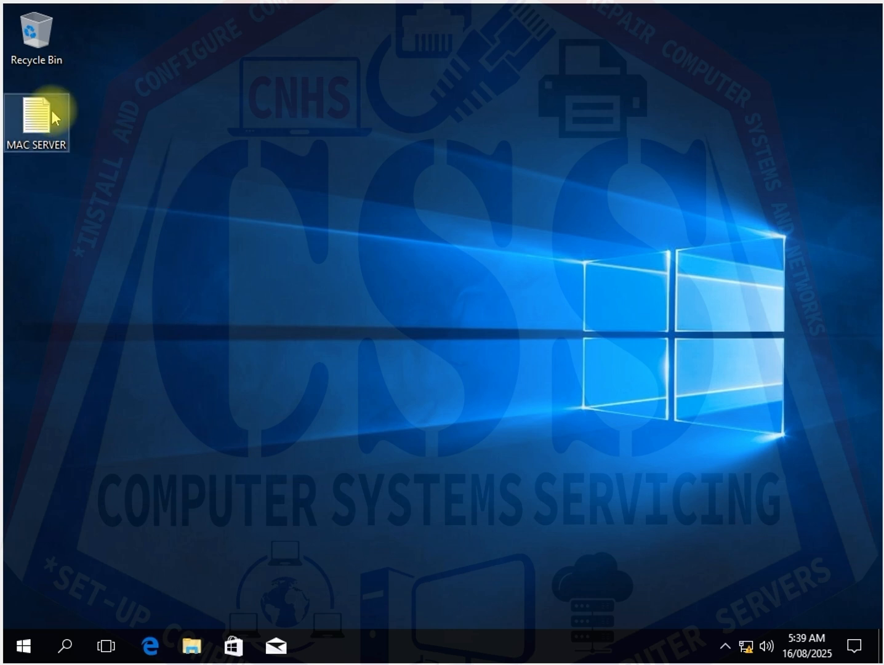
double_click(52, 117)
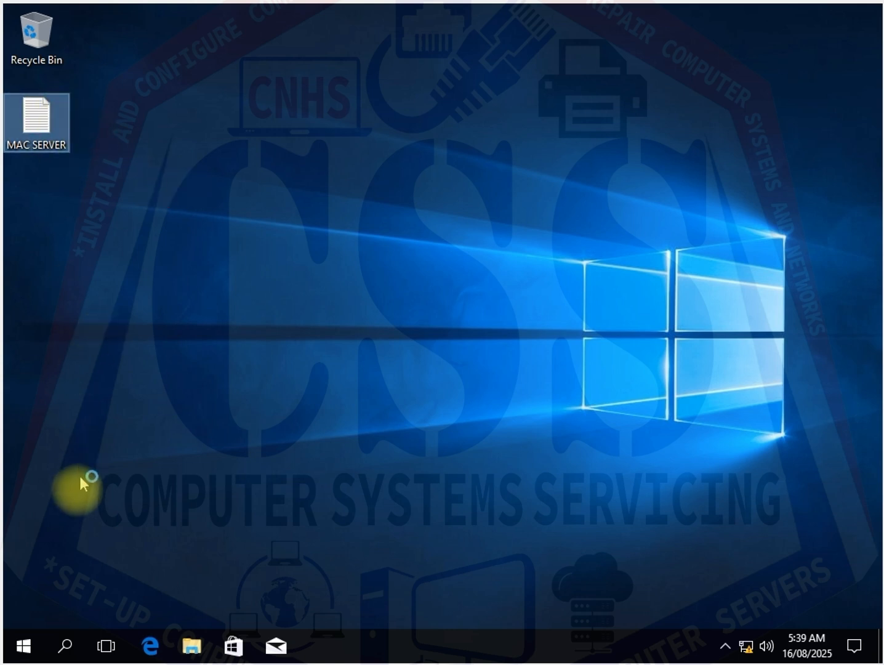
- Sign out of the current user account on the client
left_click(19, 644)
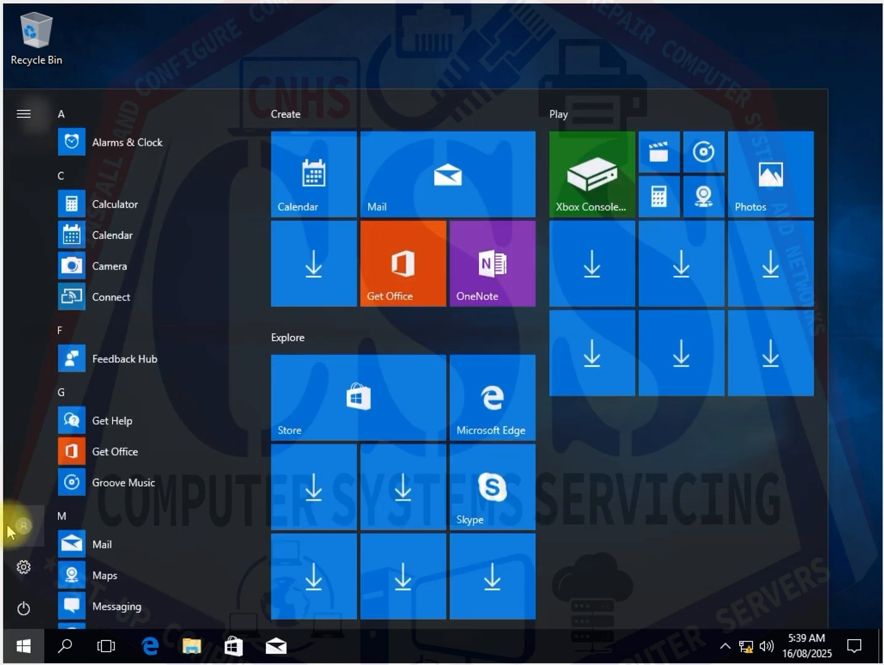
left_click(15, 531)
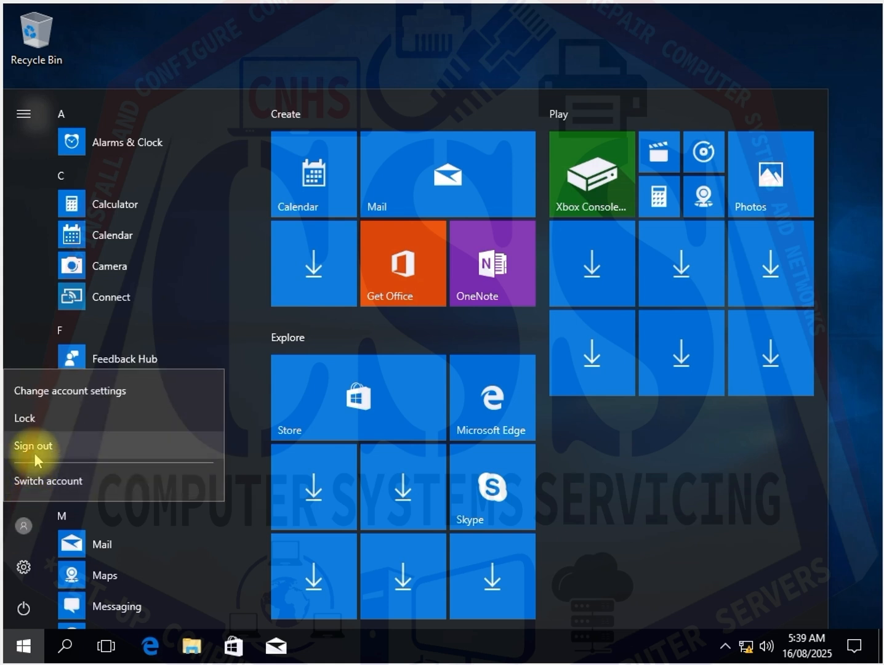
left_click(34, 448)
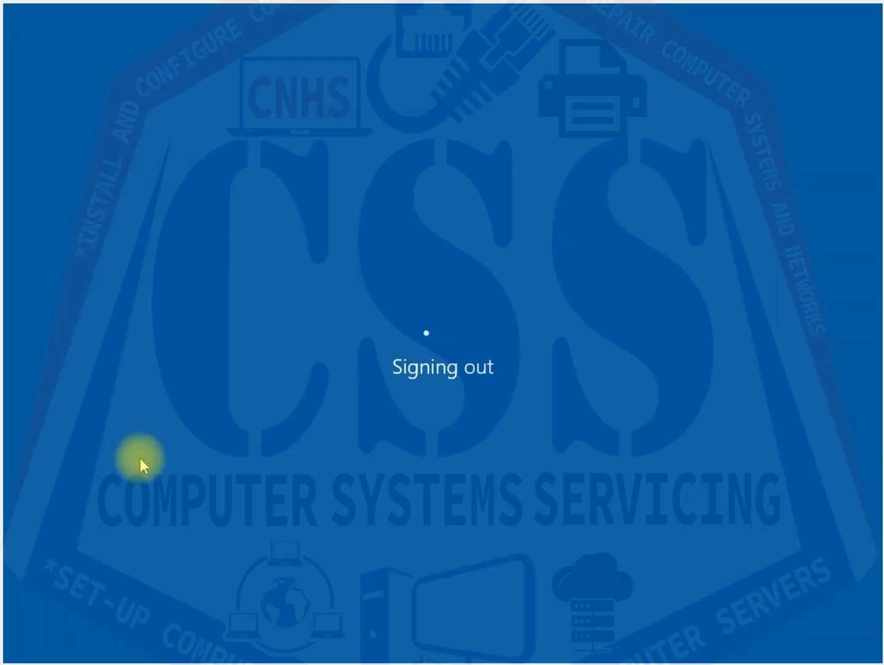